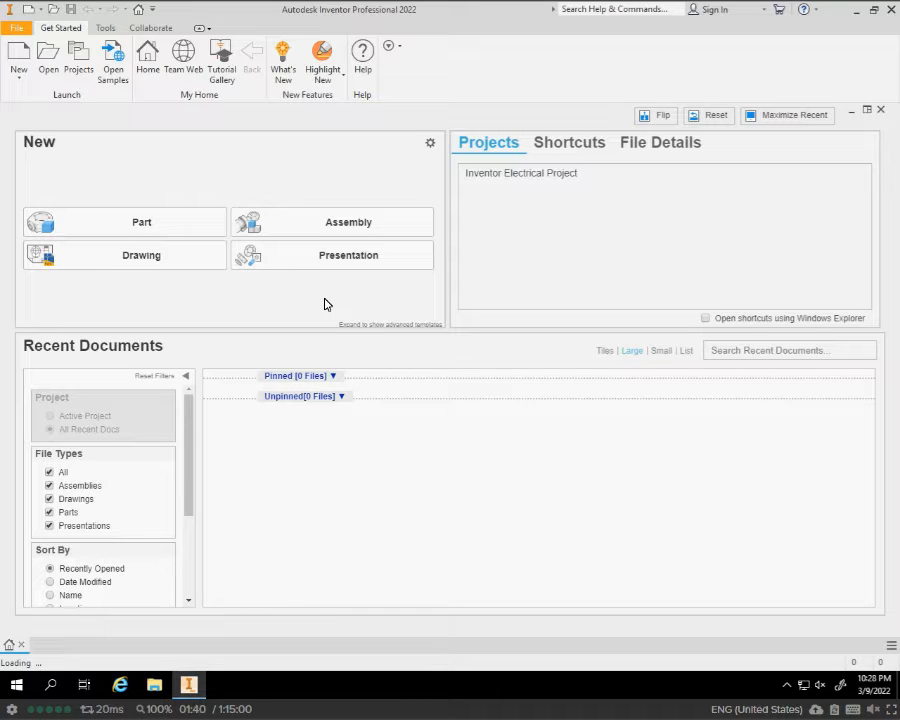
# Create a new part and start a 2D sketch on the XY plane
pyautogui.click(128, 225)
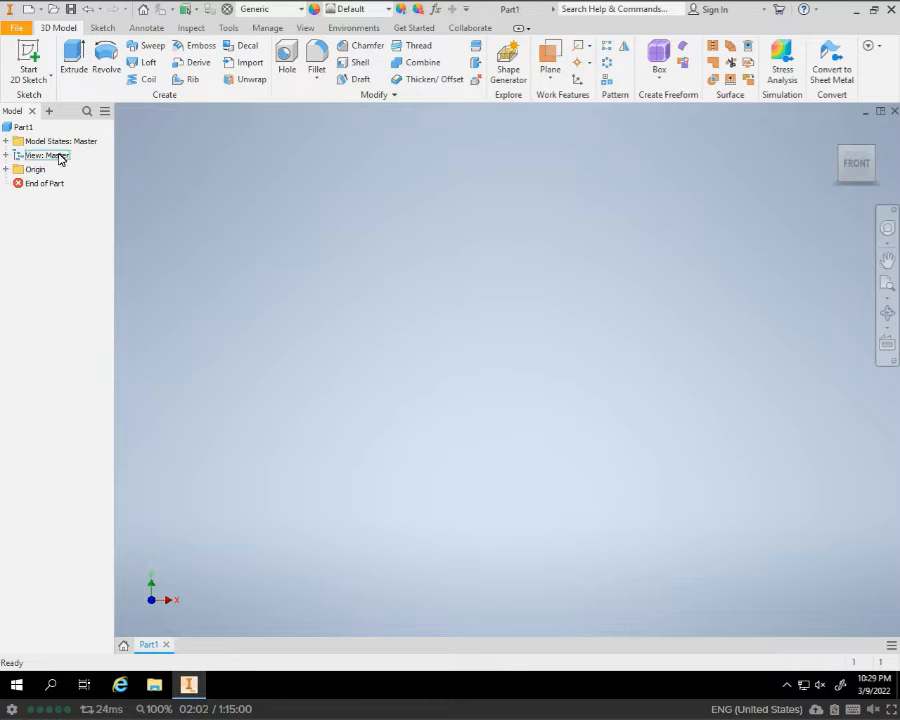
pyautogui.click(37, 56)
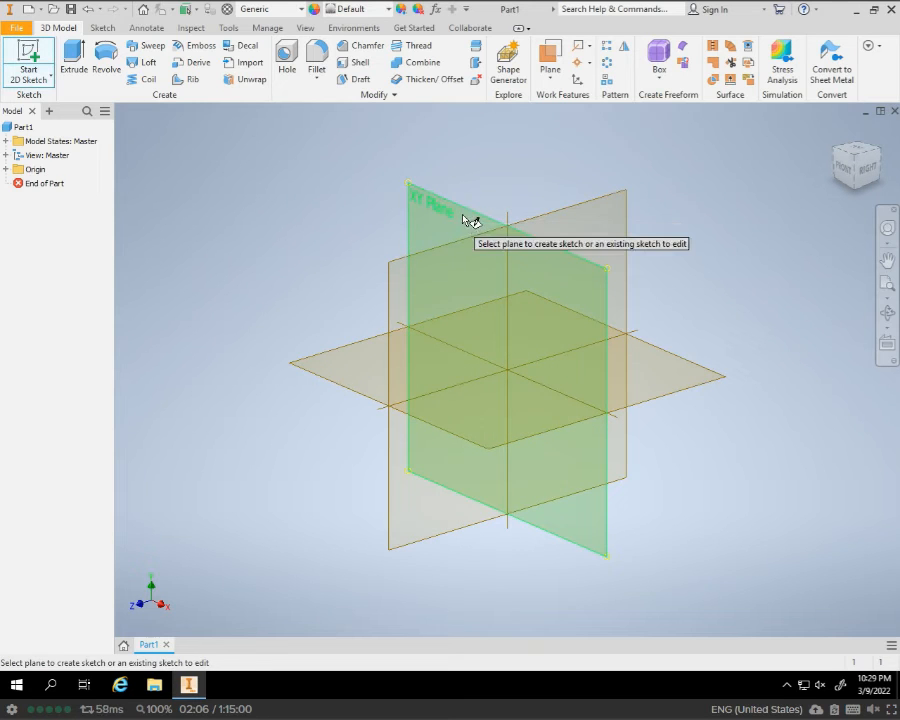
pyautogui.click(474, 216)
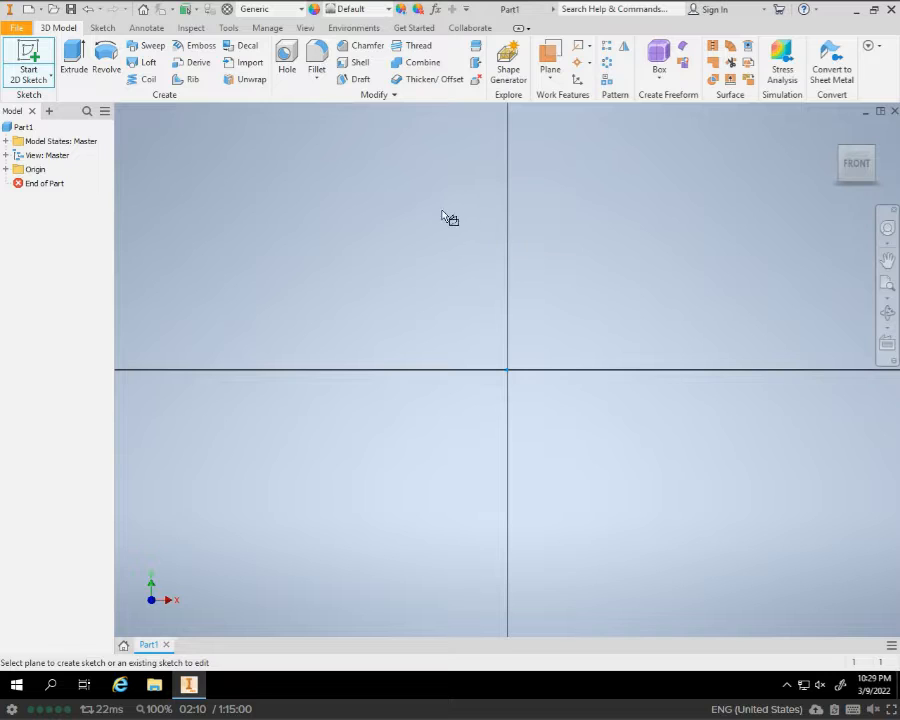
pyautogui.moveTo(443, 213)
pyautogui.mouseDown(button='middle')
pyautogui.moveTo(357, 255)
pyautogui.moveTo(303, 265)
pyautogui.moveTo(366, 201)
pyautogui.moveTo(428, 195)
pyautogui.mouseUp(button='middle')
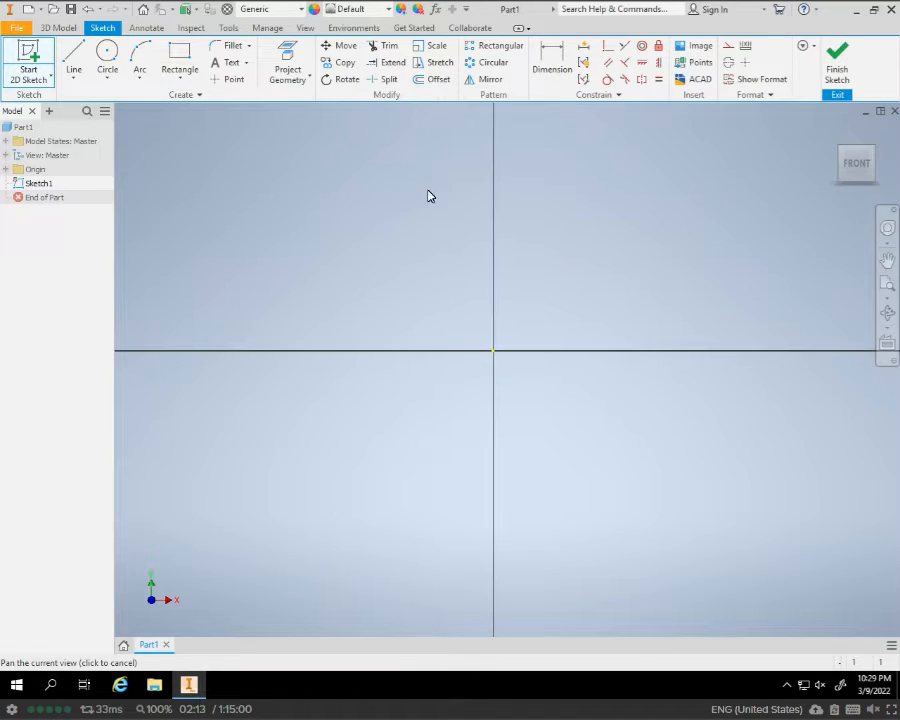
# Draw a two-point center rectangle centred on the origin, about 1.5 in wide
pyautogui.click(181, 80)
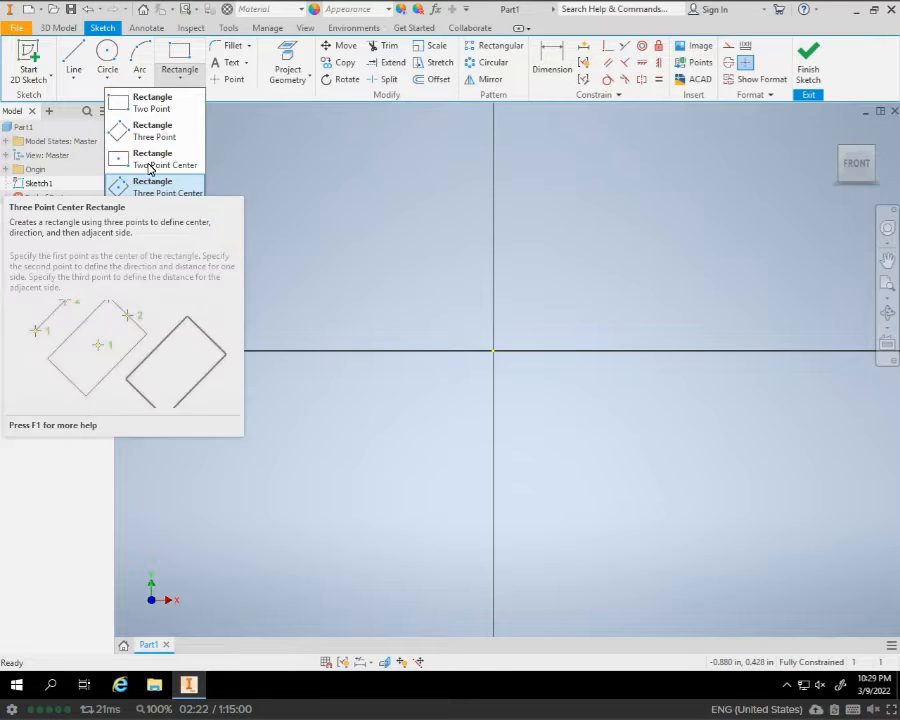
pyautogui.click(152, 162)
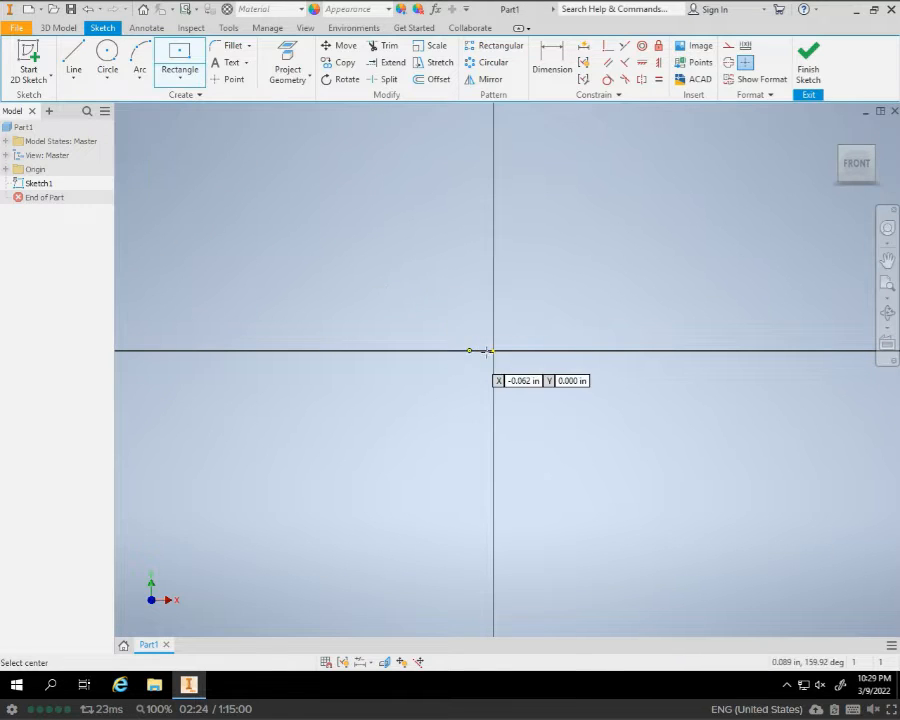
pyautogui.click(493, 350)
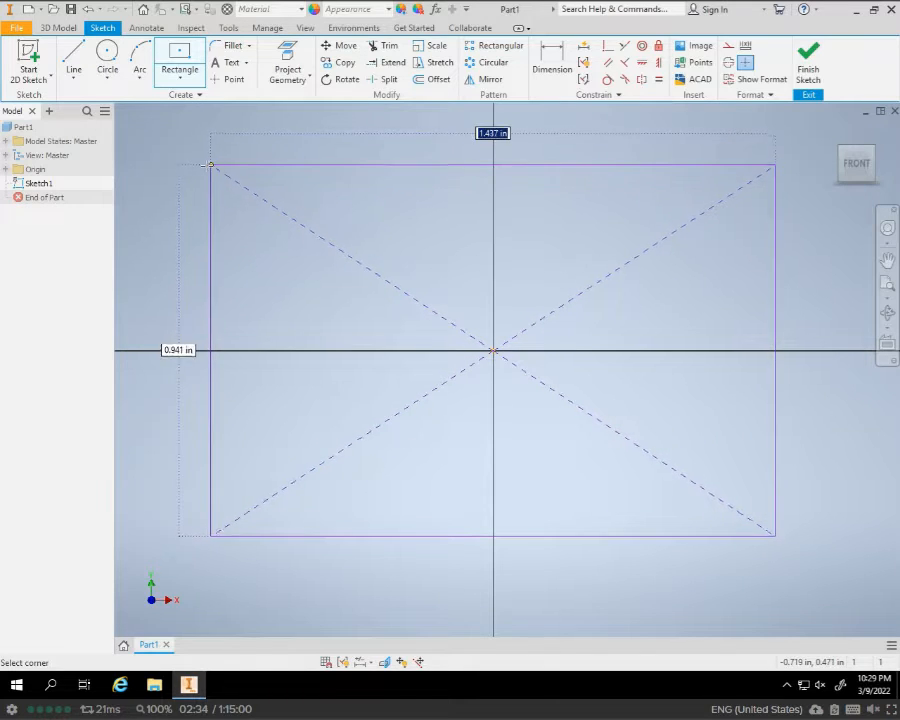
pyautogui.click(290, 160)
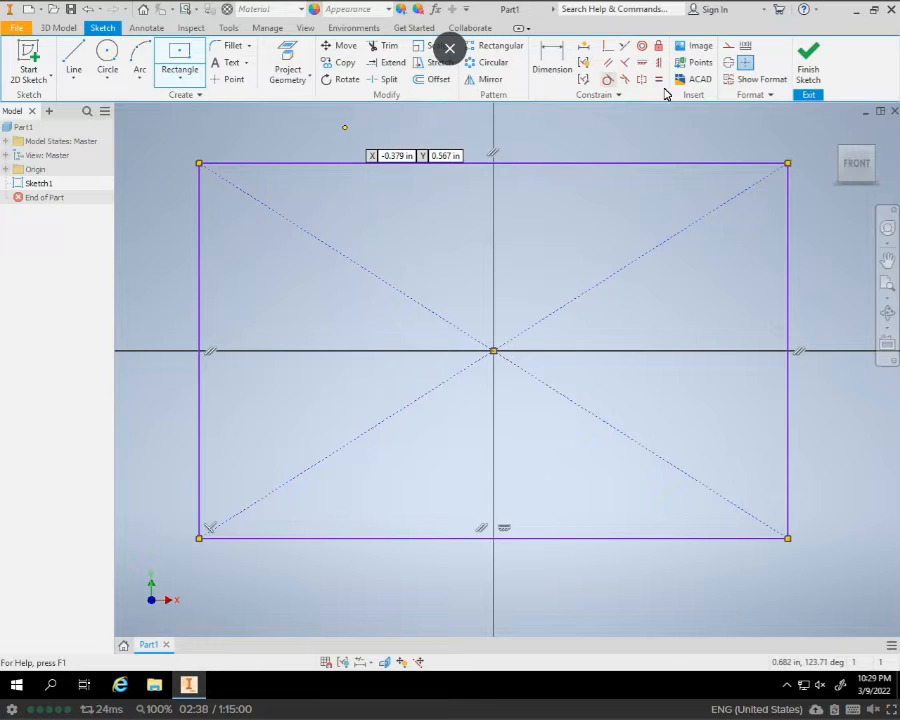
# Dimension the rectangle's top edge and set its width to 7 in
pyautogui.click(552, 62)
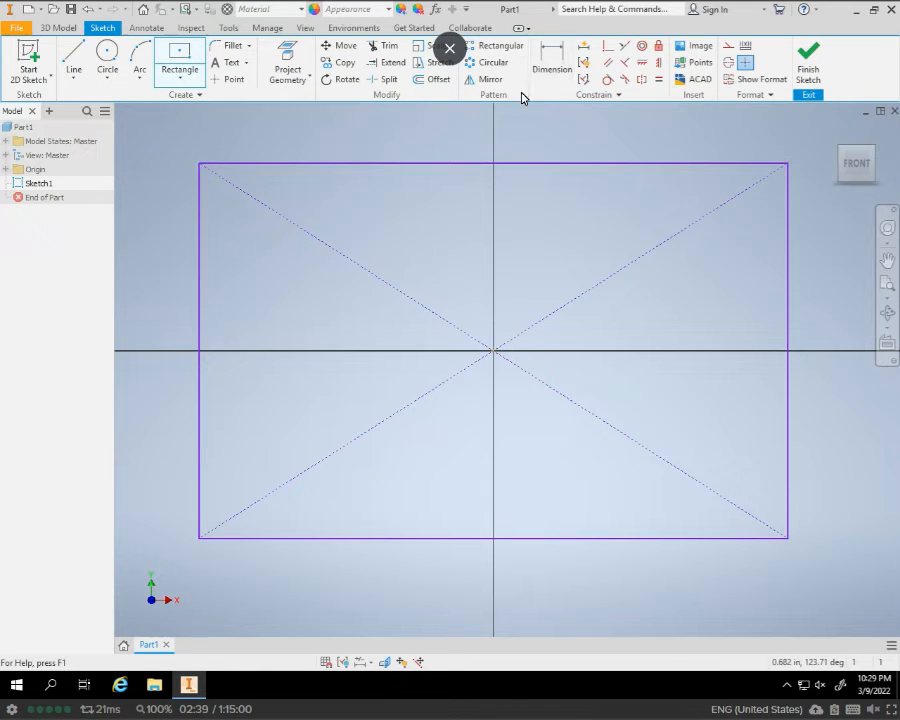
pyautogui.click(452, 165)
pyautogui.click(446, 134)
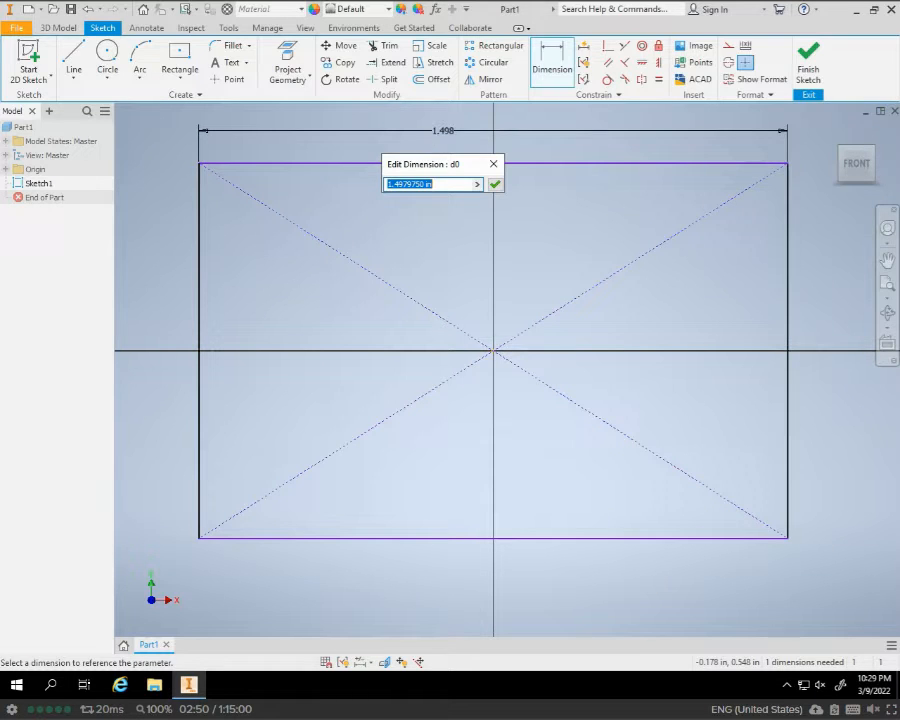
pyautogui.write('4')
pyautogui.press('Return')
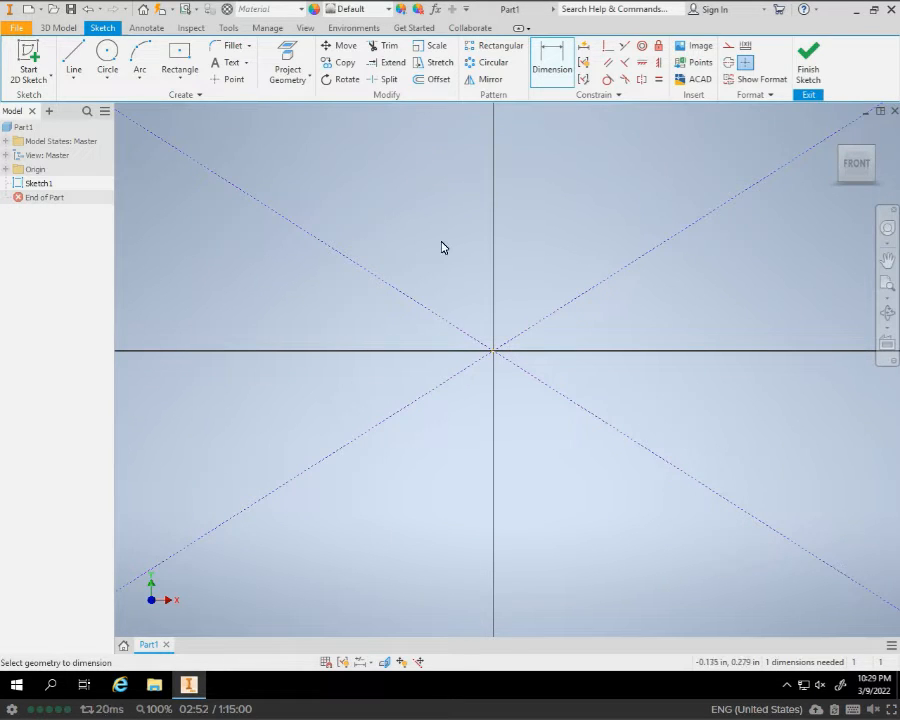
# Dimension the rectangle's vertical side and set its height to 4.5 in
pyautogui.scroll(-5, 442, 240)
pyautogui.scroll(-3, 442, 240)
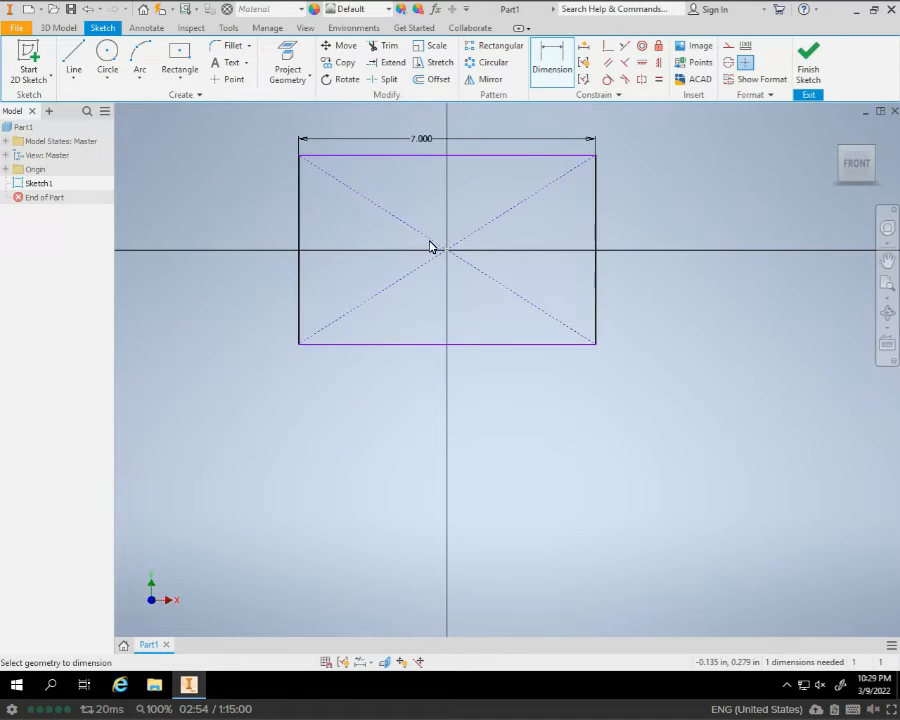
pyautogui.click(301, 238)
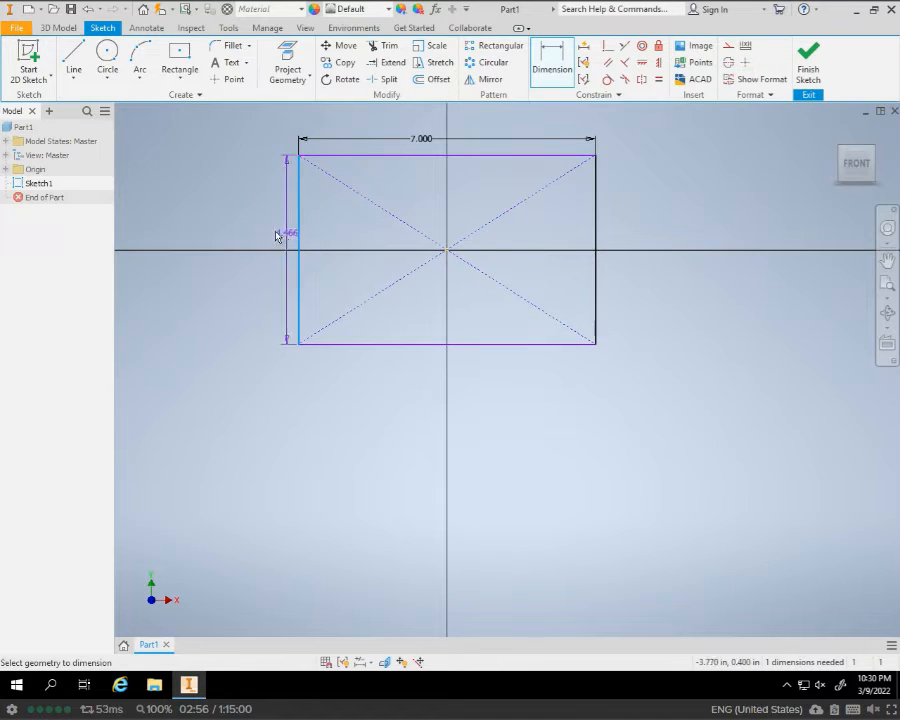
pyautogui.click(267, 230)
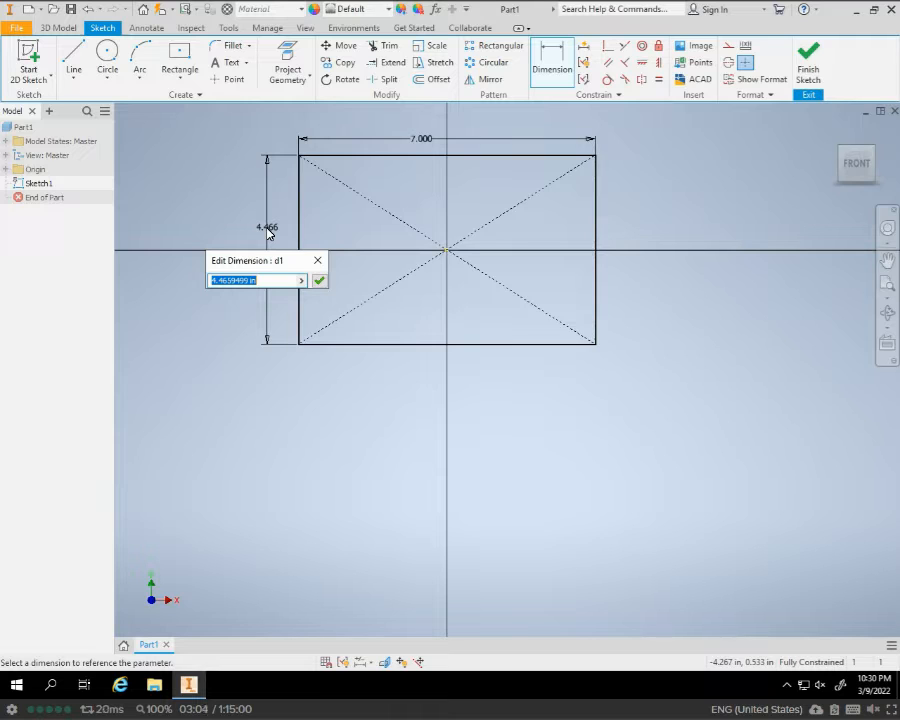
pyautogui.write('4.5')
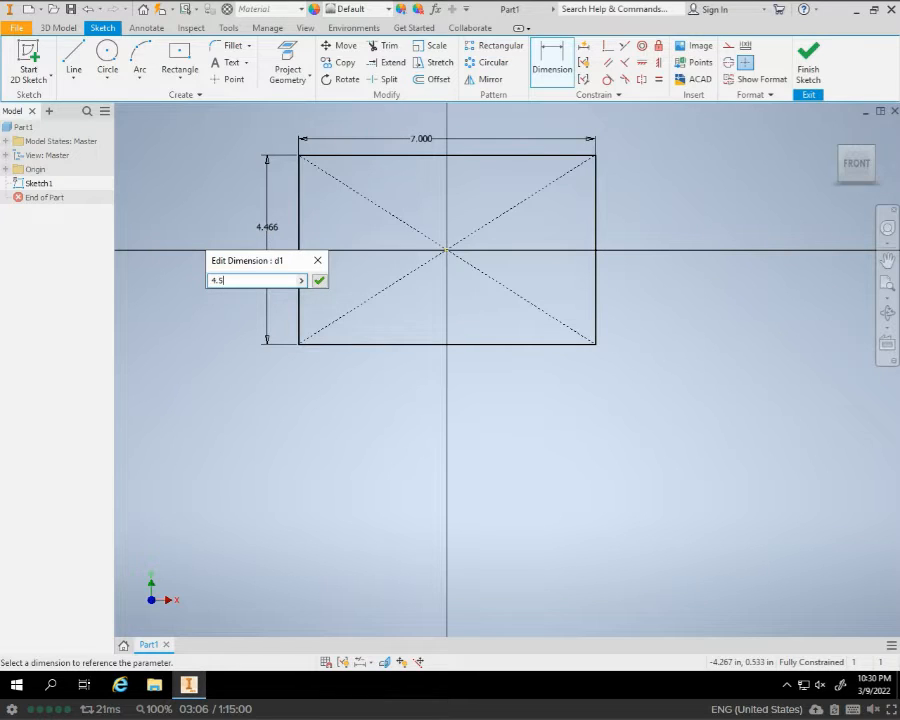
pyautogui.press('Return')
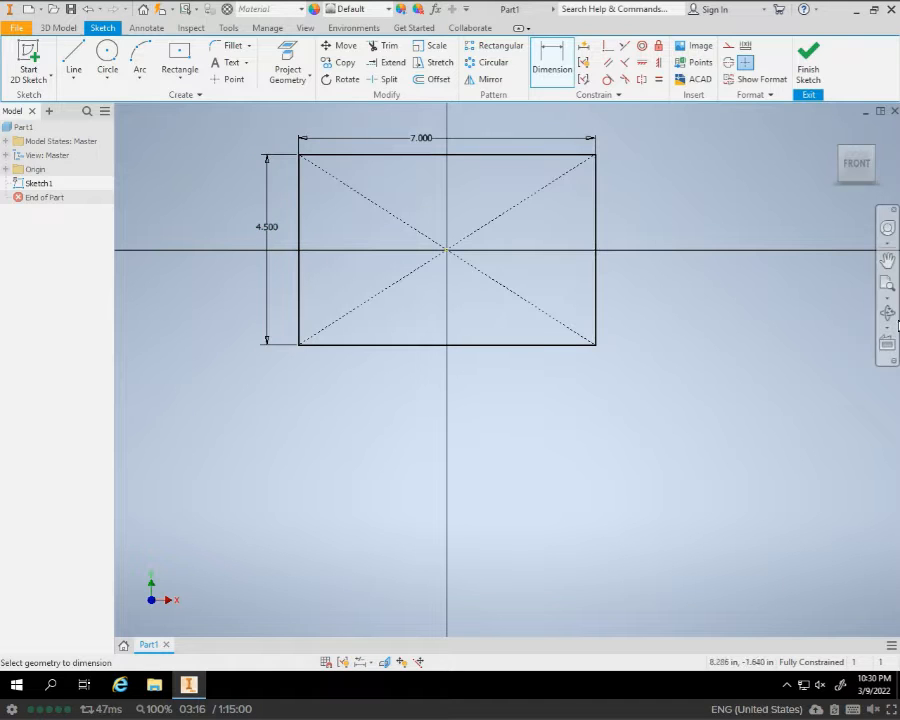
# Draw a circle centred on the origin inside the rectangle and dimension its diameter as 3 in
pyautogui.click(104, 56)
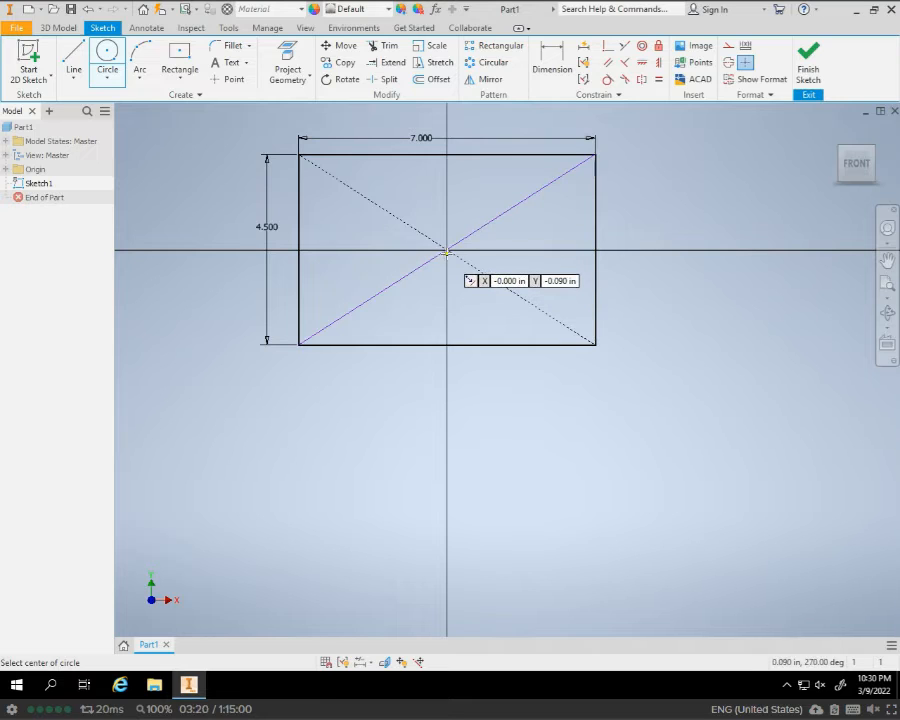
pyautogui.click(447, 251)
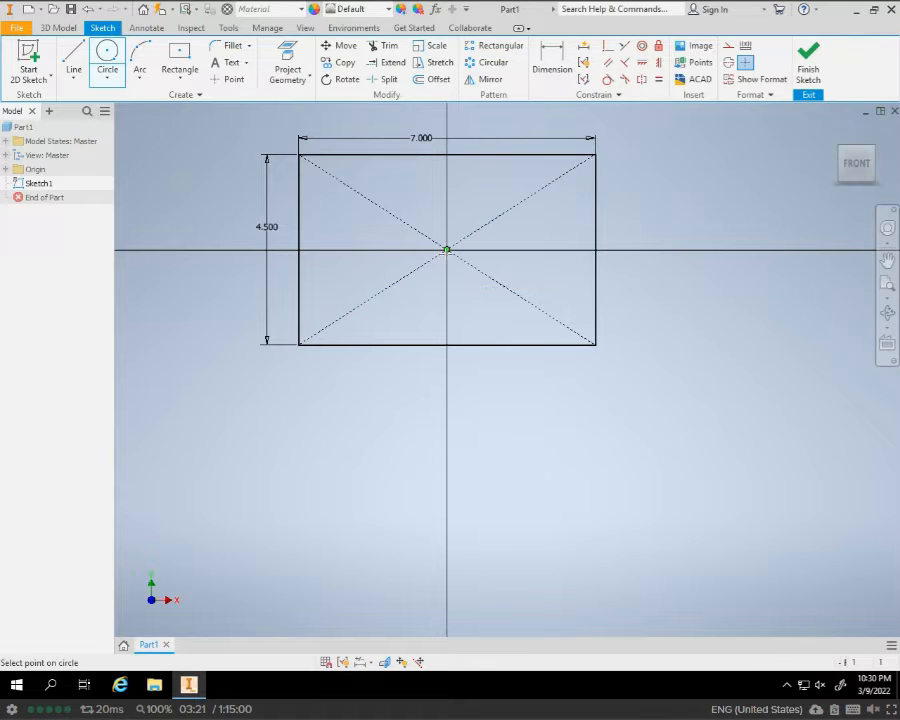
pyautogui.click(392, 251)
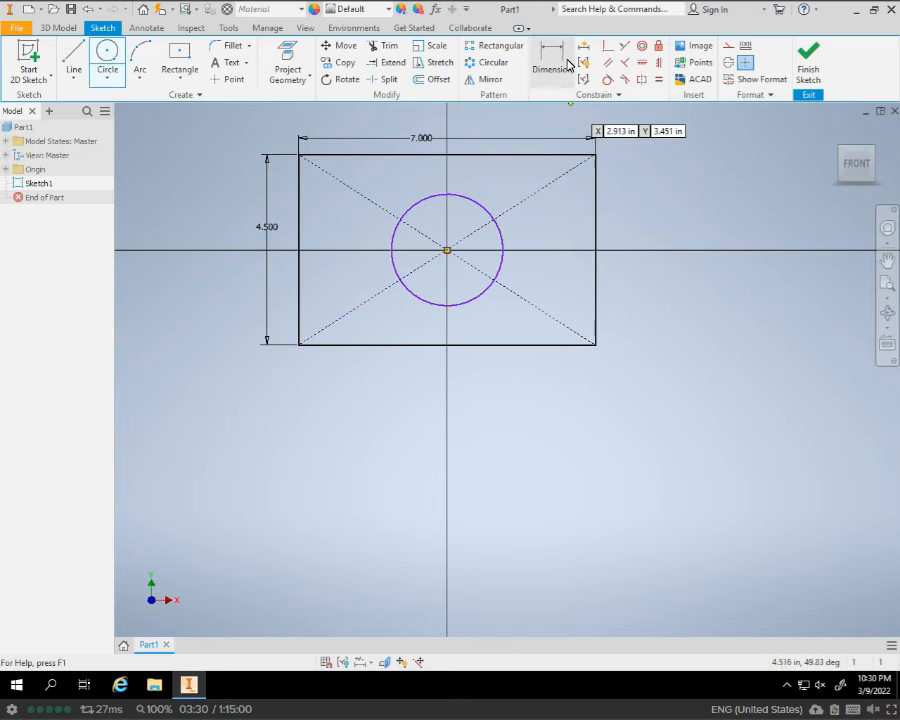
pyautogui.click(560, 50)
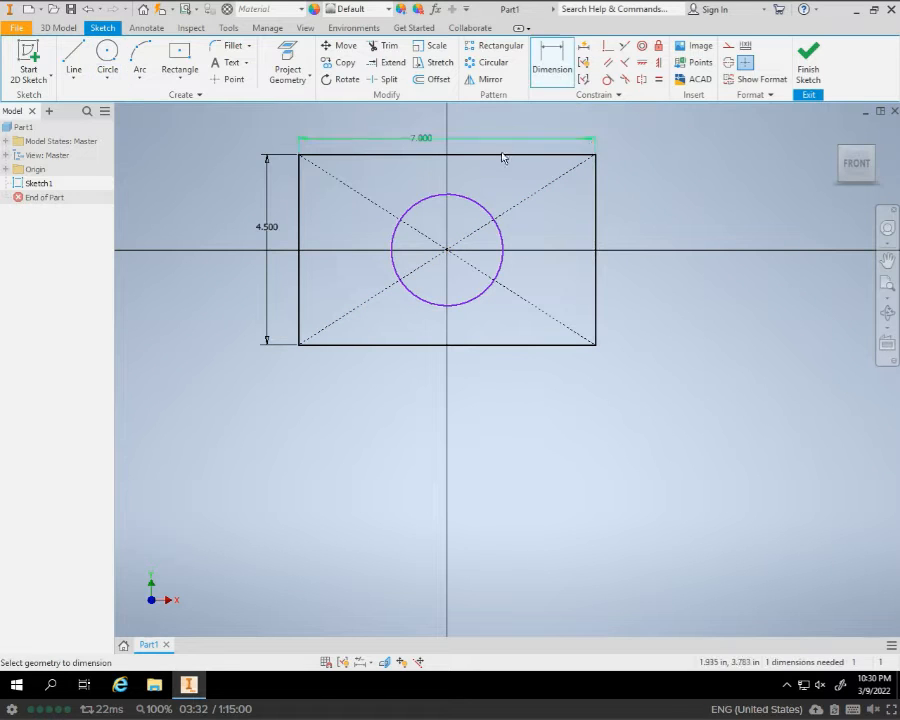
pyautogui.click(481, 208)
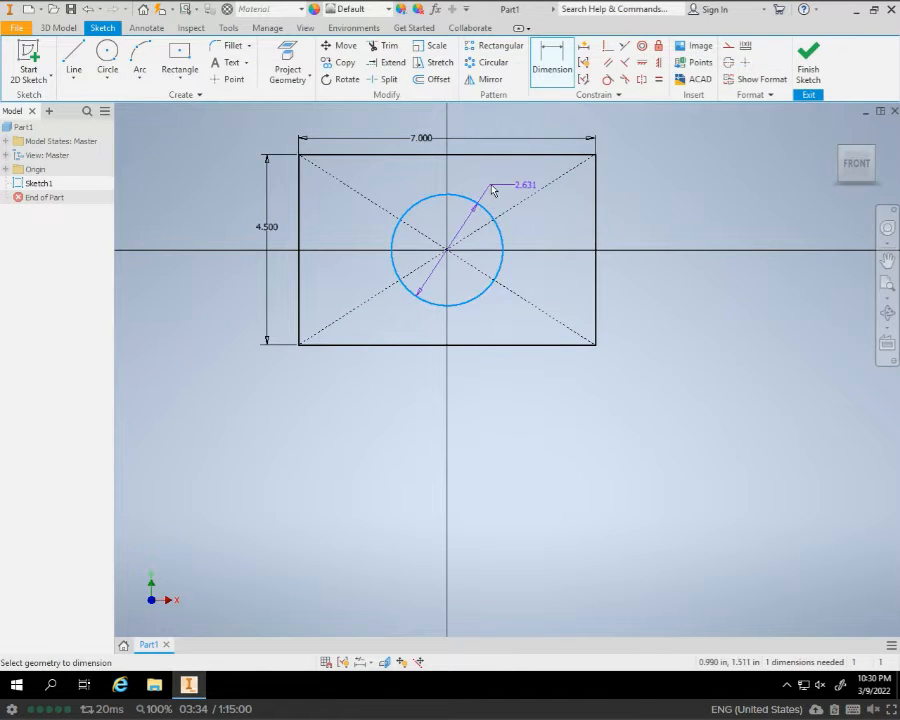
pyautogui.click(488, 186)
pyautogui.write('3')
pyautogui.press('Return')
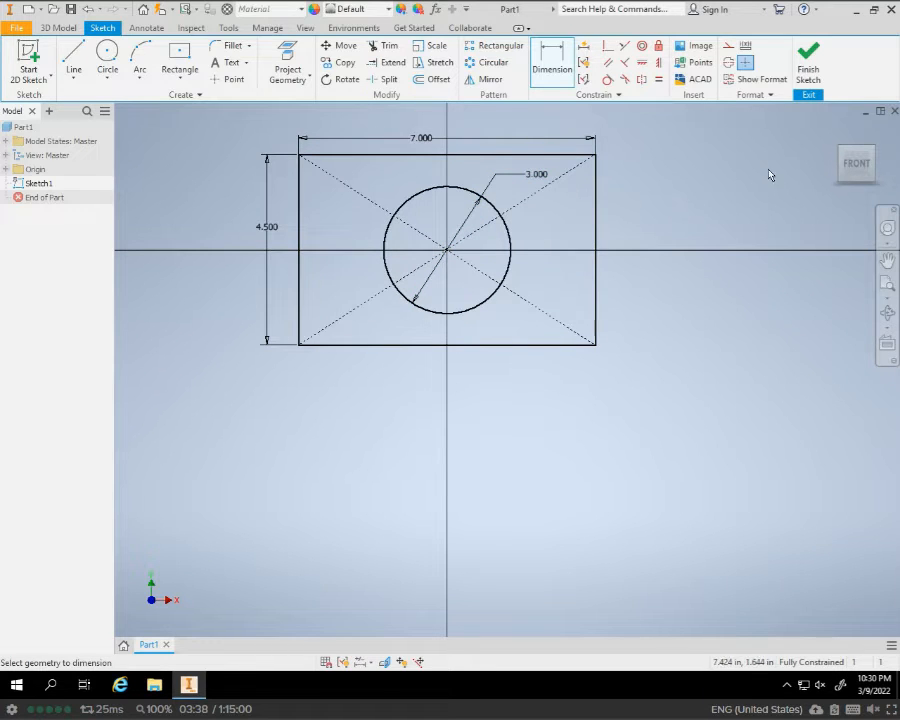
# Finish the sketch and extrude the region between the rectangle and the circle by 0.25 in
pyautogui.click(805, 60)
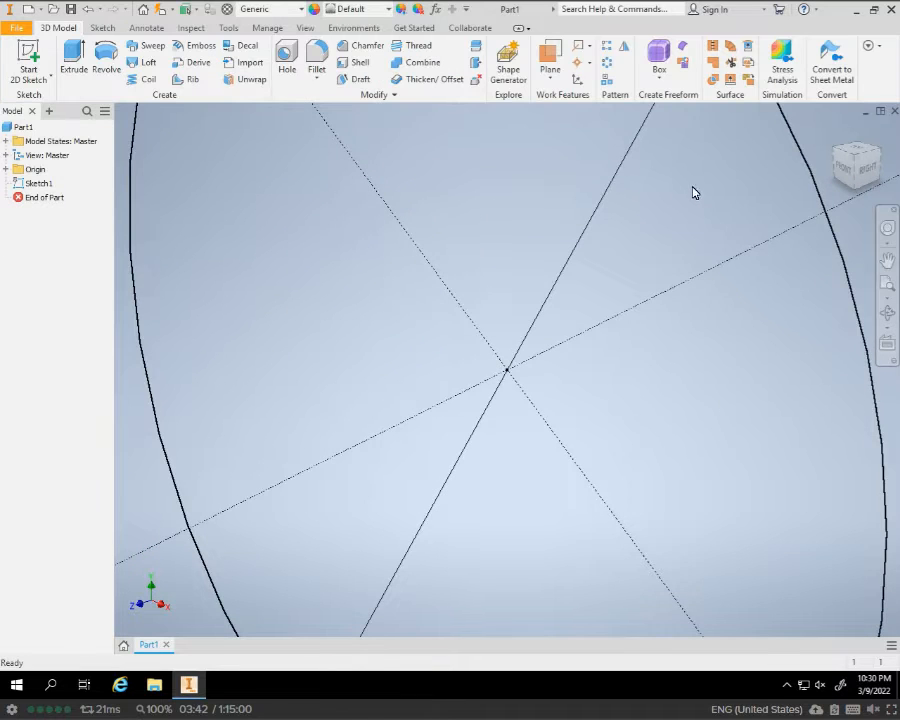
pyautogui.scroll(10, 687, 199)
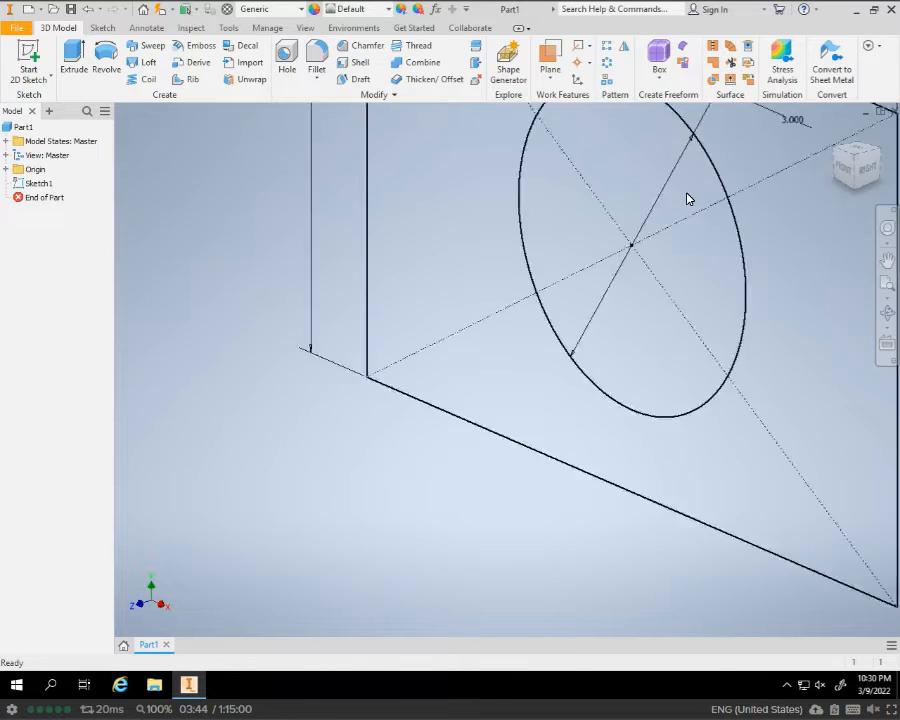
pyautogui.scroll(-3, 690, 196)
pyautogui.scroll(-5, 690, 196)
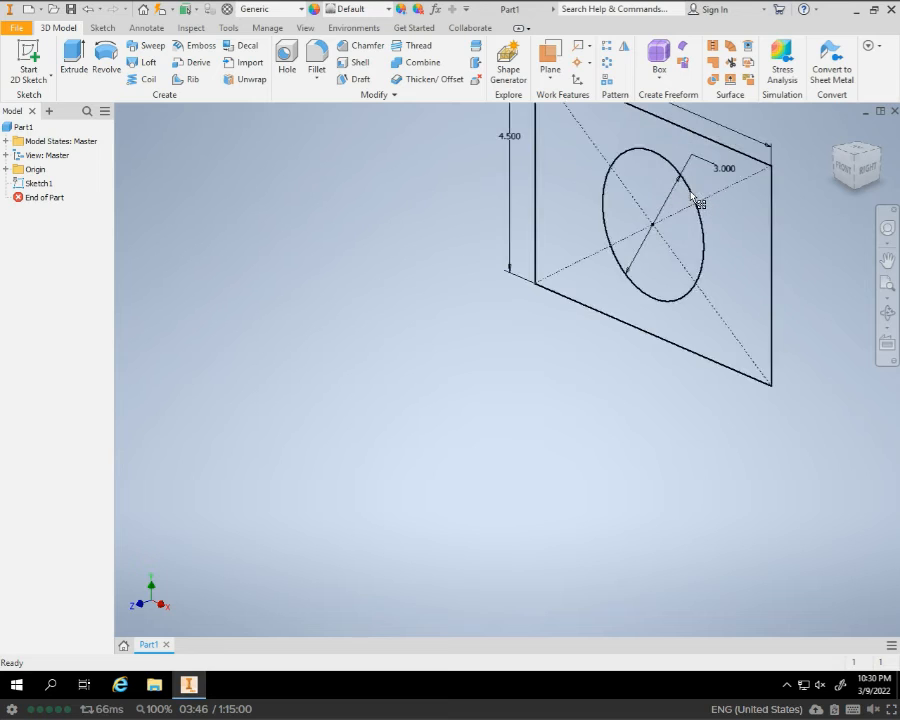
pyautogui.press('Home')
pyautogui.click(368, 176)
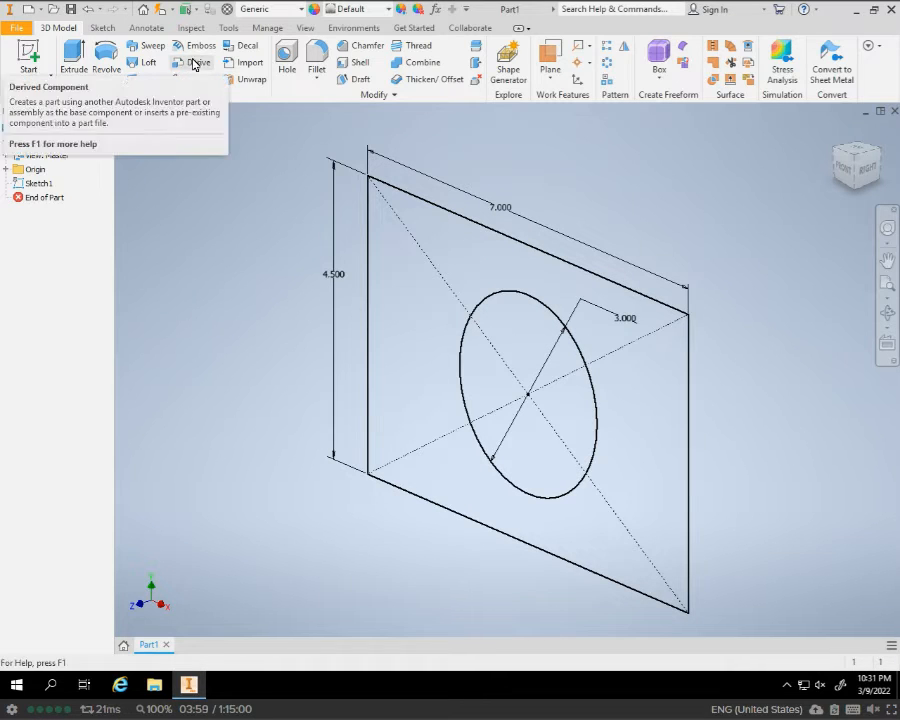
pyautogui.click(76, 53)
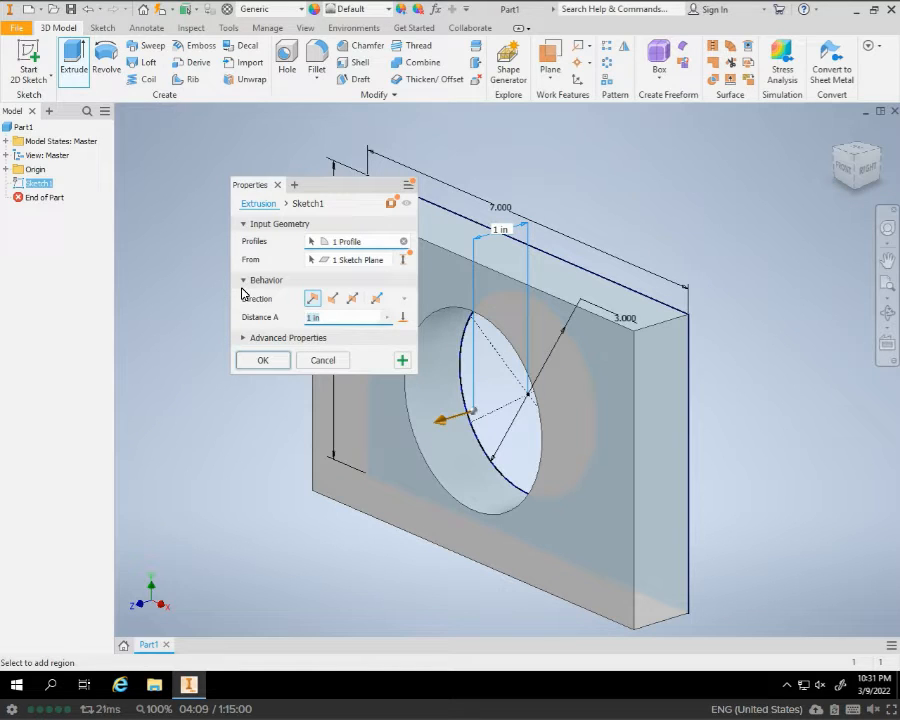
pyautogui.write('.25')
pyautogui.press('Return')
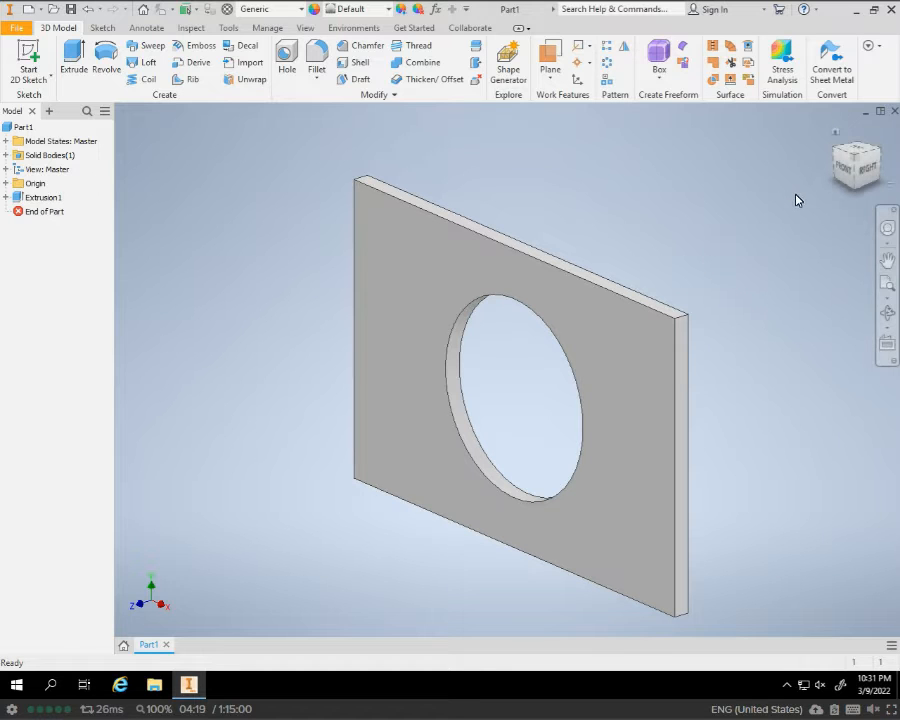
pyautogui.click(879, 160)
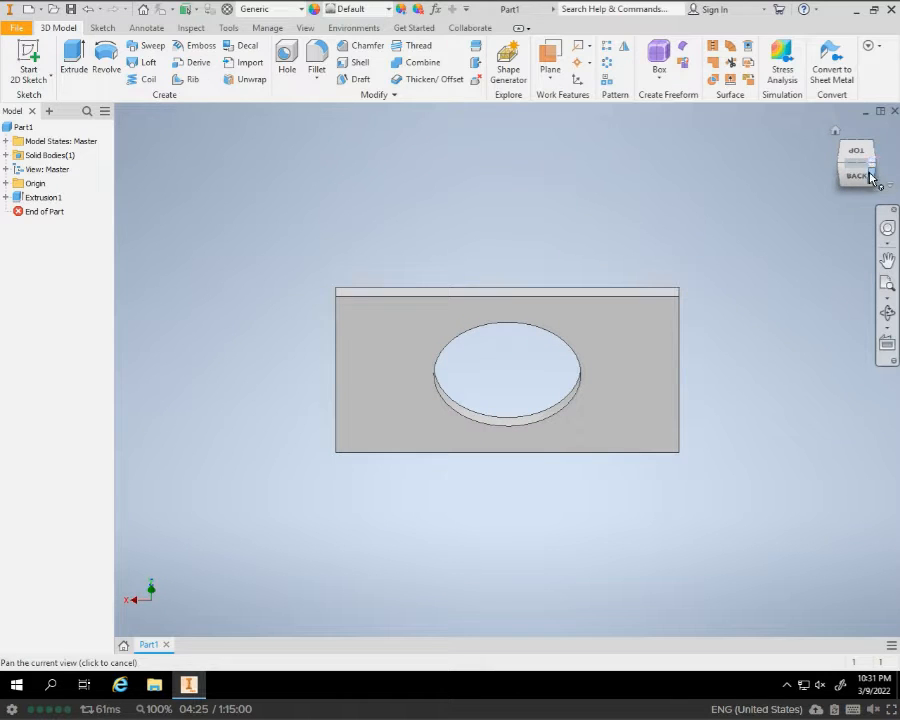
pyautogui.click(872, 172)
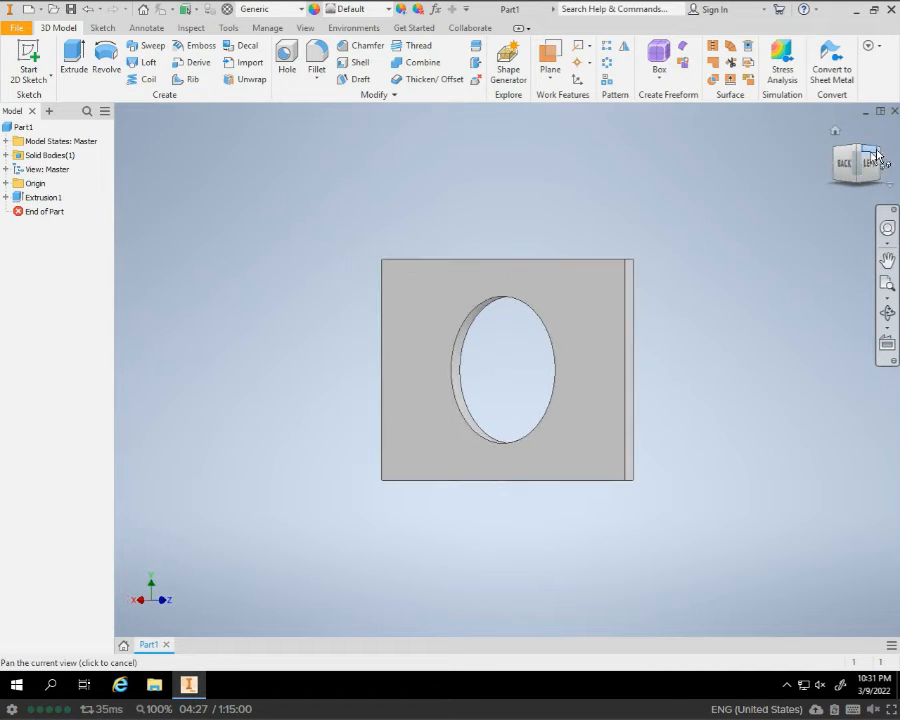
pyautogui.click(835, 134)
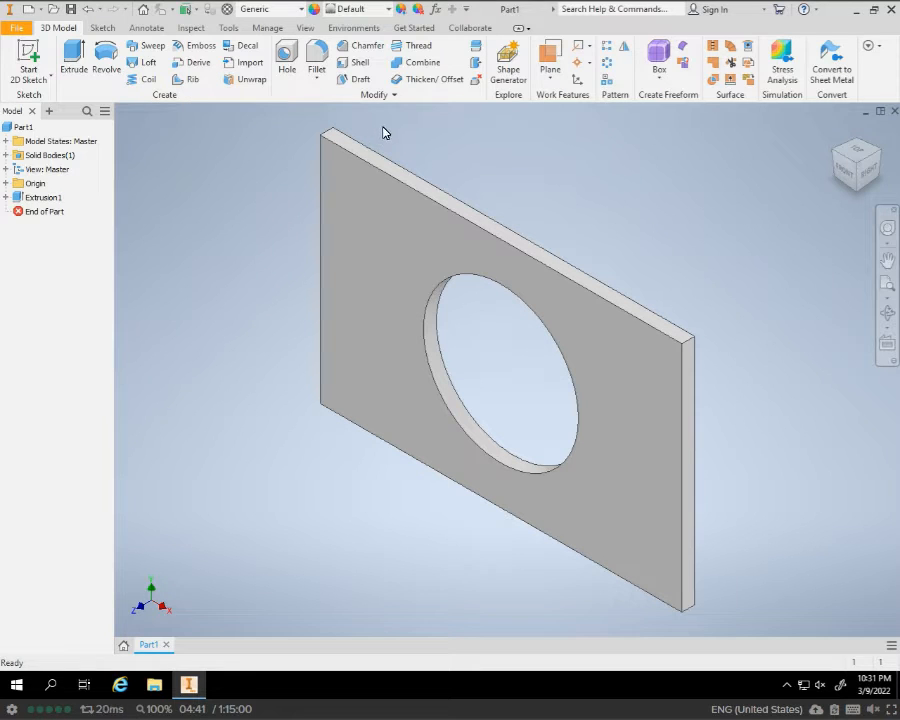
# Fillet the plate's four outer corner edges with a 1 in radius
pyautogui.click(311, 74)
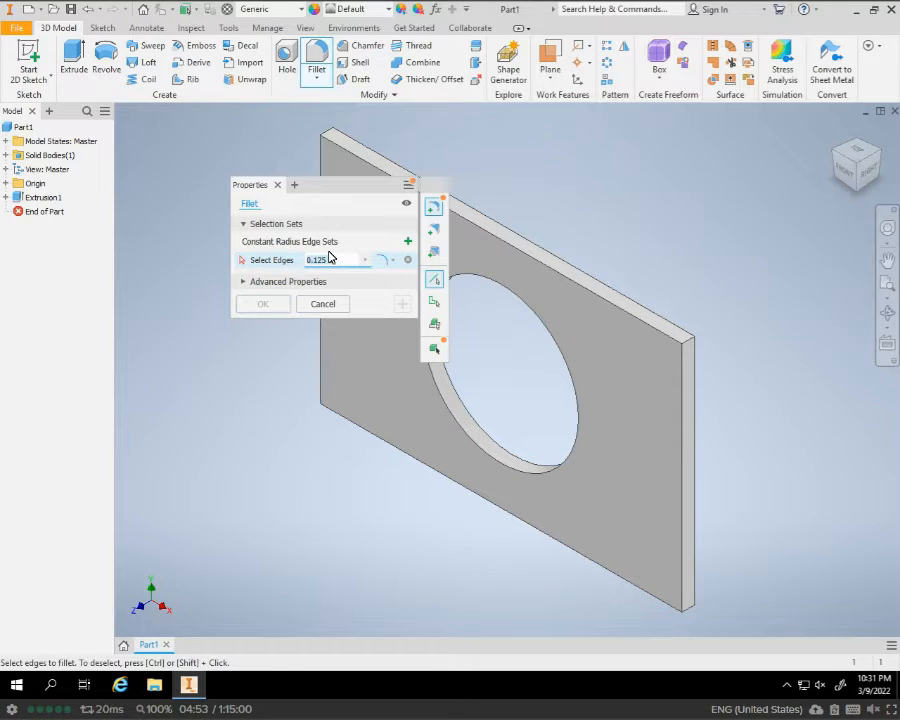
pyautogui.write('1')
pyautogui.click(689, 345)
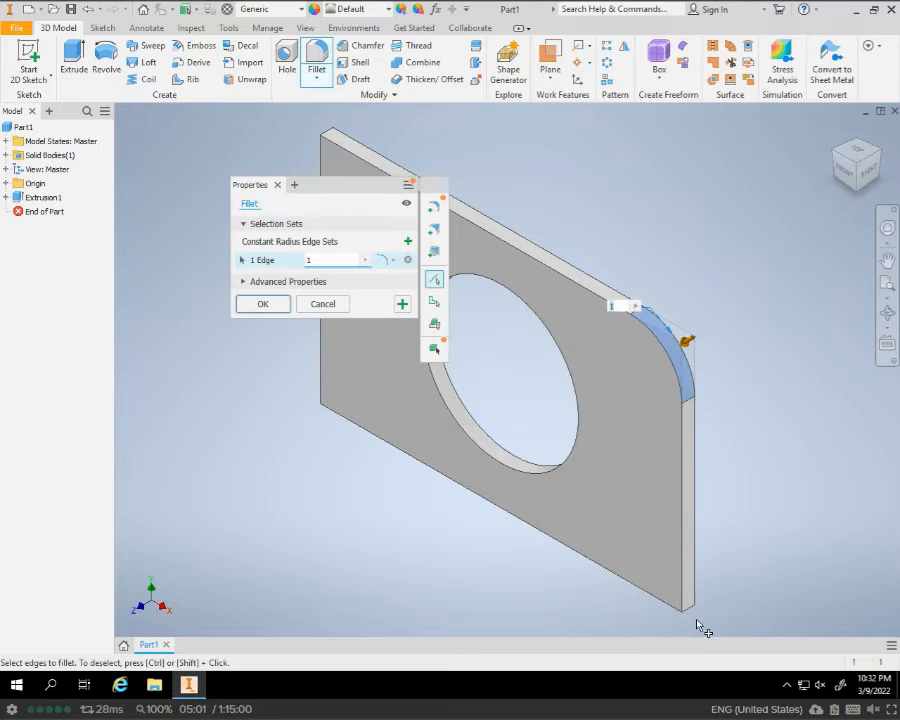
pyautogui.click(692, 614)
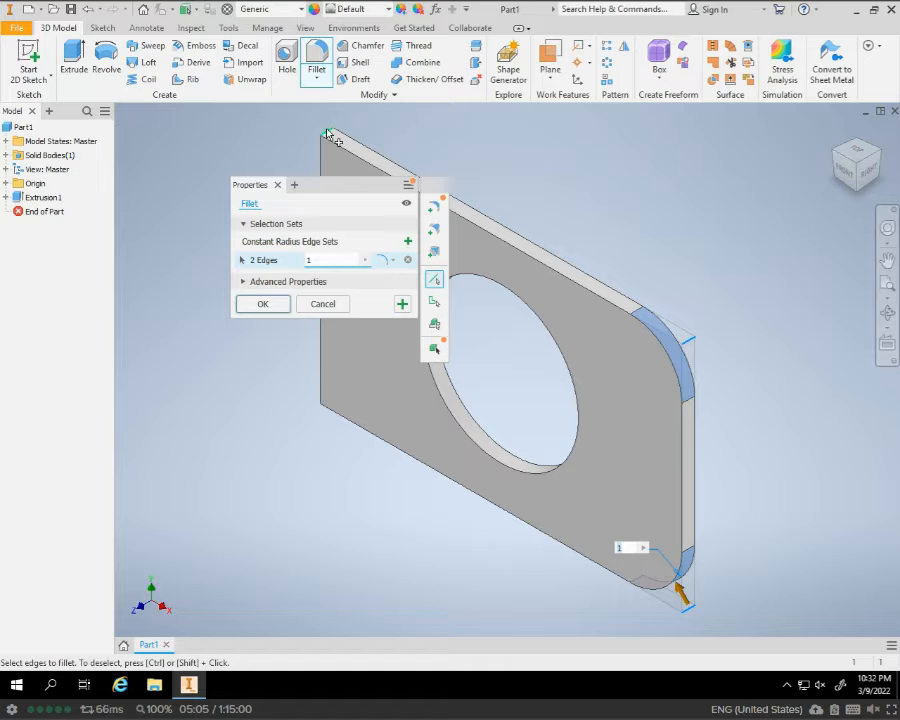
pyautogui.click(327, 133)
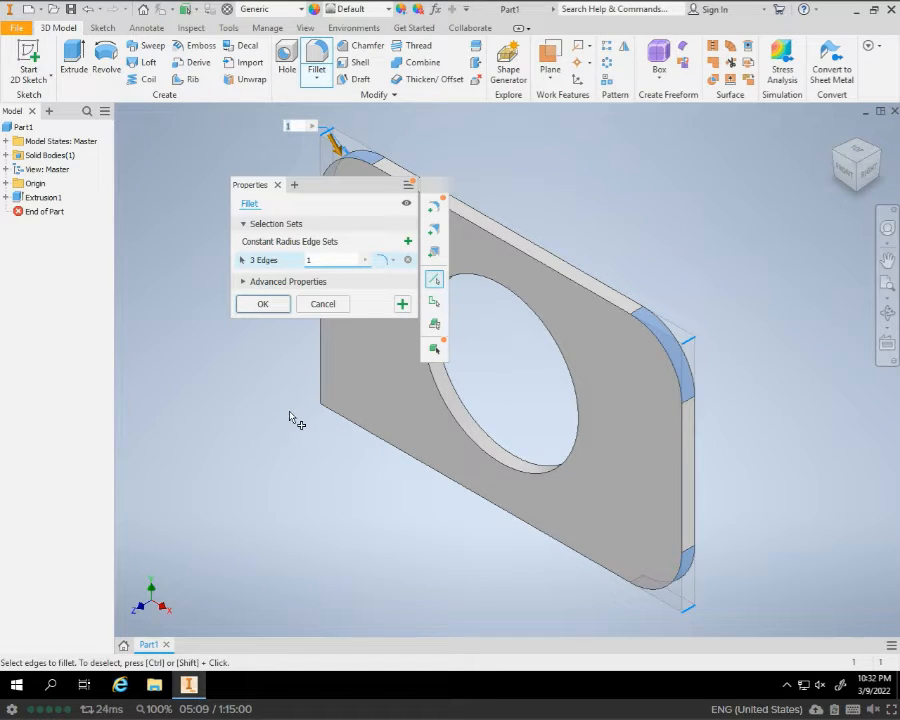
pyautogui.press('F4')
pyautogui.moveTo(317, 436); pyautogui.dragTo(529, 454)
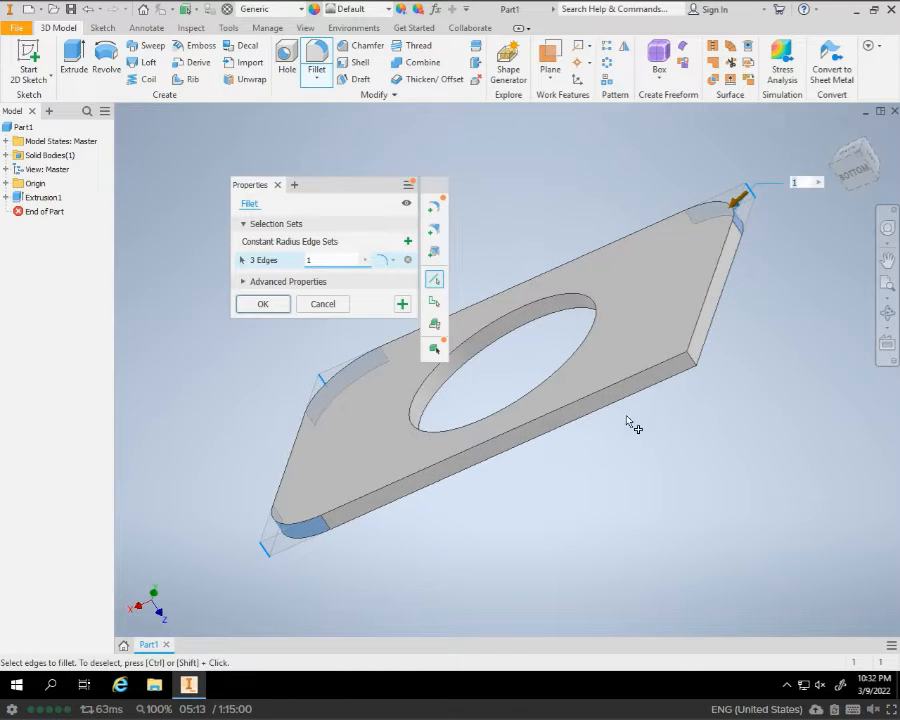
pyautogui.click(694, 361)
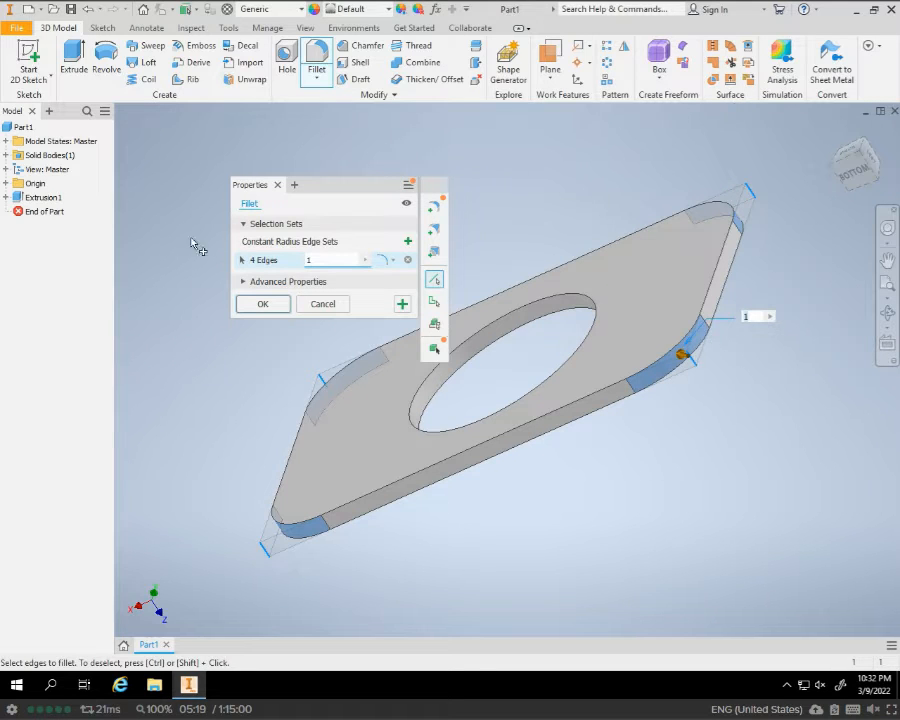
pyautogui.click(270, 305)
pyautogui.click(822, 139)
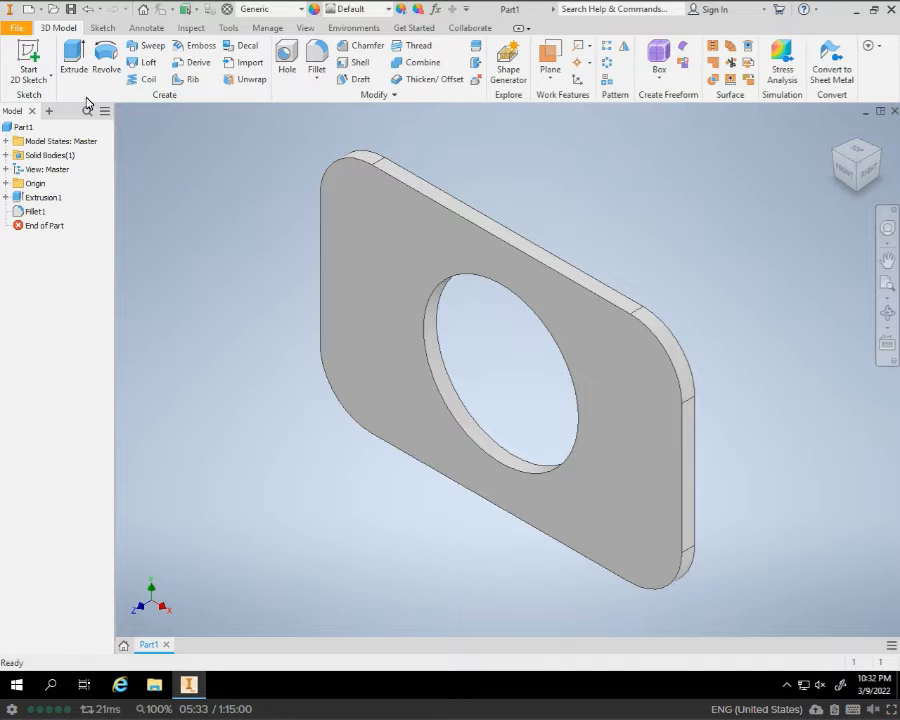
# Create a sketch on the plate's front face, project the face's outline, central hole and corner arc centres into it, and finish the sketch
pyautogui.click(28, 62)
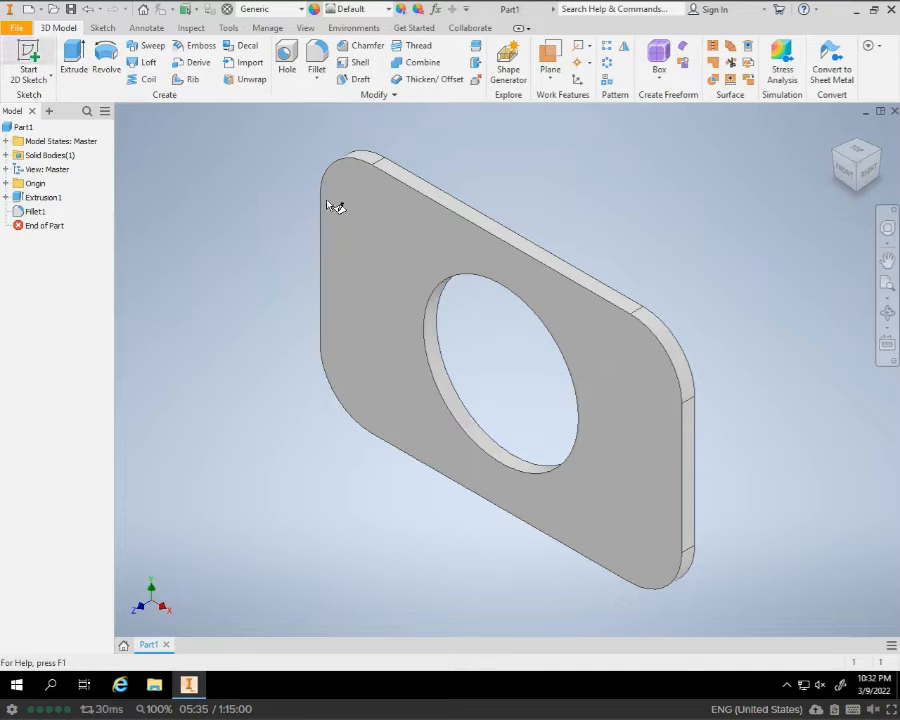
pyautogui.click(384, 228)
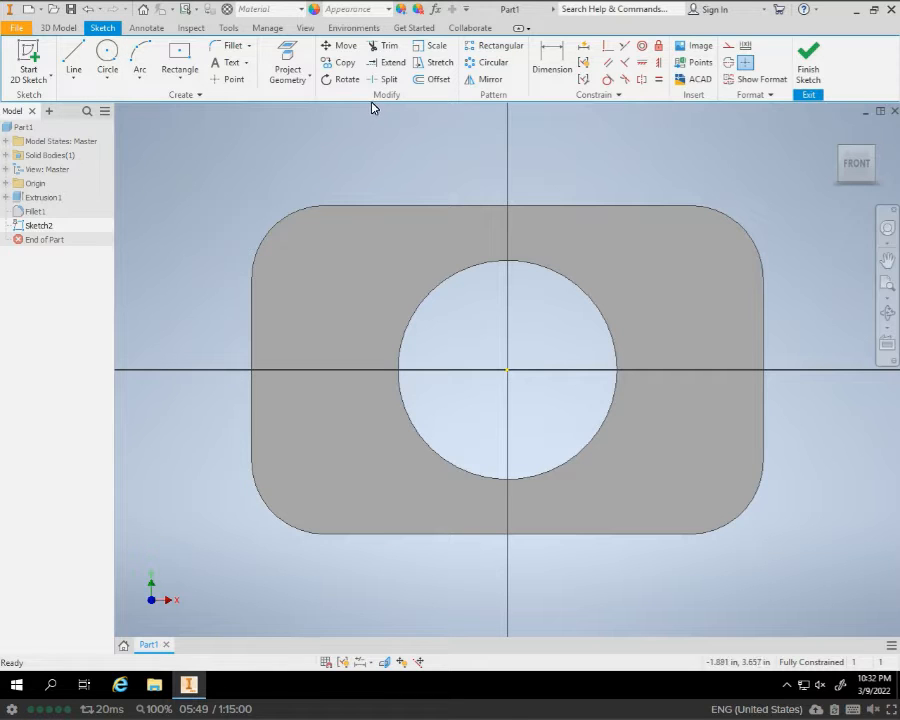
pyautogui.click(287, 78)
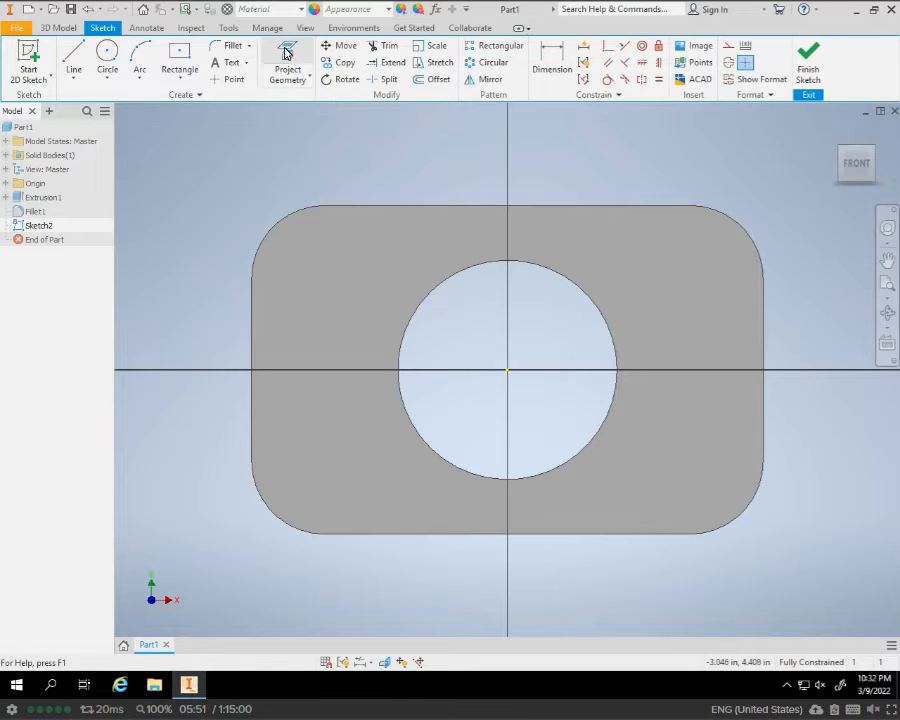
pyautogui.click(345, 265)
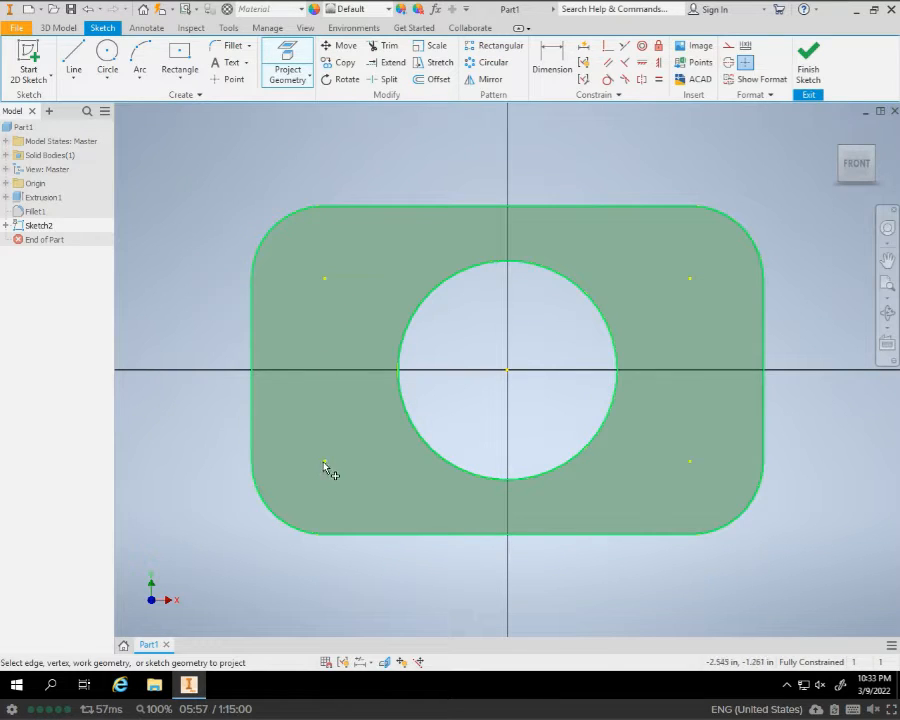
pyautogui.click(684, 472)
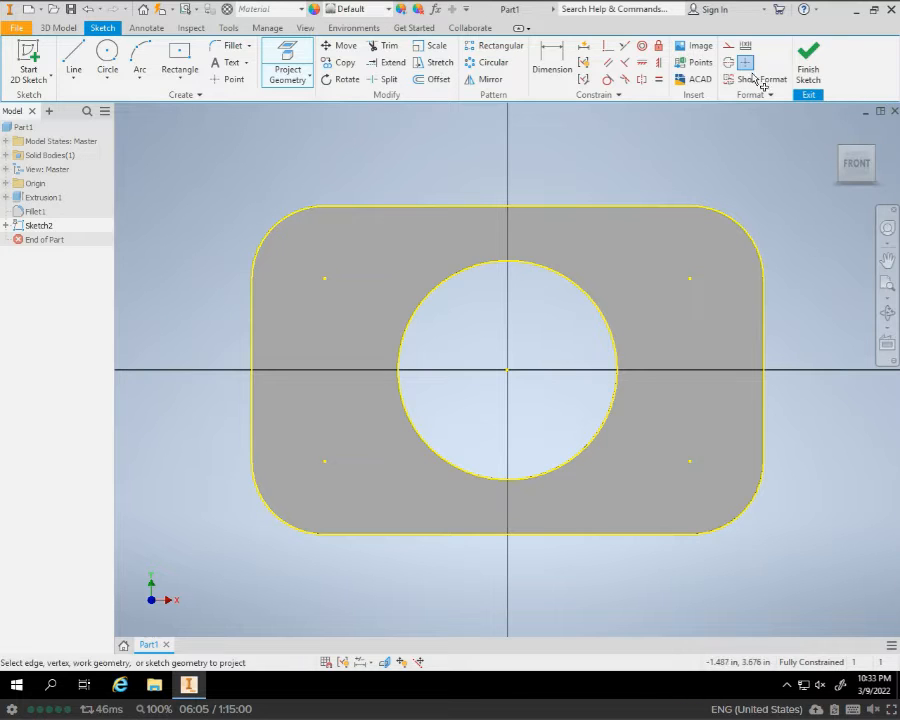
pyautogui.click(808, 62)
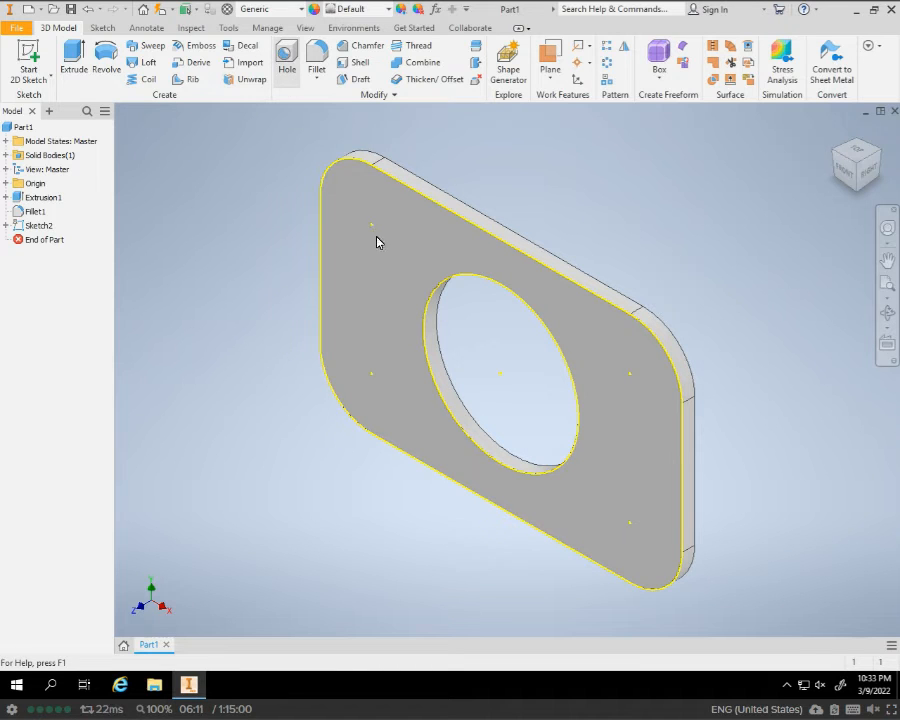
pyautogui.press('h')
pyautogui.moveTo(330, 192); pyautogui.dragTo(783, 162)
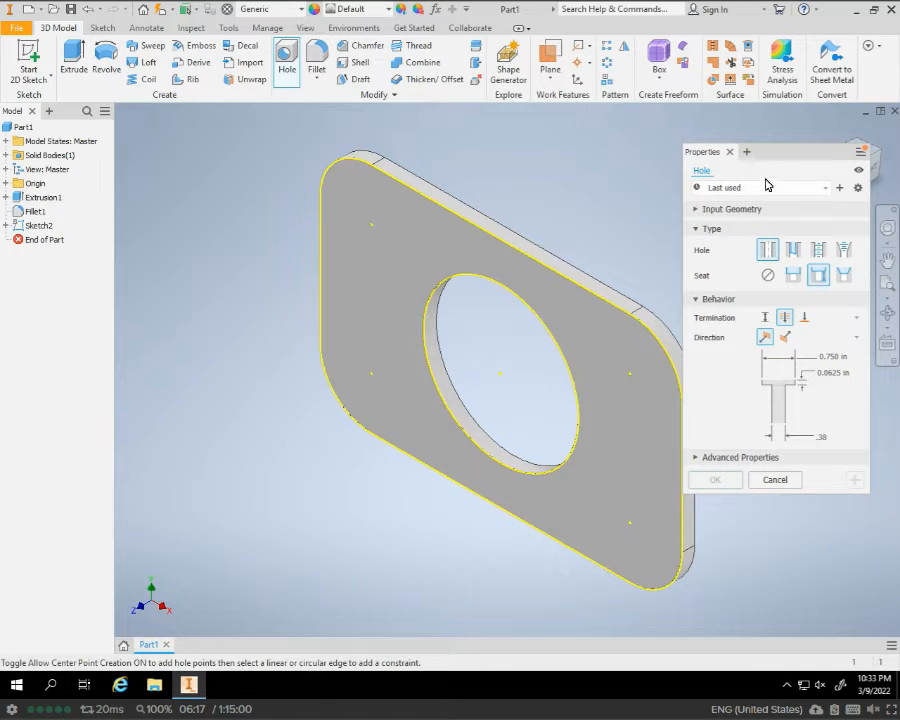
pyautogui.moveTo(776, 160); pyautogui.dragTo(438, 169)
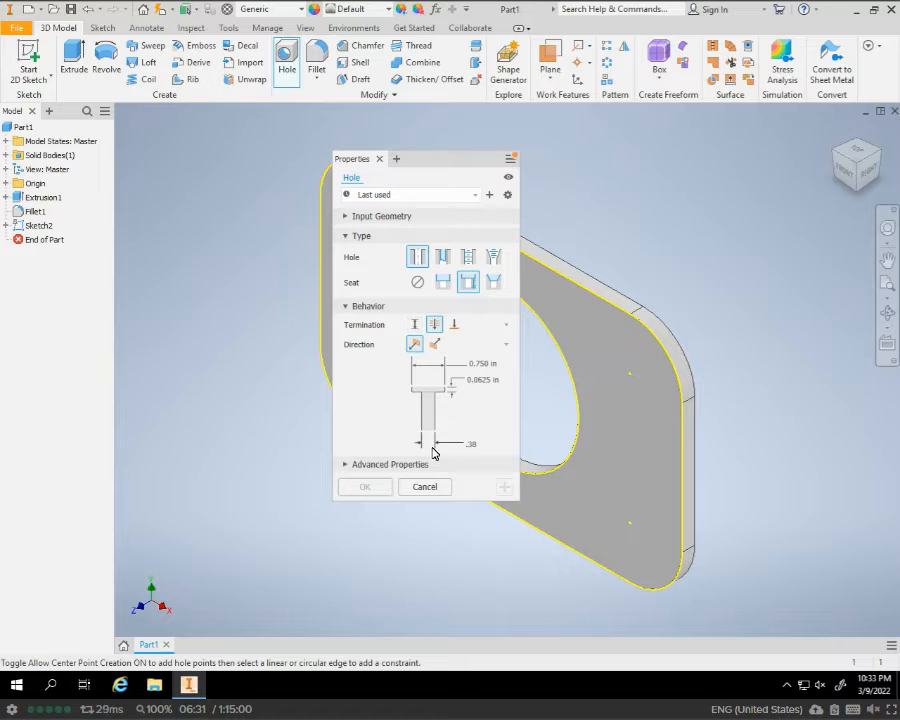
pyautogui.click(349, 238)
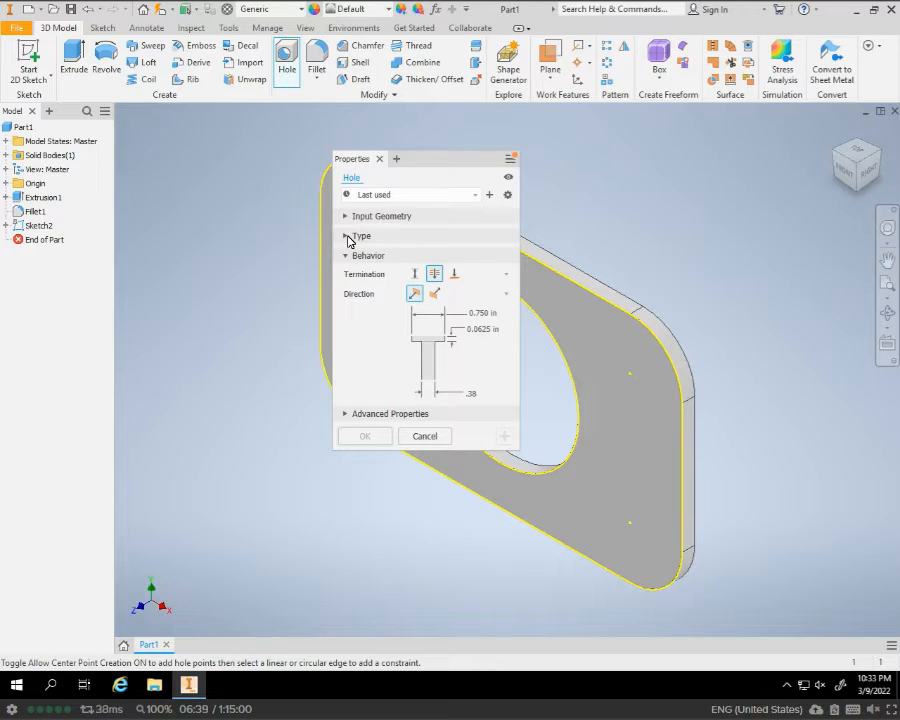
pyautogui.click(349, 237)
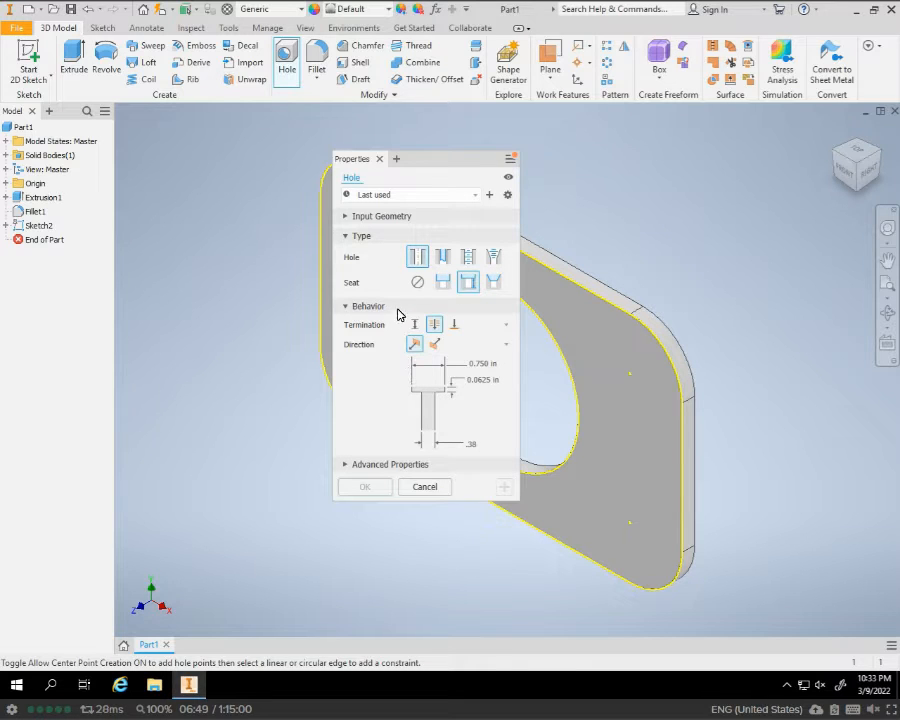
pyautogui.click(465, 444)
pyautogui.write('.75')
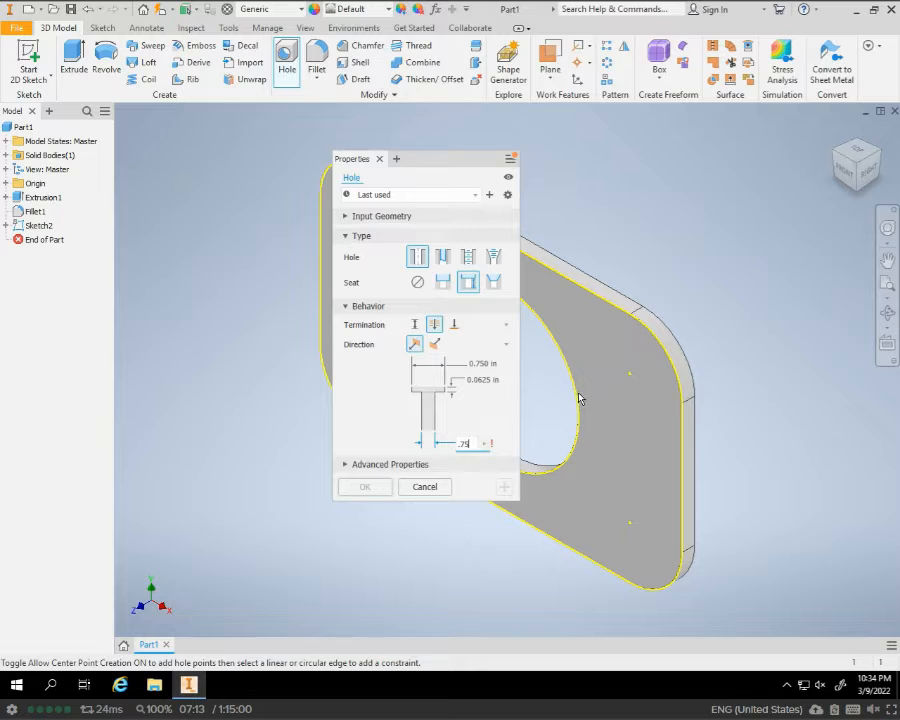
pyautogui.click(631, 379)
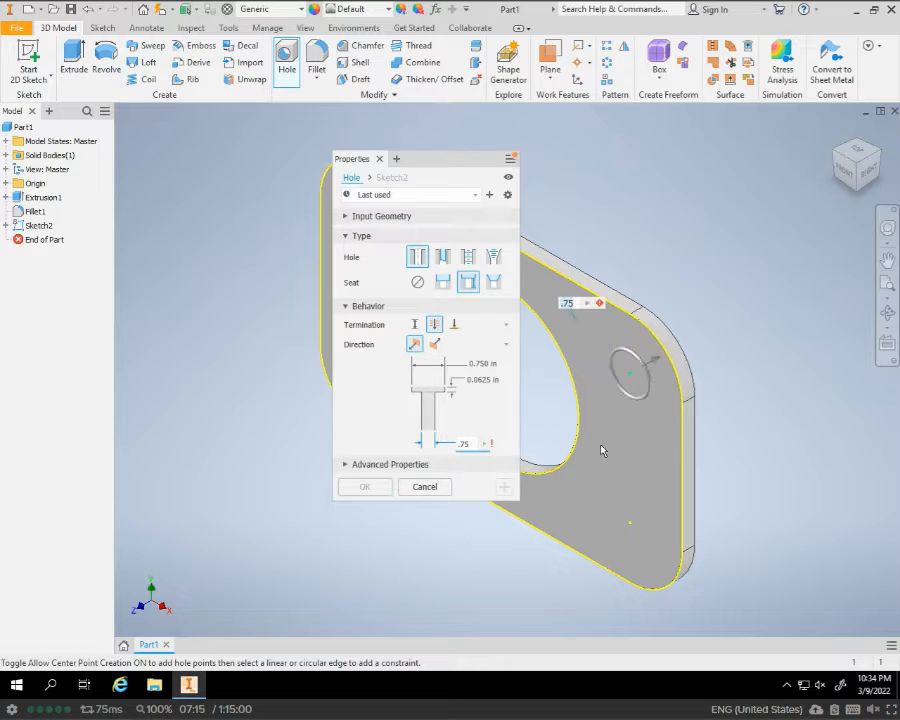
pyautogui.click(629, 527)
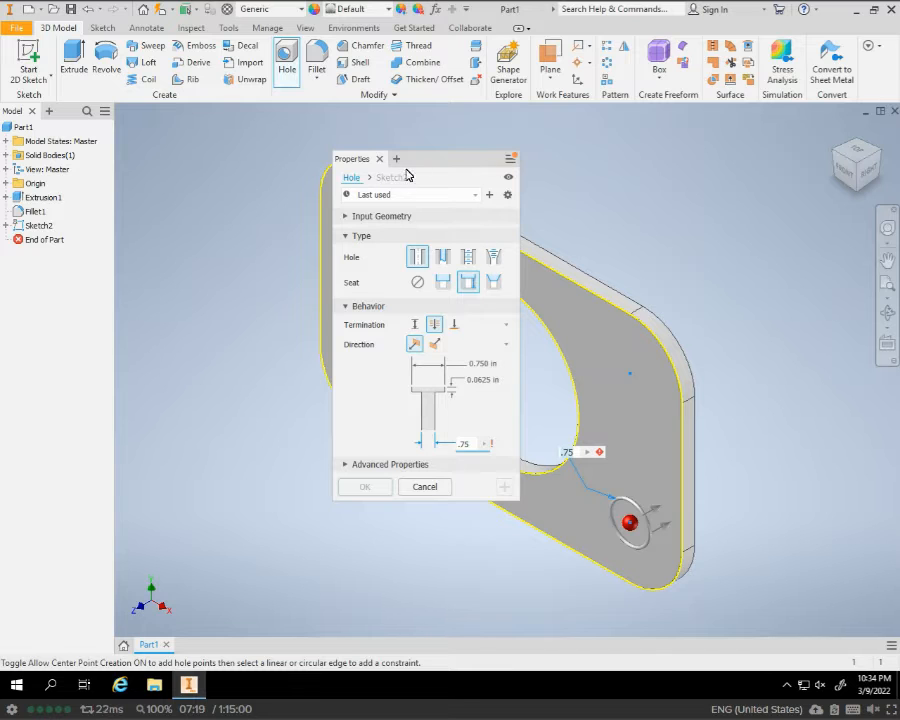
pyautogui.moveTo(435, 163); pyautogui.dragTo(756, 186)
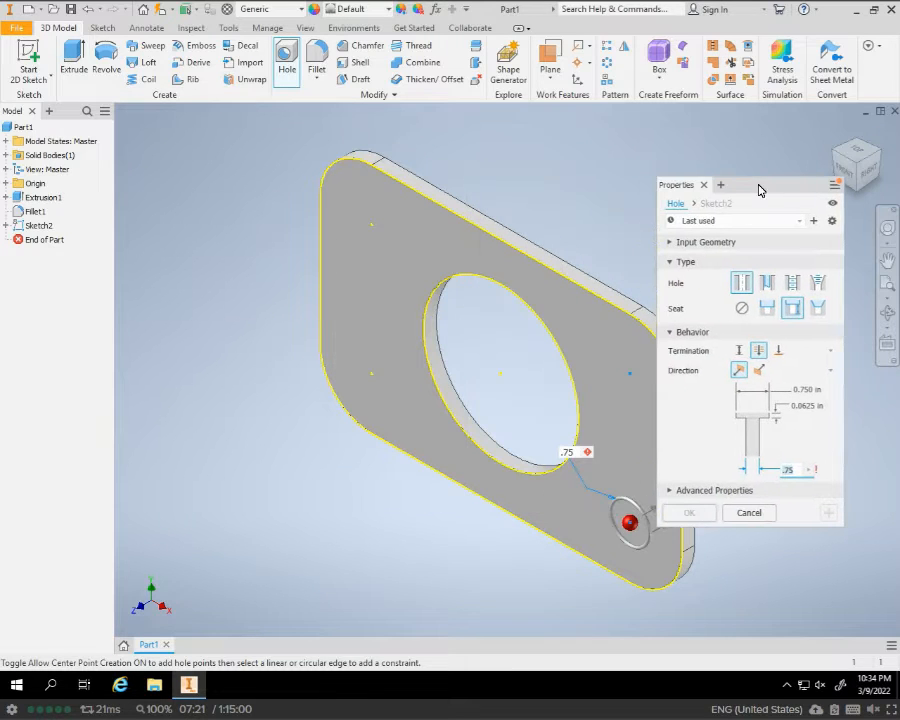
pyautogui.click(372, 225)
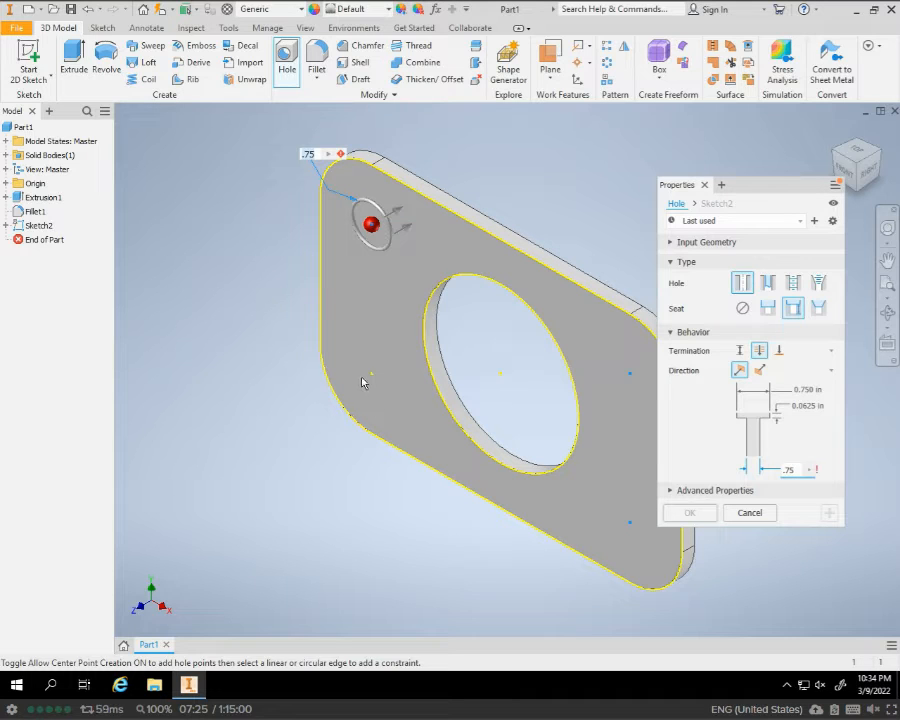
pyautogui.click(371, 378)
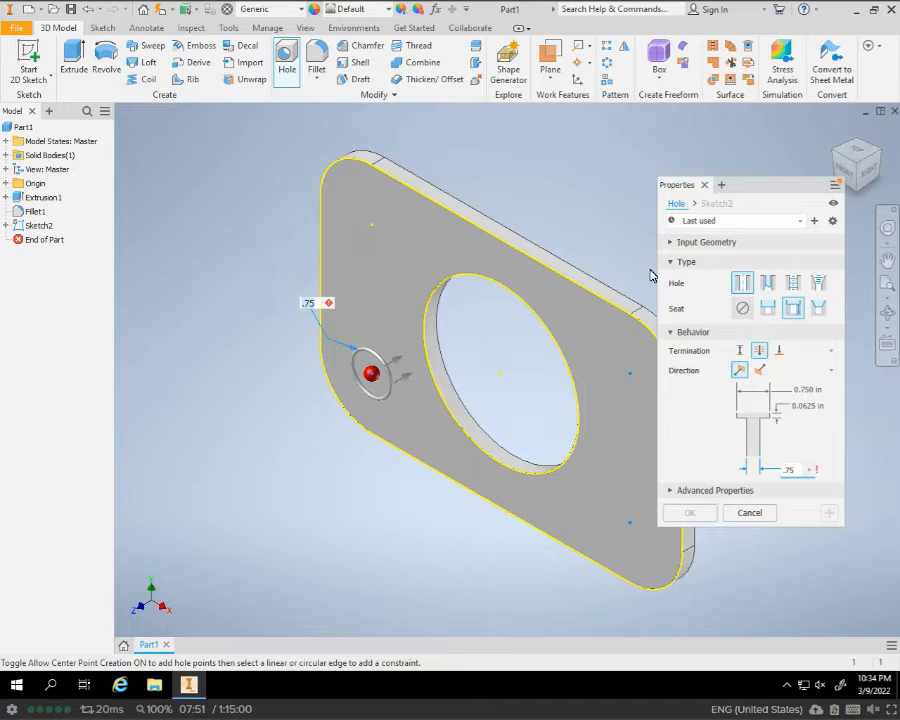
pyautogui.click(372, 224)
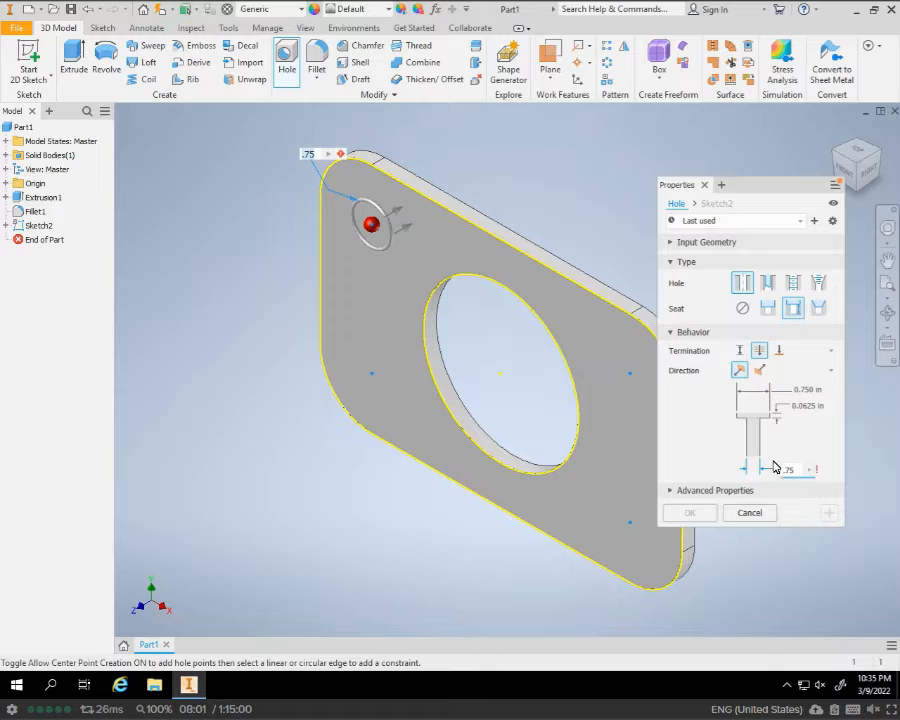
pyautogui.click(760, 371)
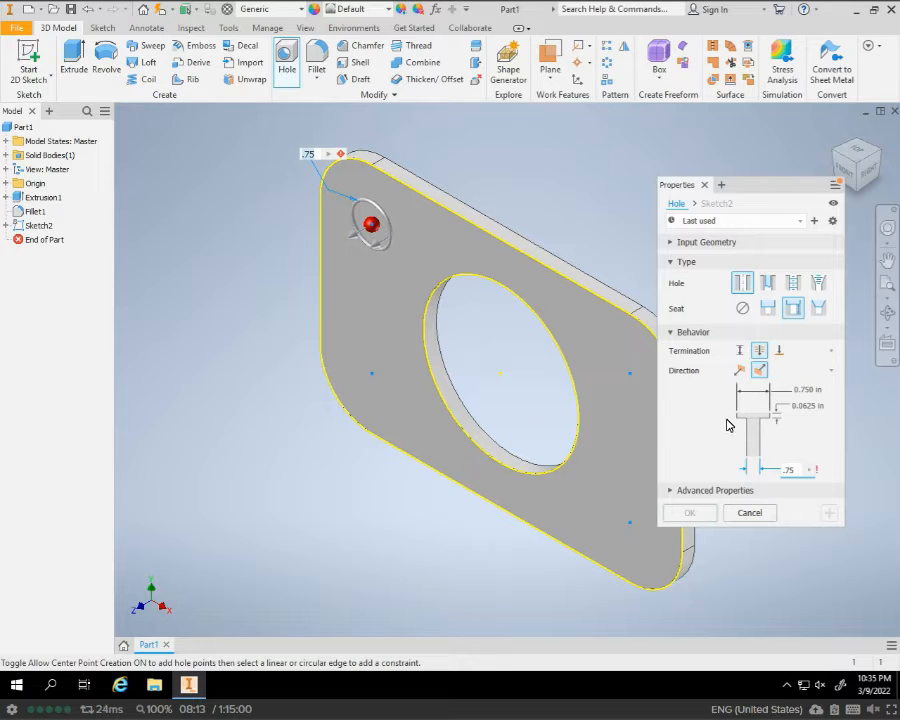
pyautogui.click(779, 350)
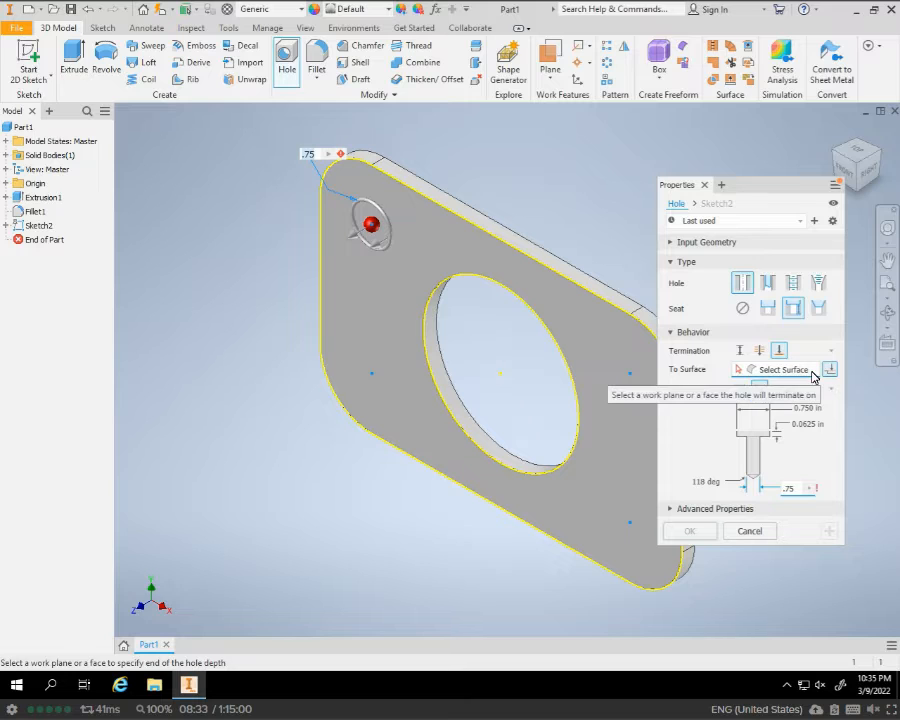
pyautogui.click(760, 352)
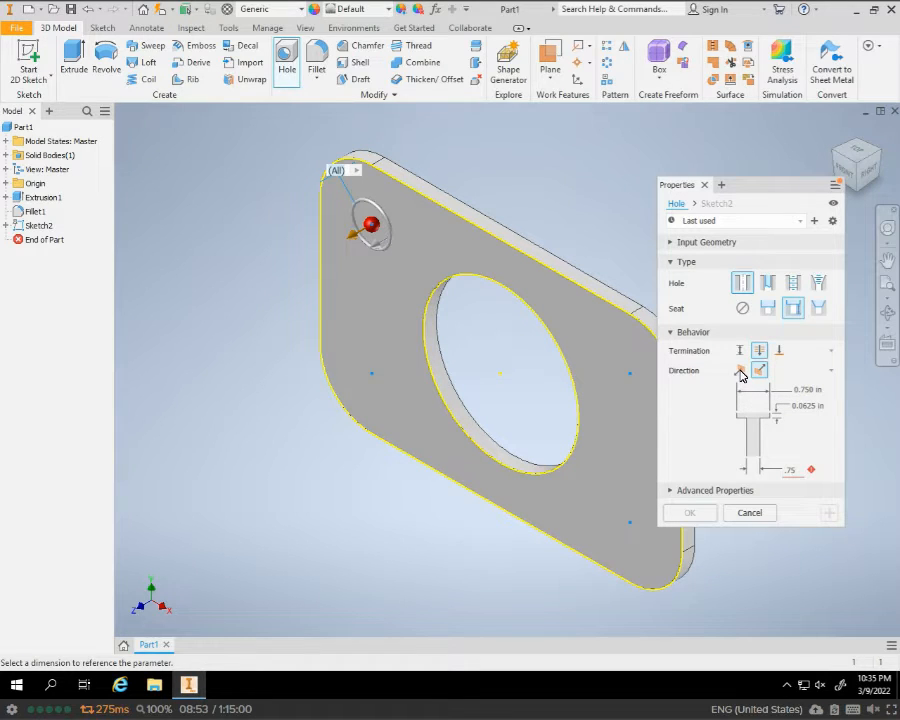
pyautogui.click(740, 372)
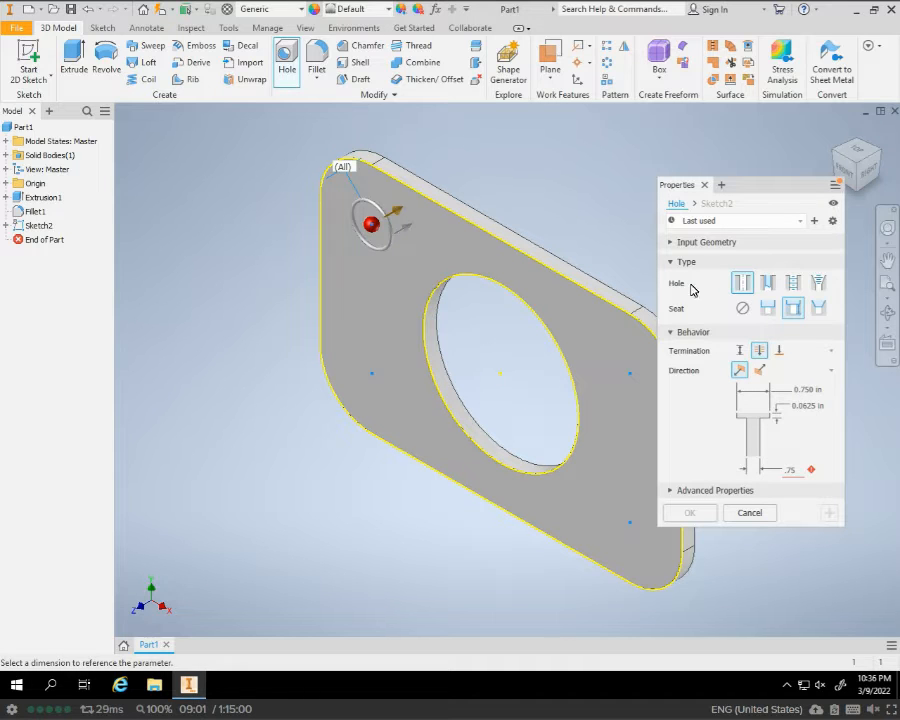
pyautogui.moveTo(655, 312); pyautogui.dragTo(467, 321)
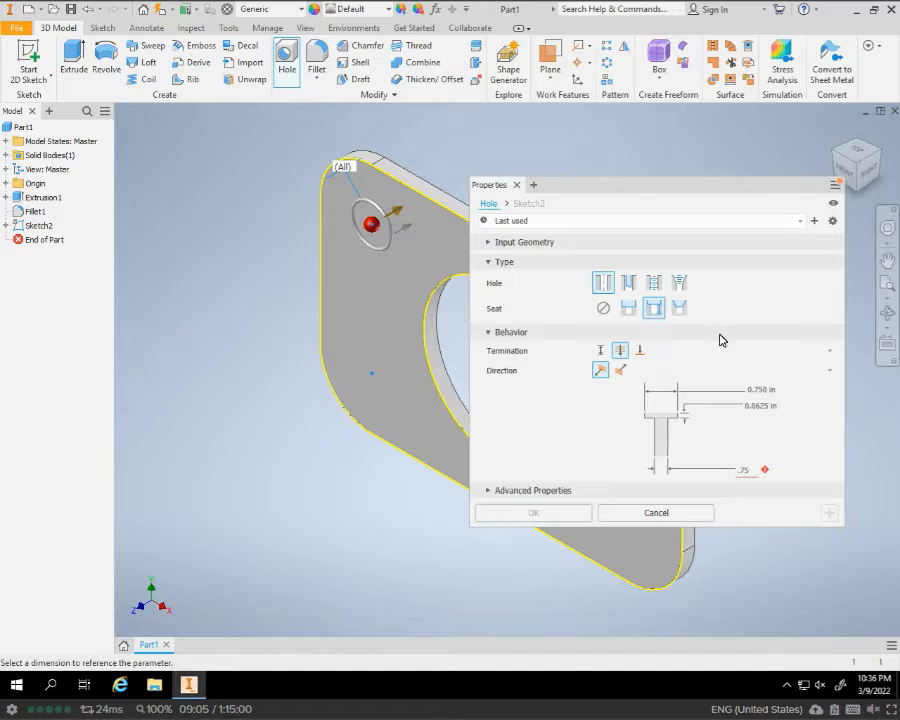
pyautogui.click(621, 371)
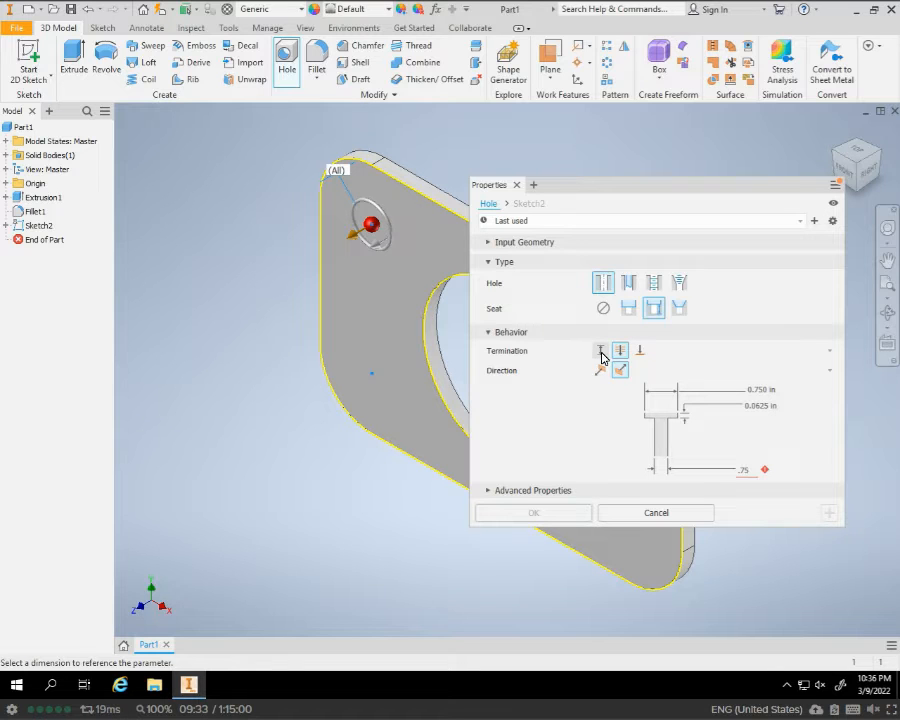
pyautogui.click(645, 511)
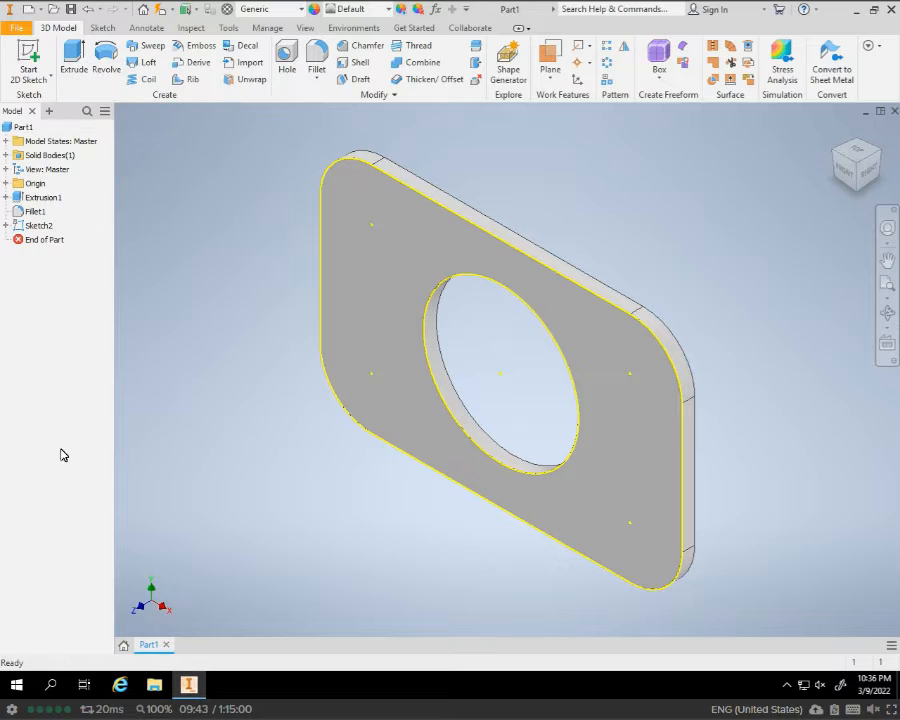
# Reopen the front-face sketch for editing and draw a 0.75 in diameter circle centred on the upper-left corner arc's centre point
pyautogui.click(38, 228)
pyautogui.press('pageup')
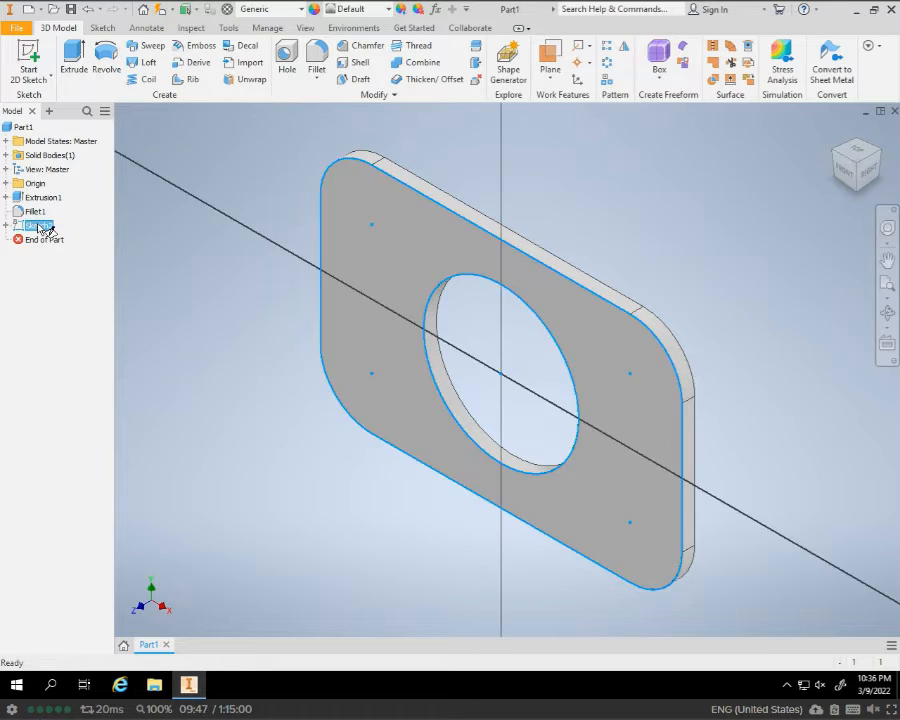
pyautogui.click(322, 283)
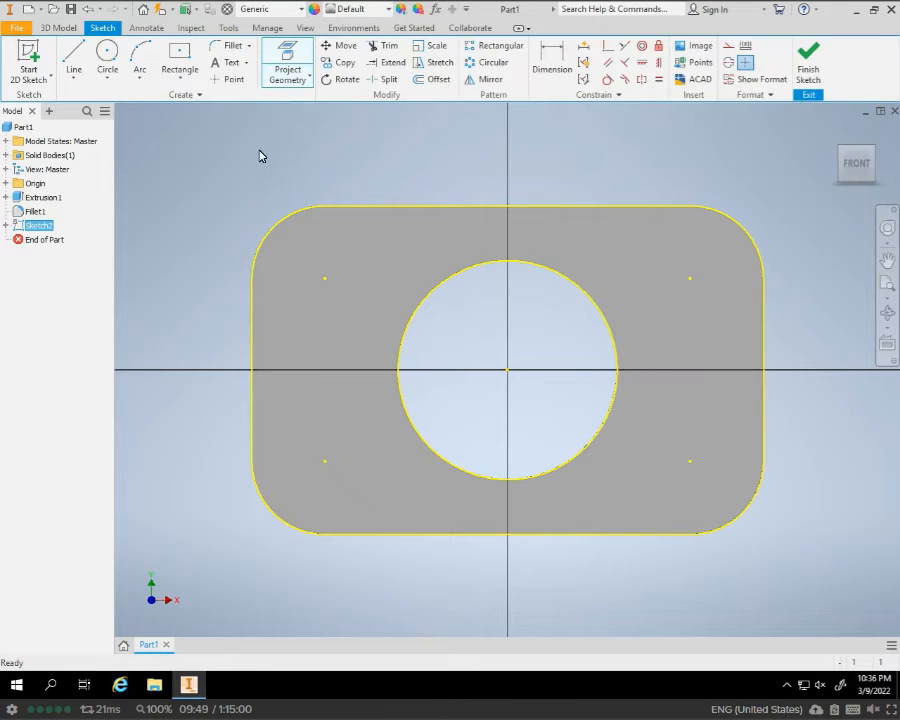
pyautogui.click(106, 52)
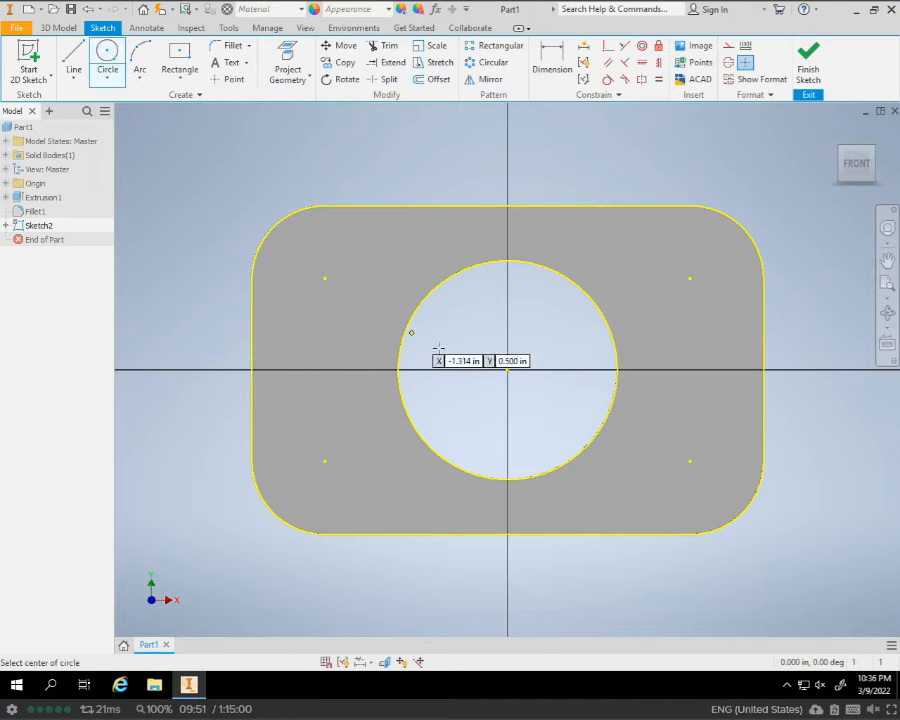
pyautogui.click(324, 278)
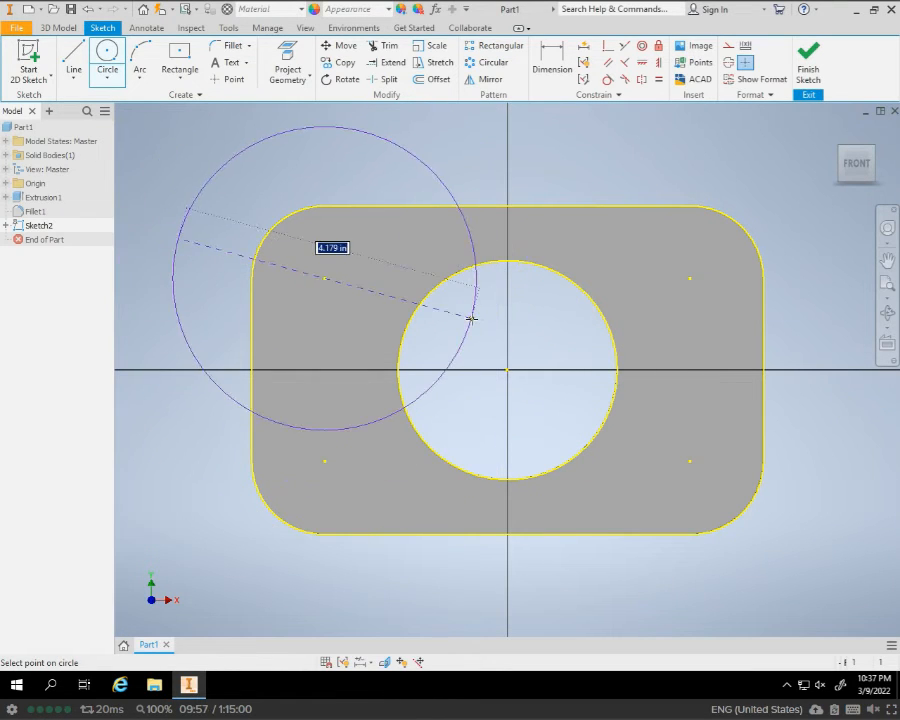
pyautogui.press('BackSpace')
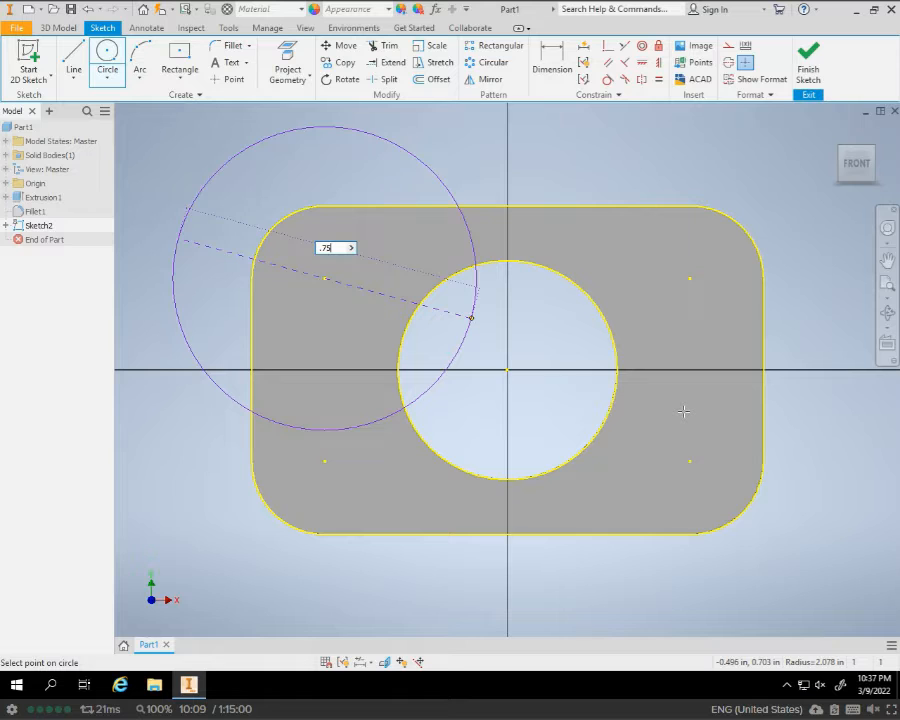
pyautogui.press('Return')
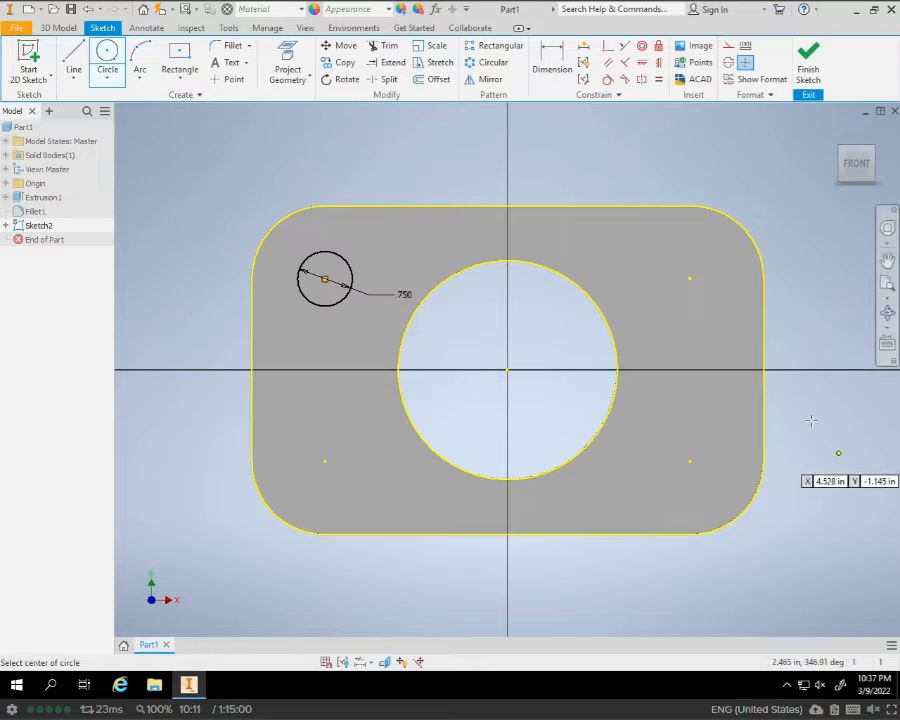
# Draw 0.75 in diameter circles on the other three corner centre points and finish the sketch
pyautogui.click(689, 280)
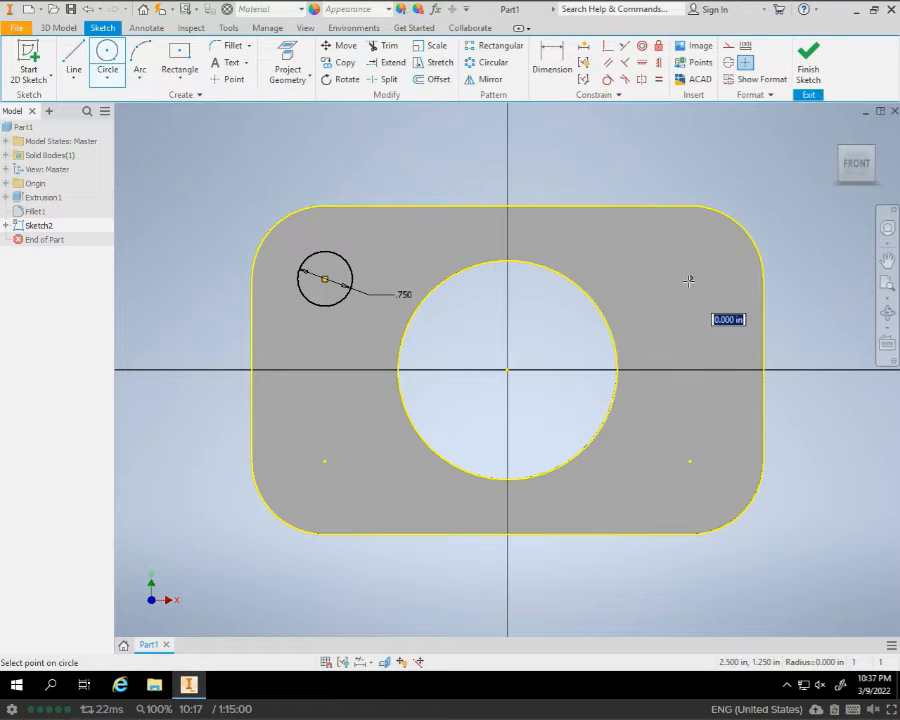
pyautogui.write('.')
pyautogui.press('Return')
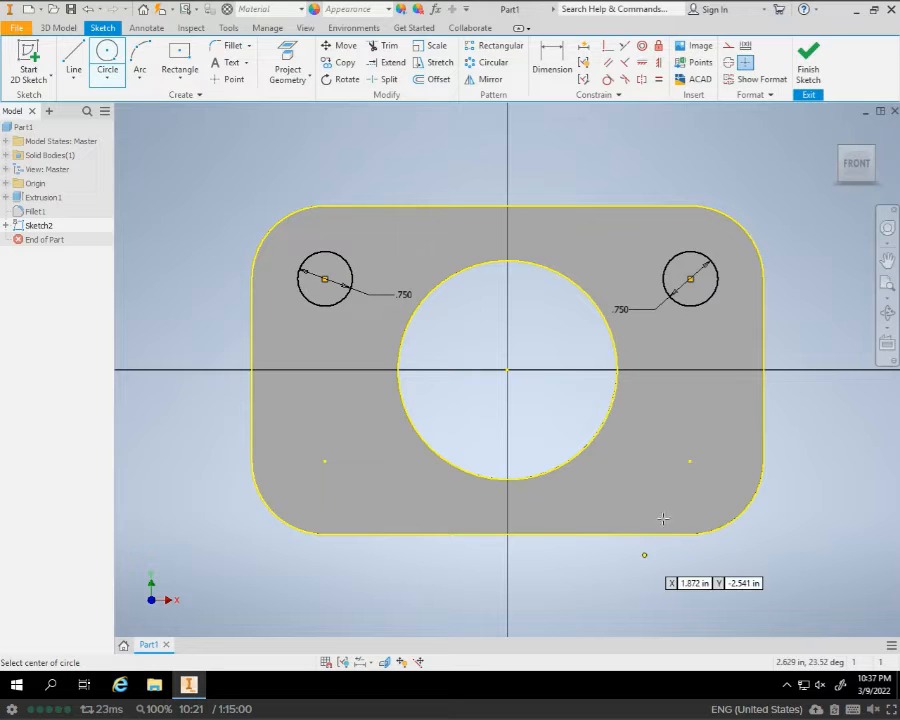
pyautogui.click(689, 461)
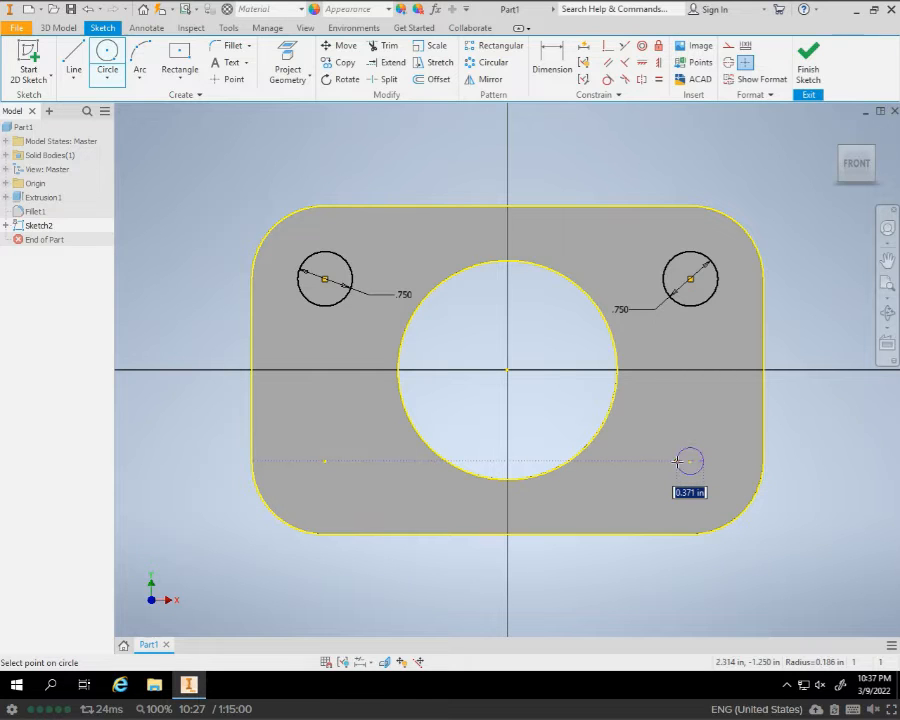
pyautogui.write('.75')
pyautogui.press('Return')
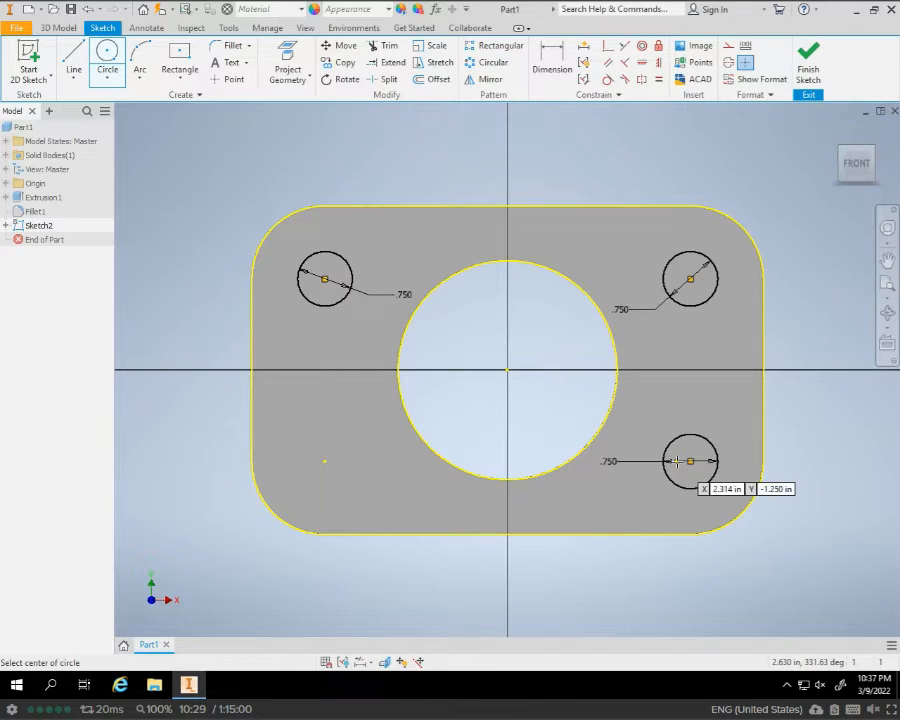
pyautogui.click(325, 461)
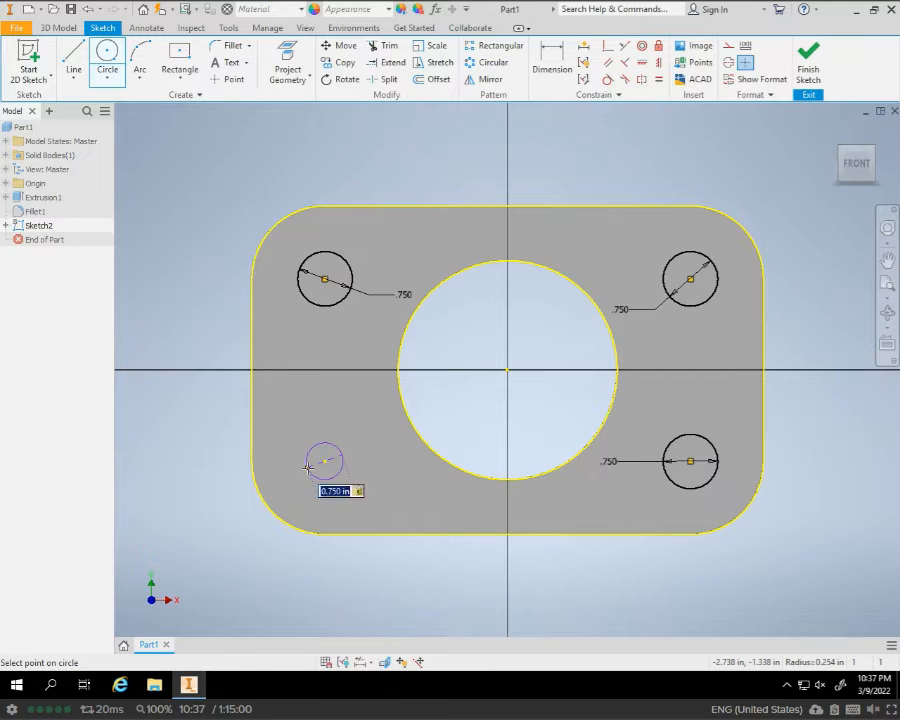
pyautogui.press('Return')
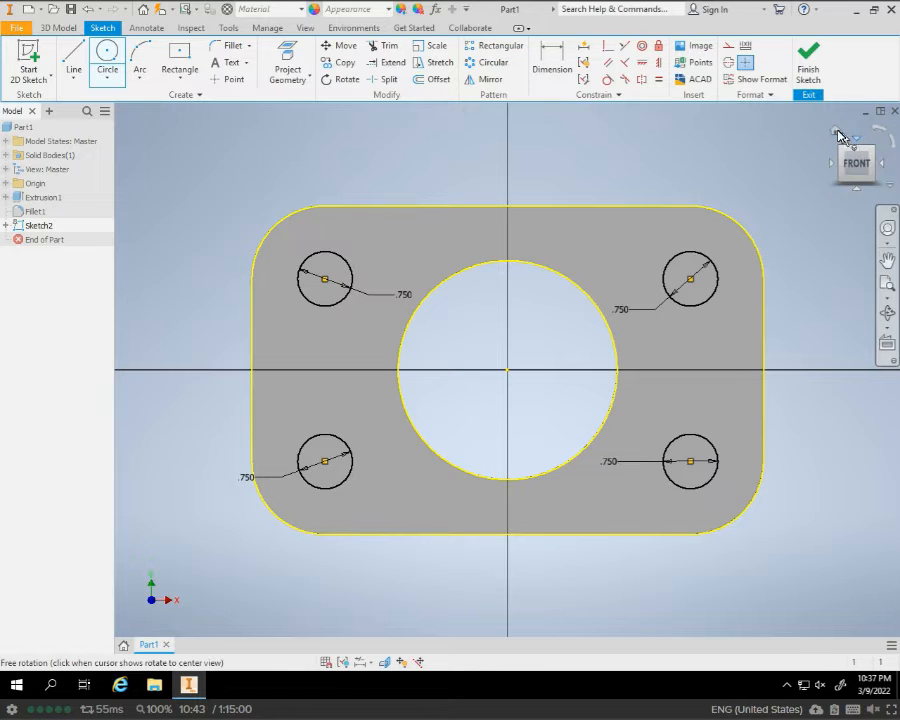
pyautogui.click(838, 135)
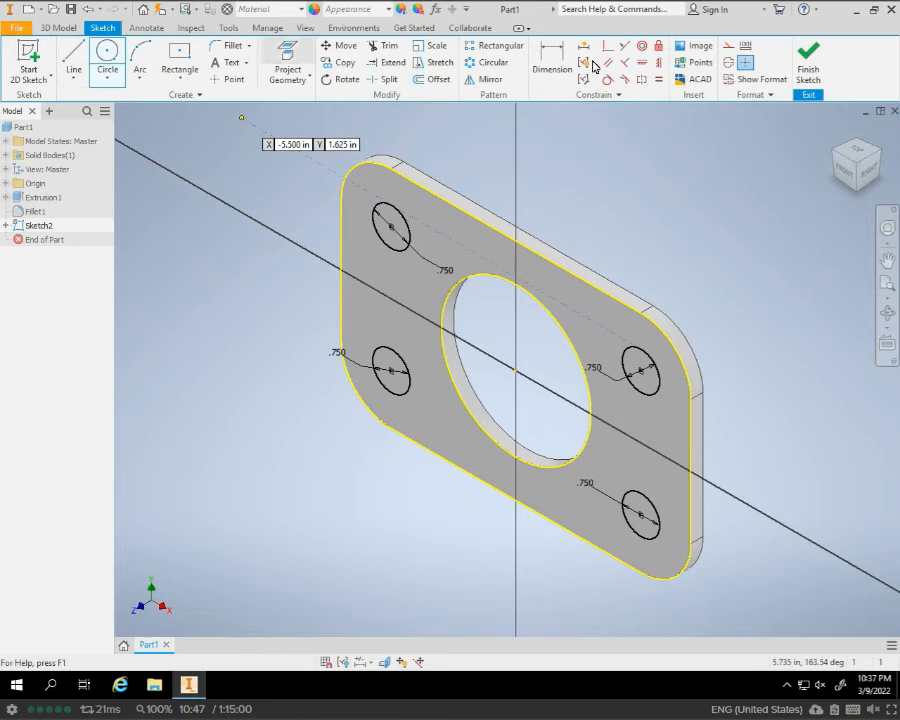
pyautogui.click(808, 62)
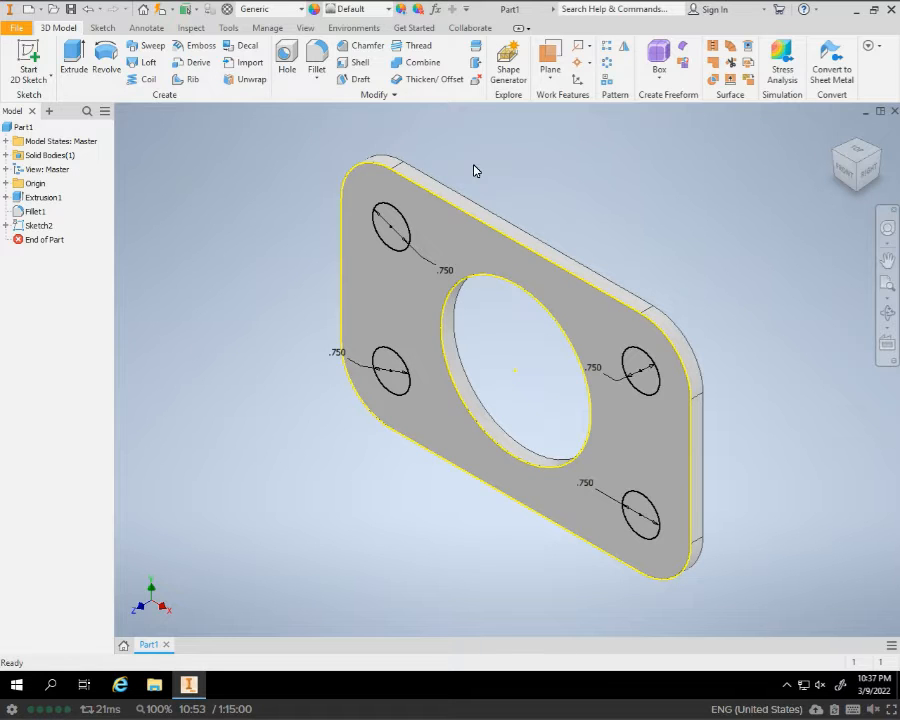
# Extrude the four corner circles 0.25 in into the plate as a cut
pyautogui.click(76, 55)
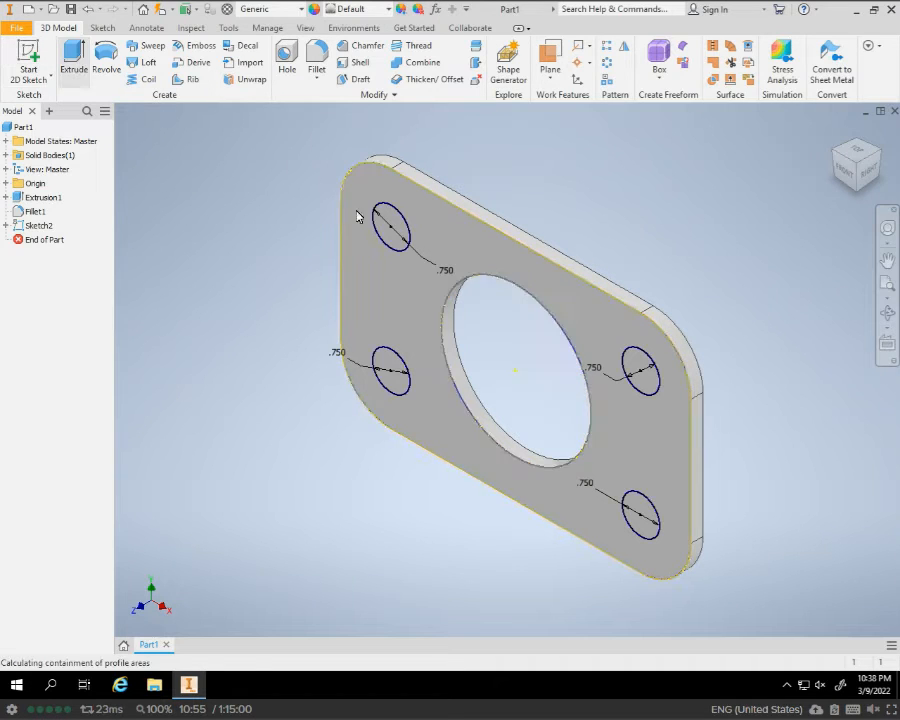
pyautogui.click(402, 225)
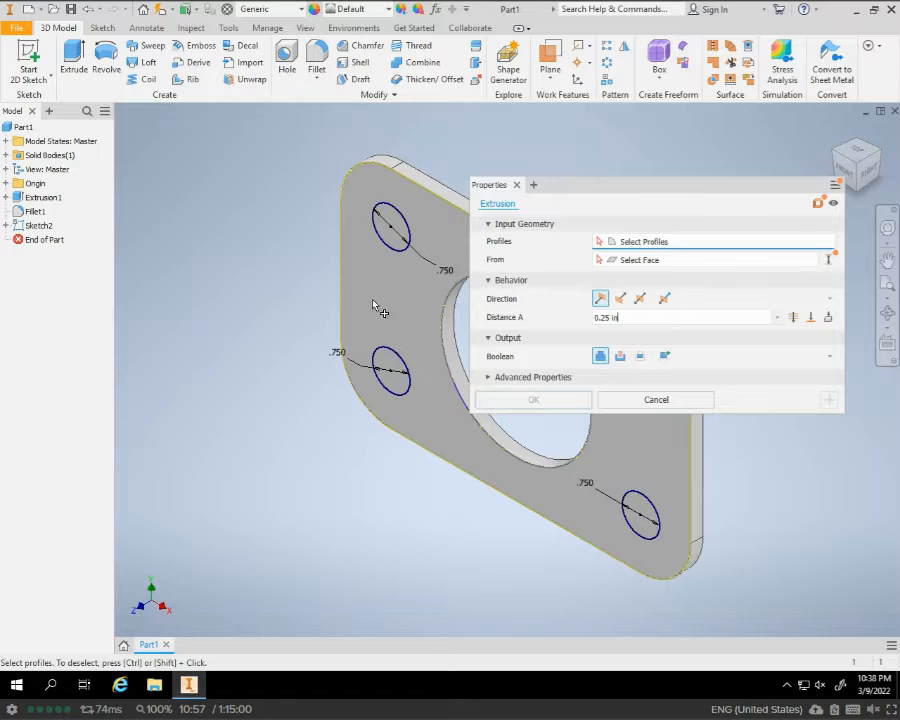
pyautogui.click(387, 363)
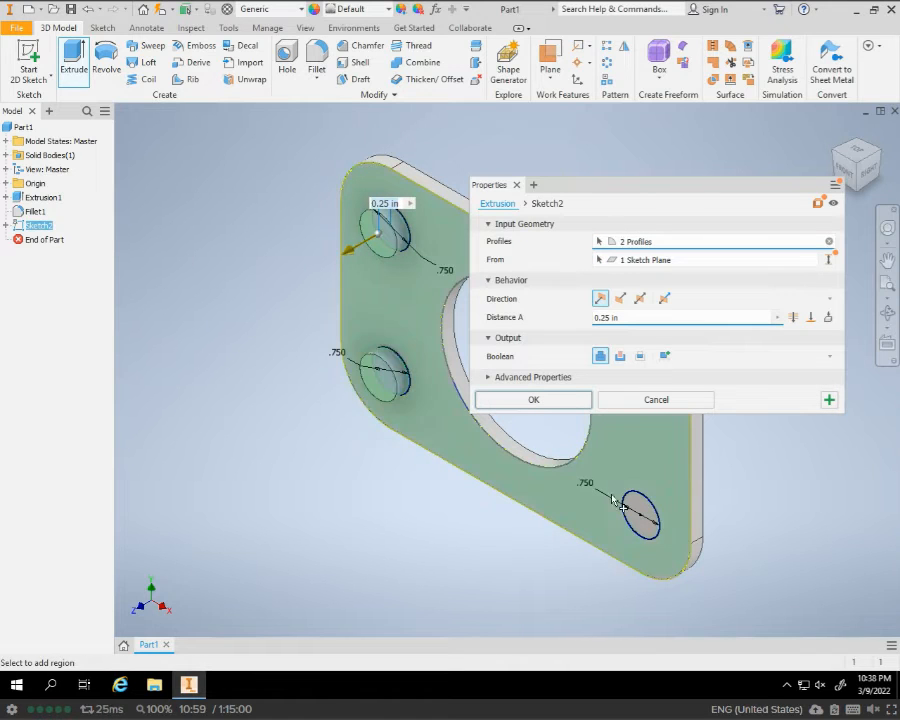
pyautogui.click(645, 515)
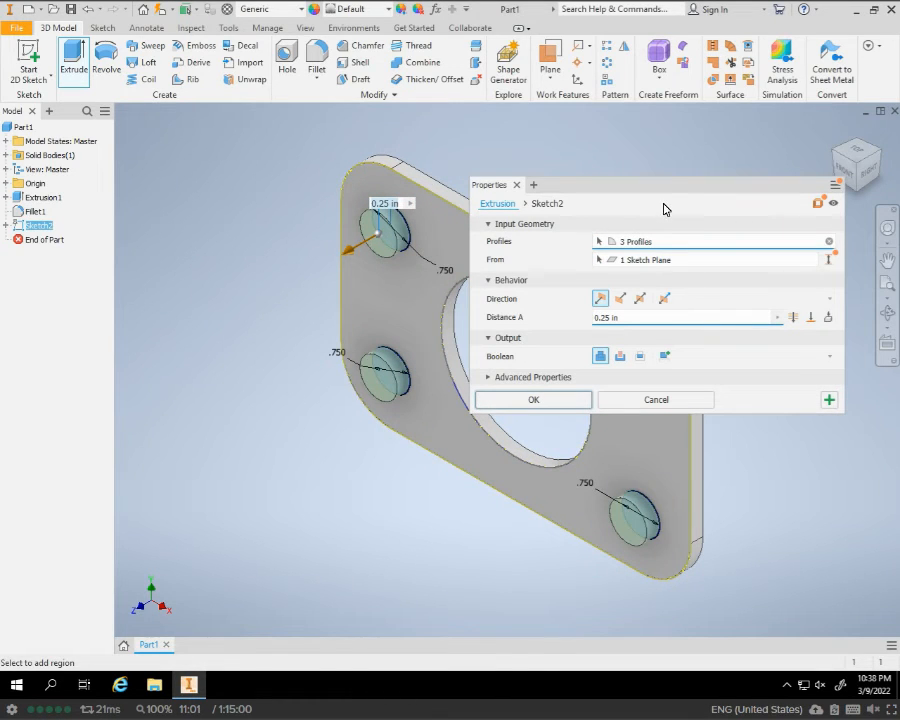
pyautogui.moveTo(663, 190); pyautogui.dragTo(246, 164)
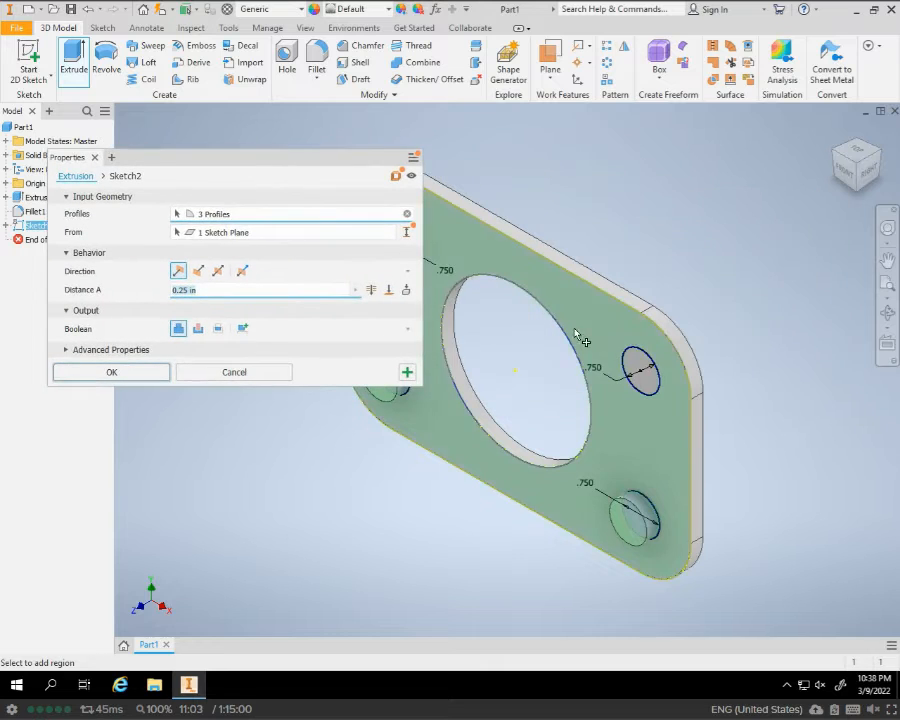
pyautogui.click(640, 366)
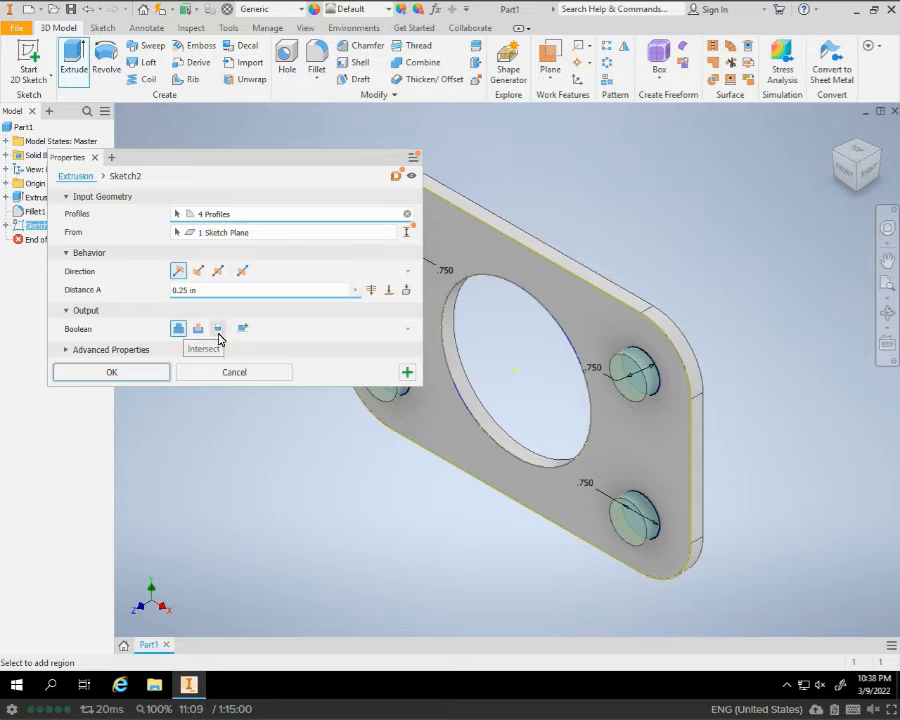
pyautogui.click(198, 329)
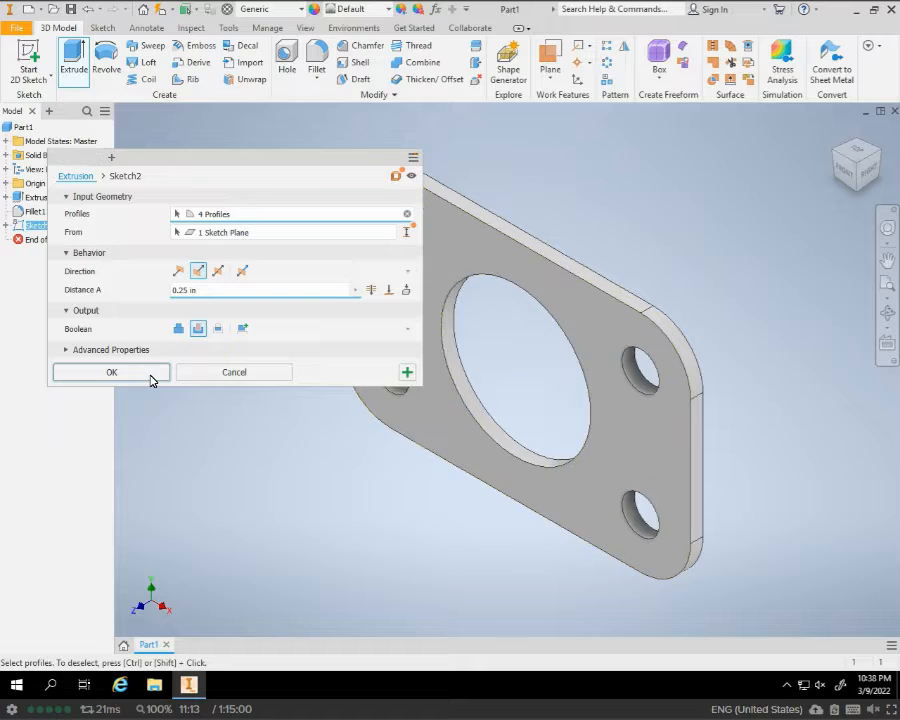
pyautogui.click(152, 377)
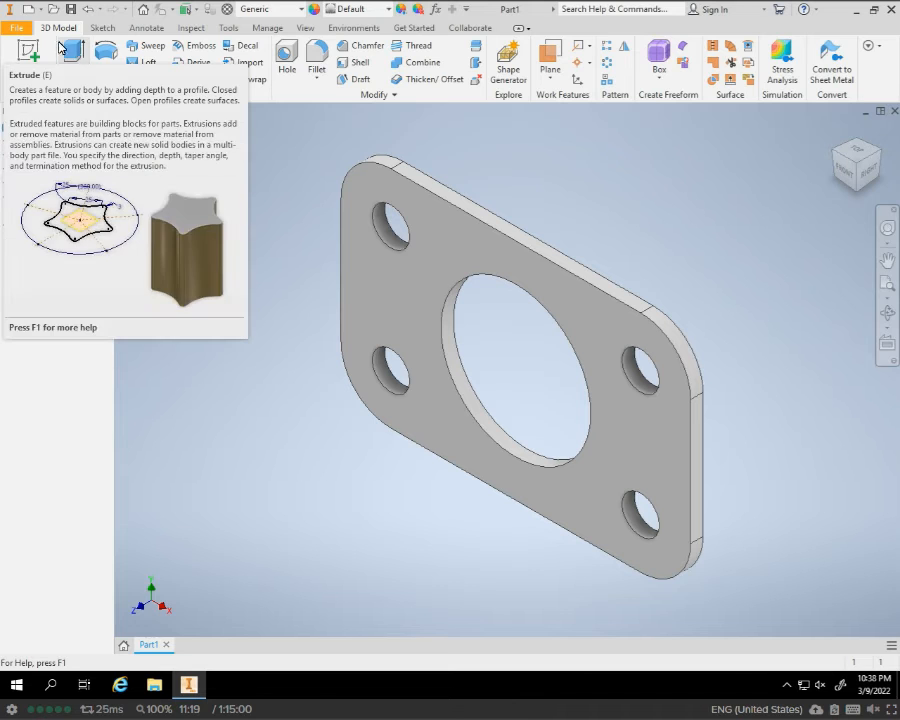
# Create a new sketch on the plate's front face and project the face's outline and all its holes into it
pyautogui.press('s')
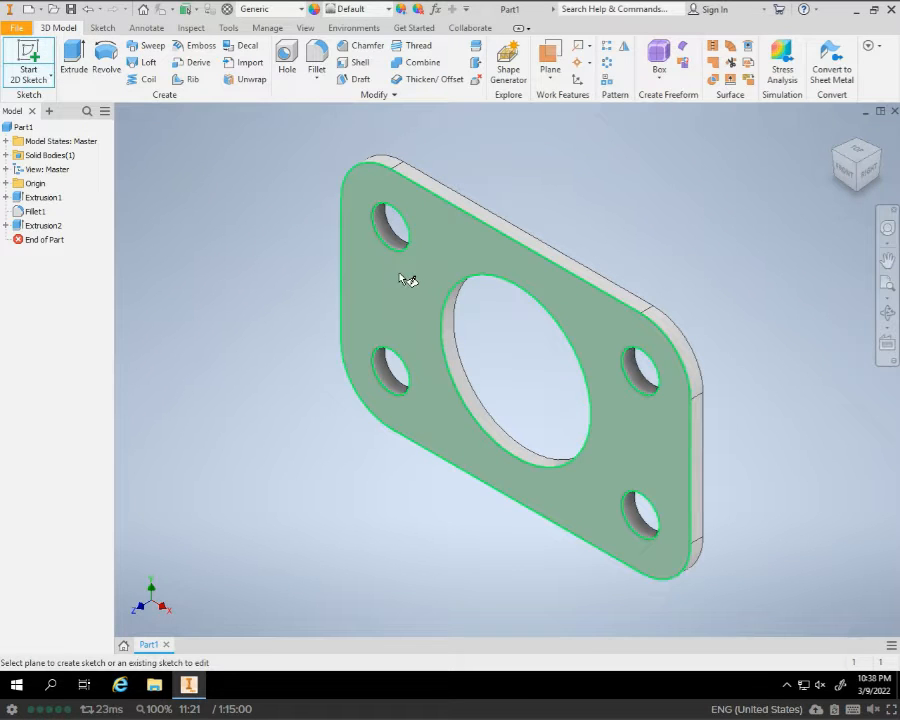
pyautogui.click(400, 276)
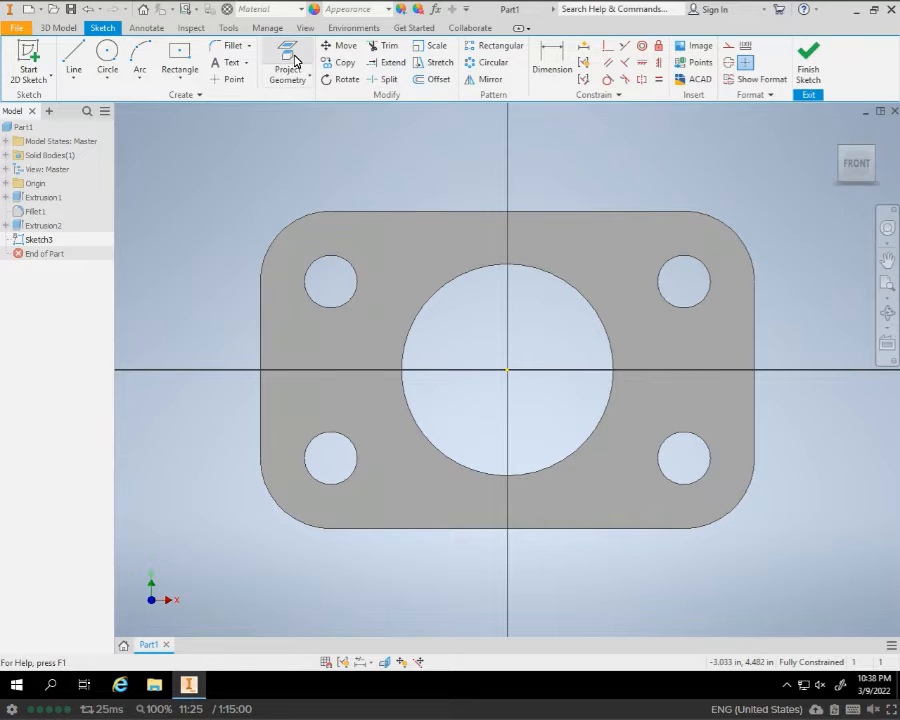
pyautogui.click(288, 62)
pyautogui.click(475, 365)
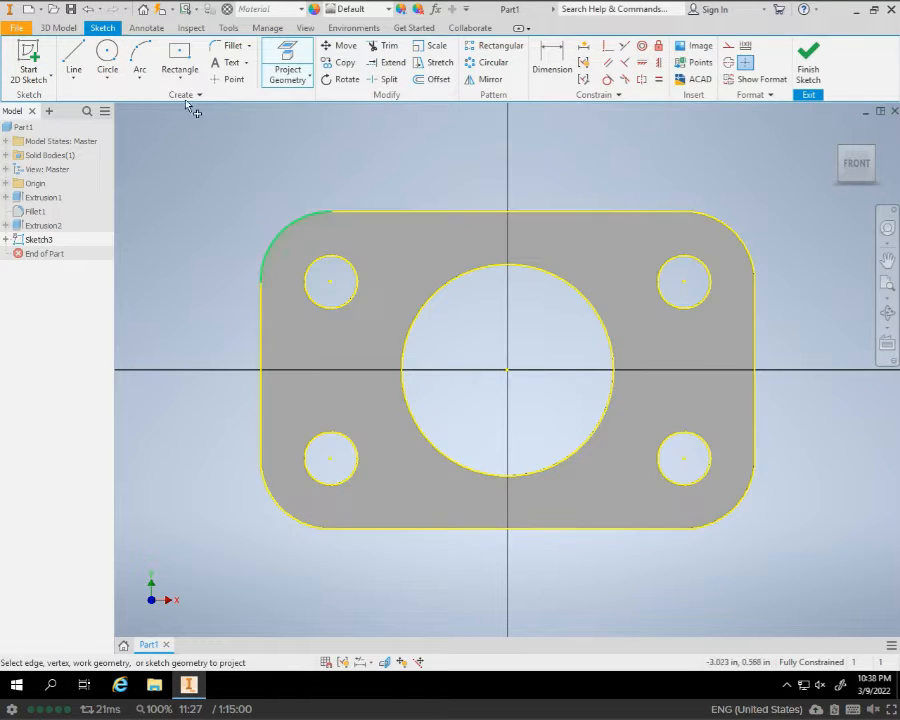
# Draw two 0.75 in diameter circles on the horizontal centre axis, one between the left pair of holes and one between the right pair
pyautogui.click(108, 52)
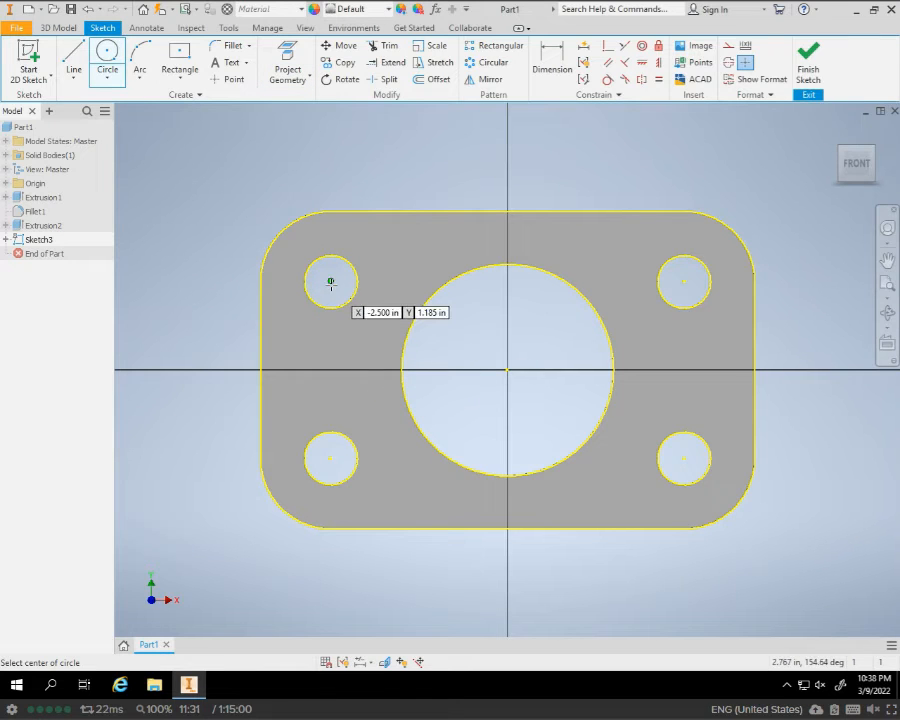
pyautogui.click(331, 369)
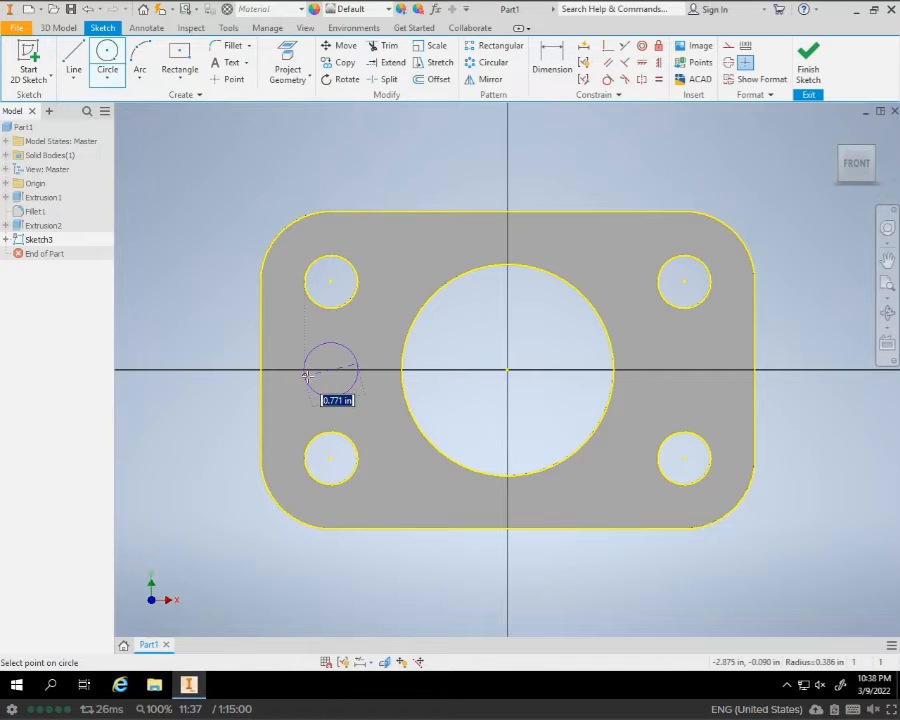
pyautogui.write('.75')
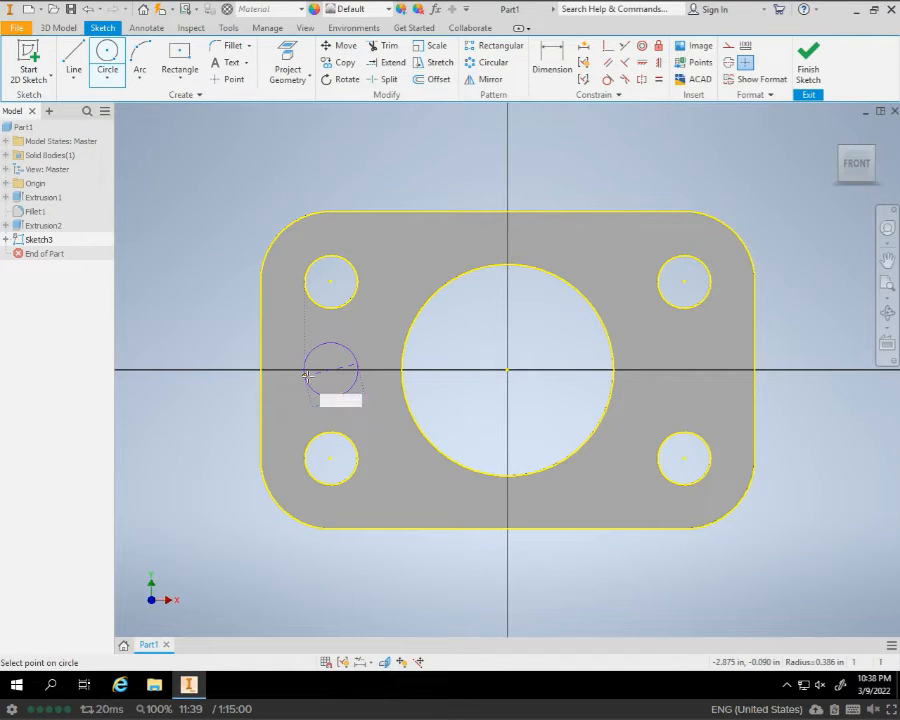
pyautogui.press('Return')
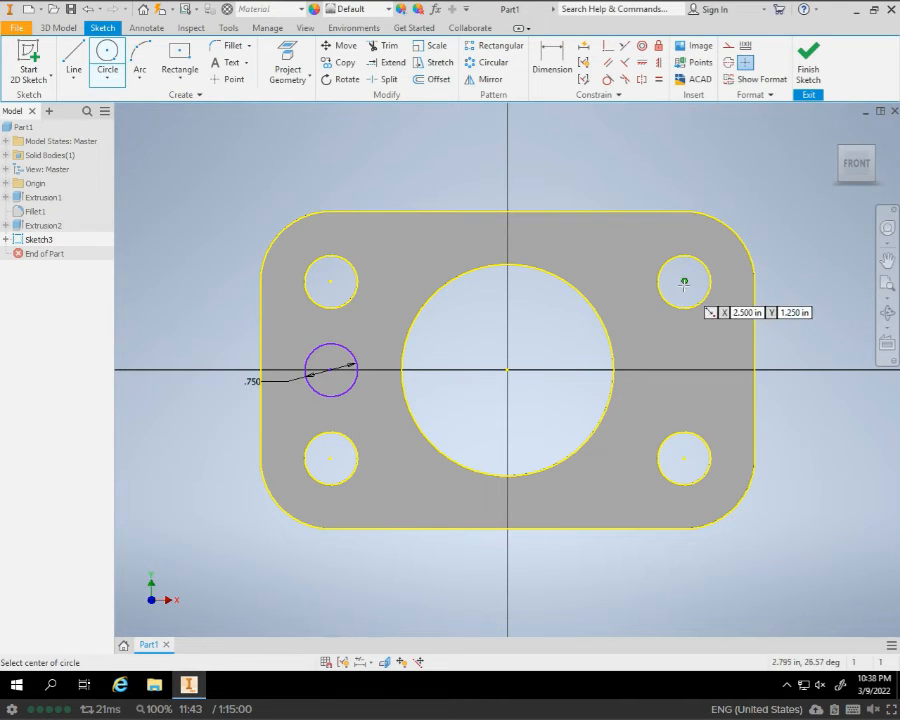
pyautogui.click(690, 370)
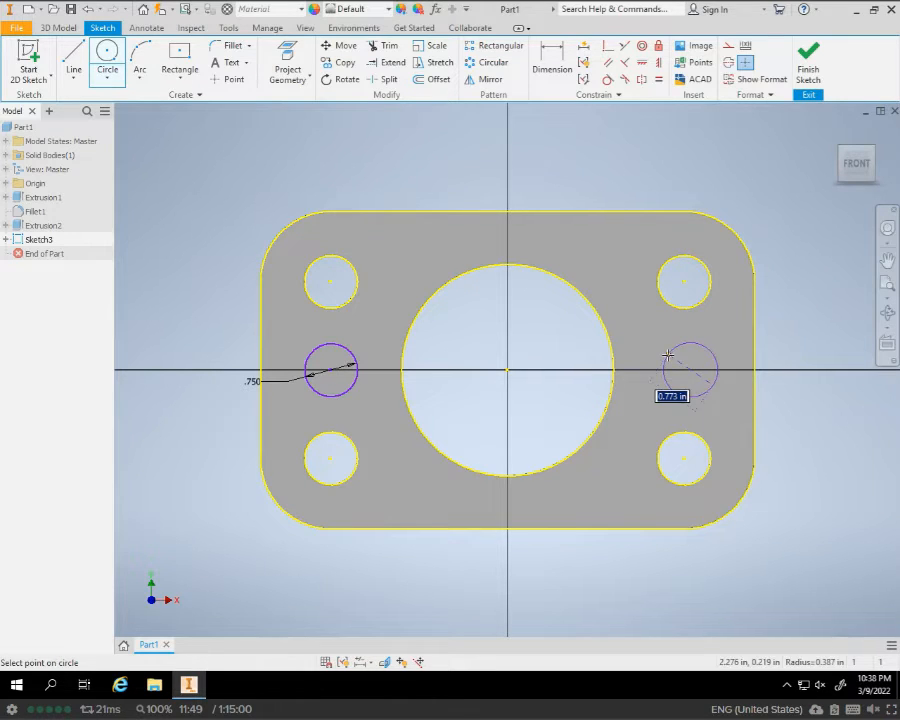
pyautogui.write('.75')
pyautogui.press('Return')
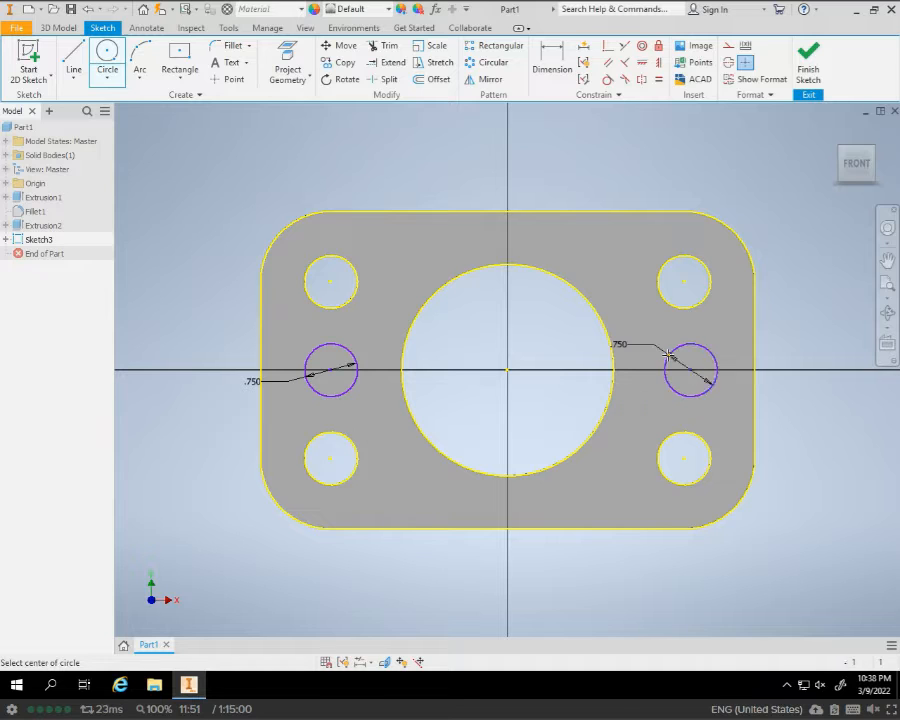
pyautogui.click(195, 58)
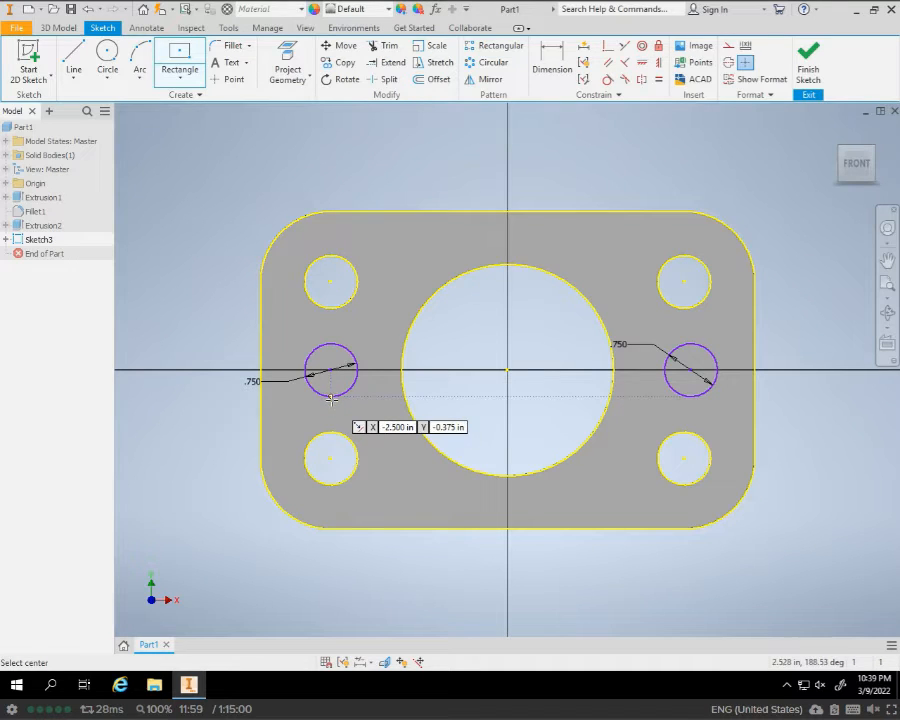
pyautogui.click(331, 398)
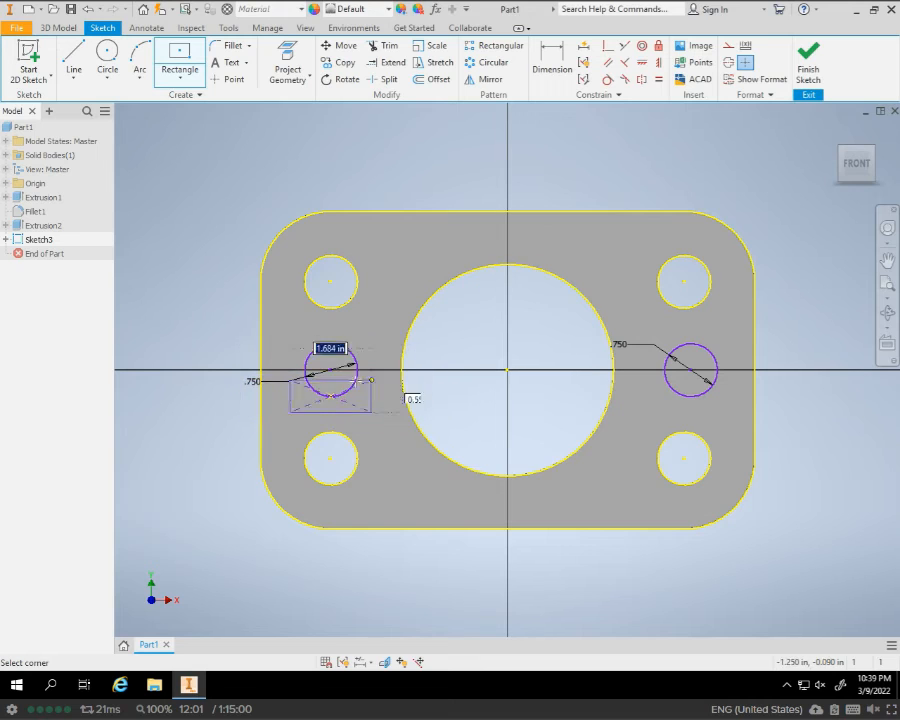
pyautogui.press('Escape')
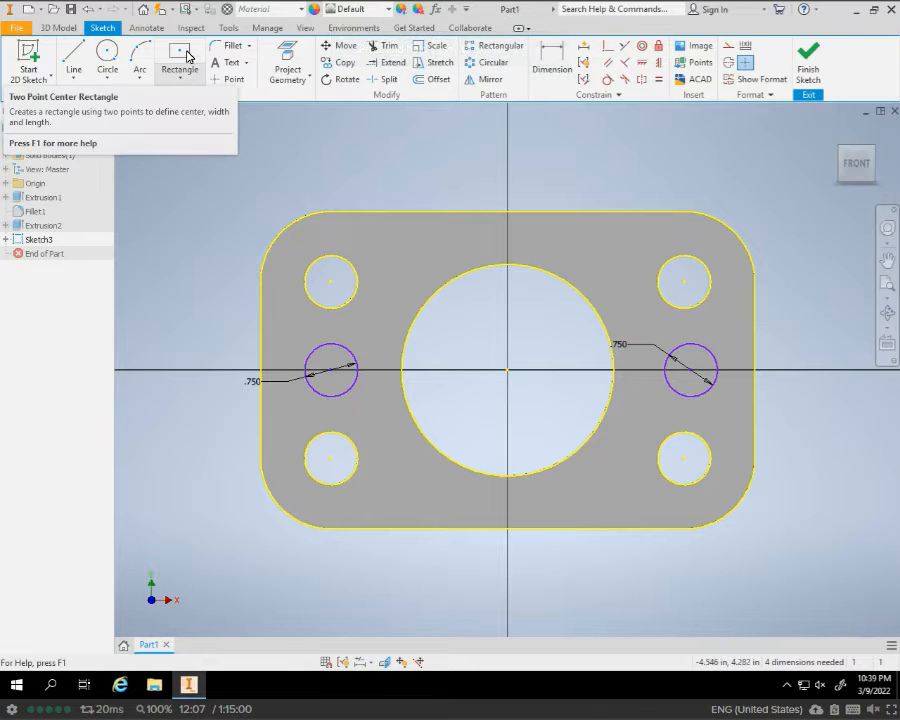
# Draw a two-point centre rectangle about 5.19 by 0.75 in from the plate's centre to the top of the right-hand side circle
pyautogui.click(188, 82)
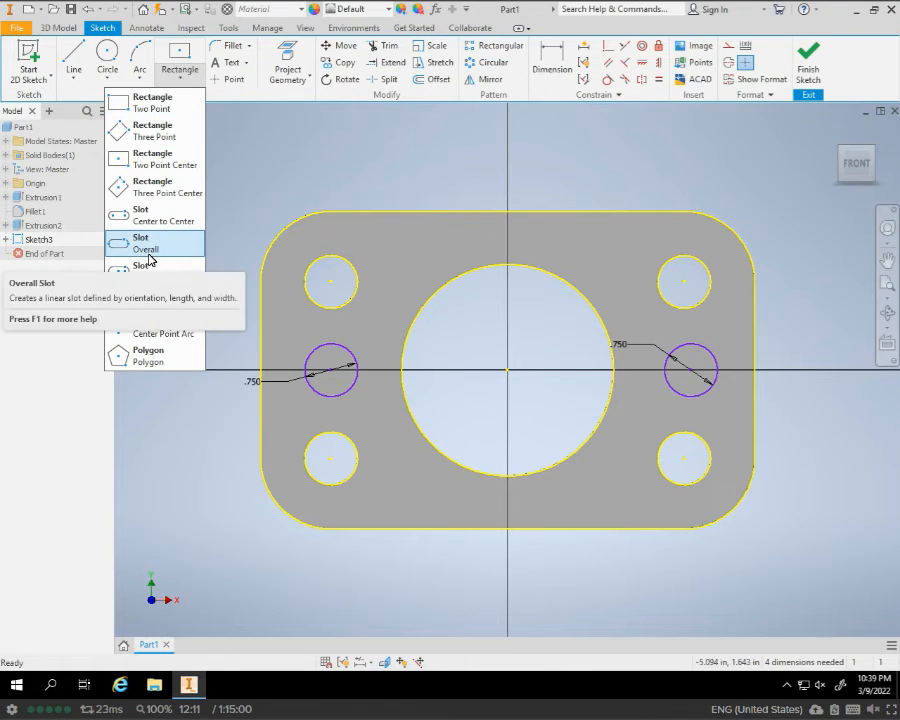
pyautogui.click(155, 105)
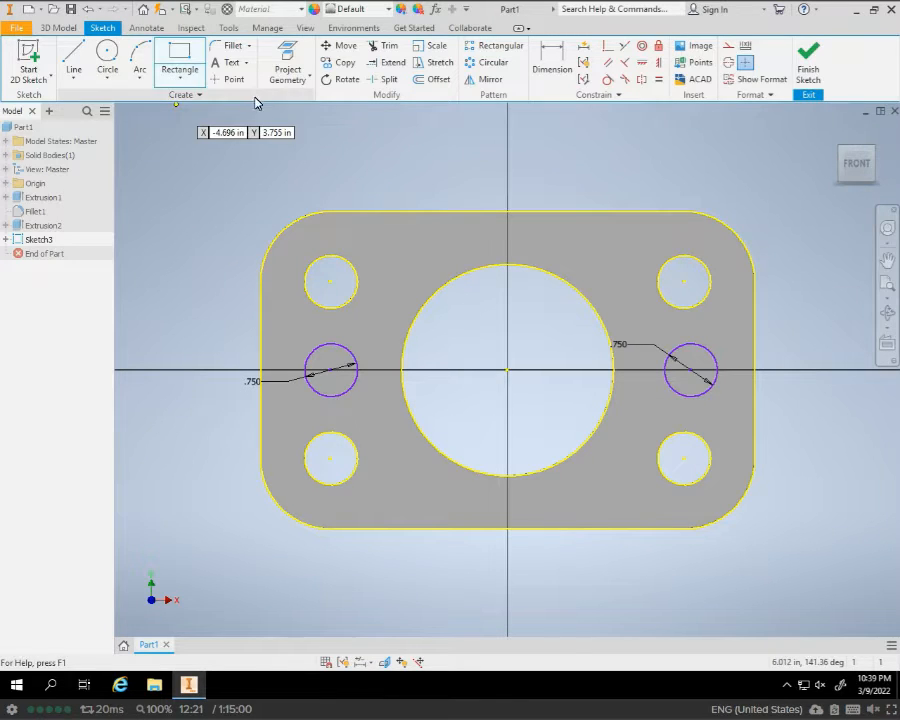
pyautogui.click(193, 76)
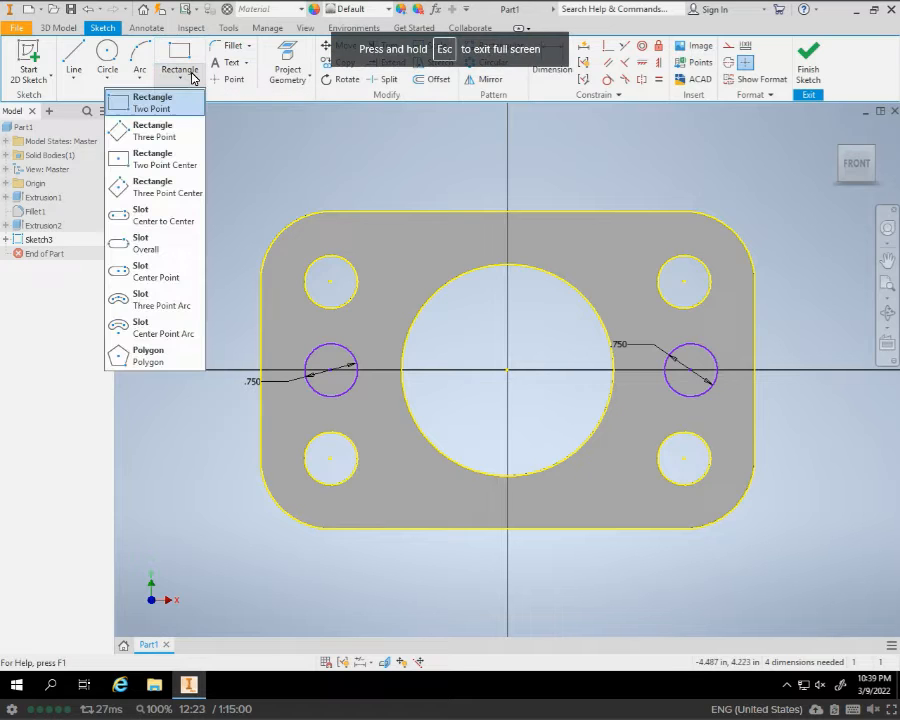
pyautogui.click(160, 166)
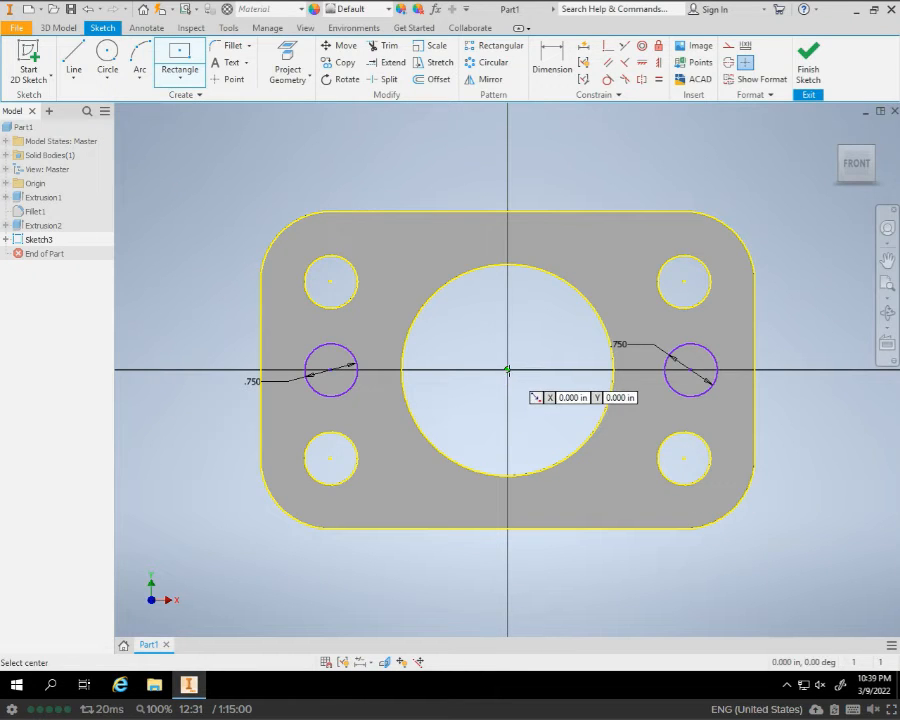
pyautogui.click(508, 370)
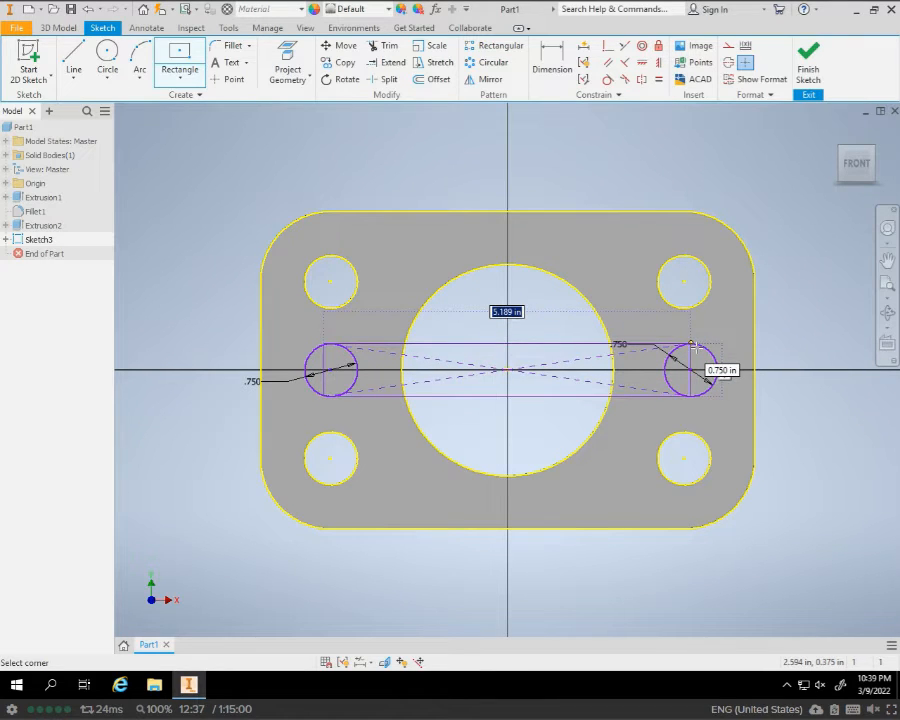
pyautogui.scroll(-5, 695, 347)
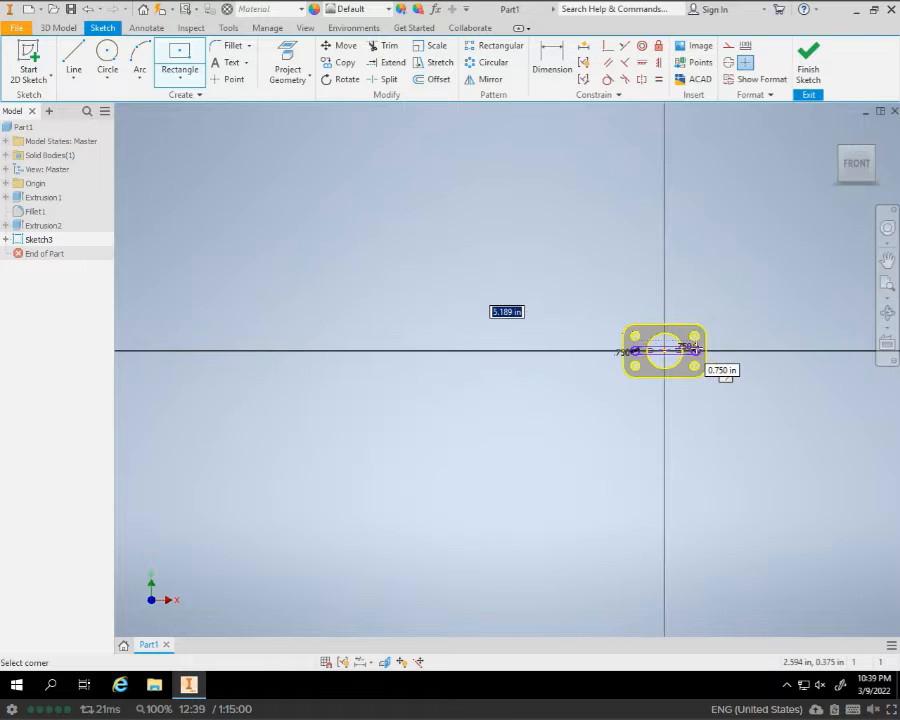
pyautogui.scroll(8, 695, 347)
pyautogui.scroll(5, 695, 347)
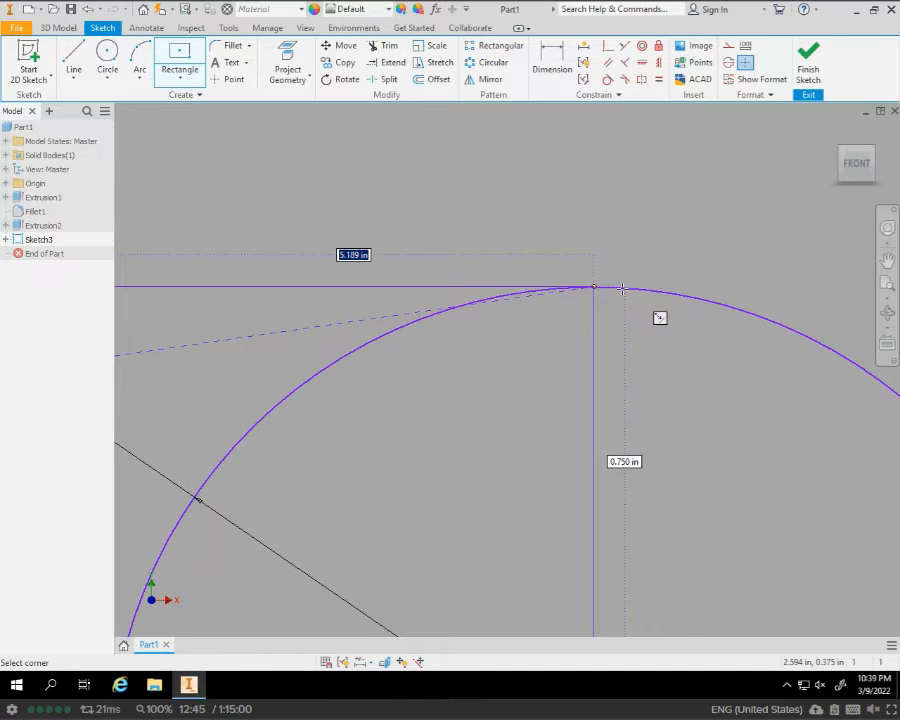
pyautogui.press('Escape')
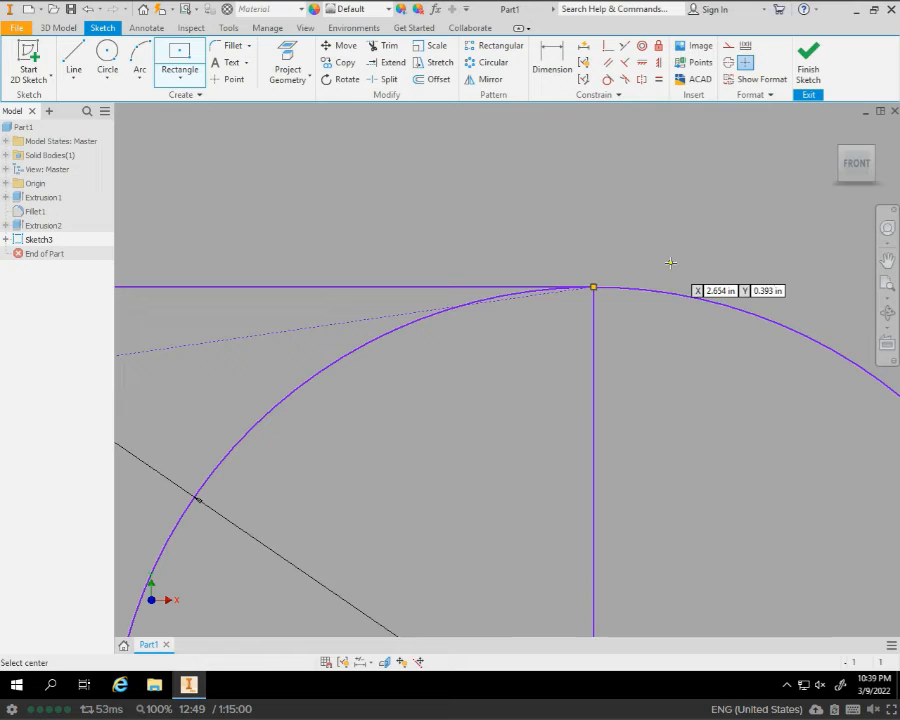
pyautogui.scroll(-5, 670, 262)
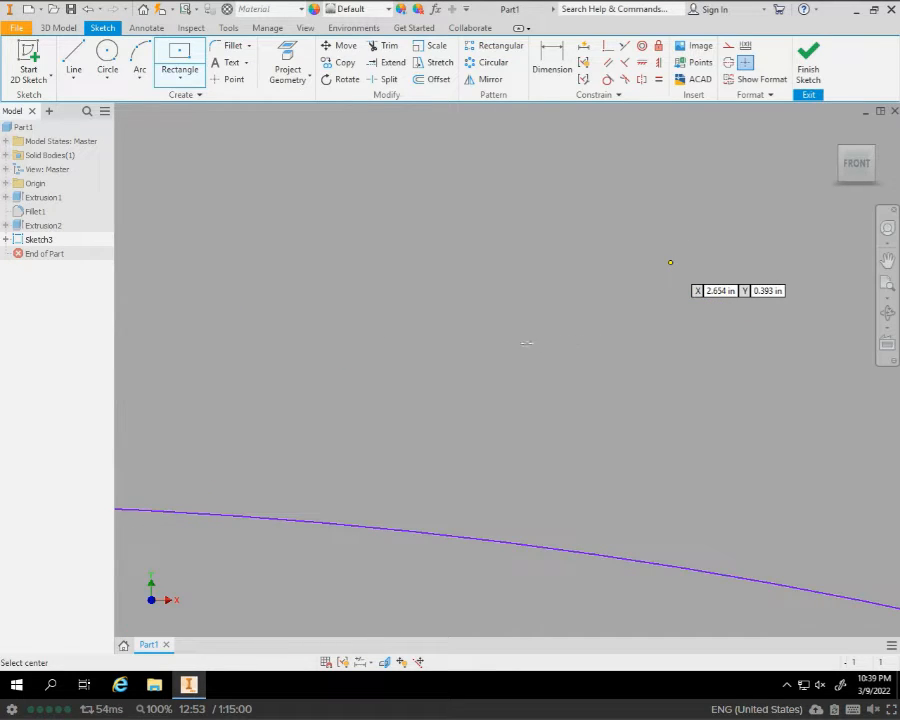
pyautogui.scroll(-3, 522, 355)
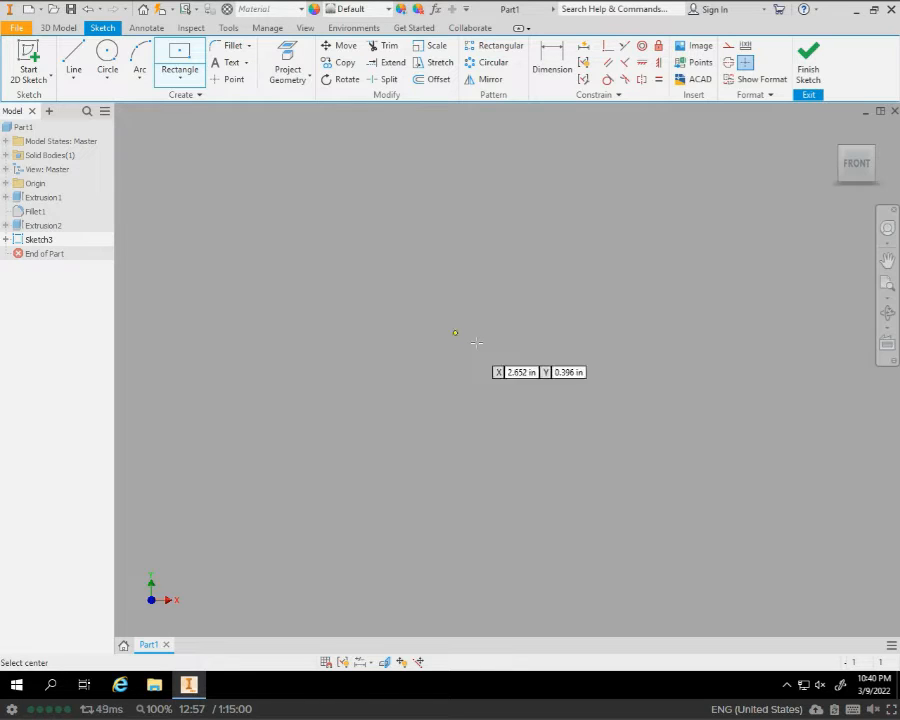
pyautogui.scroll(8, 476, 343)
pyautogui.press('Escape')
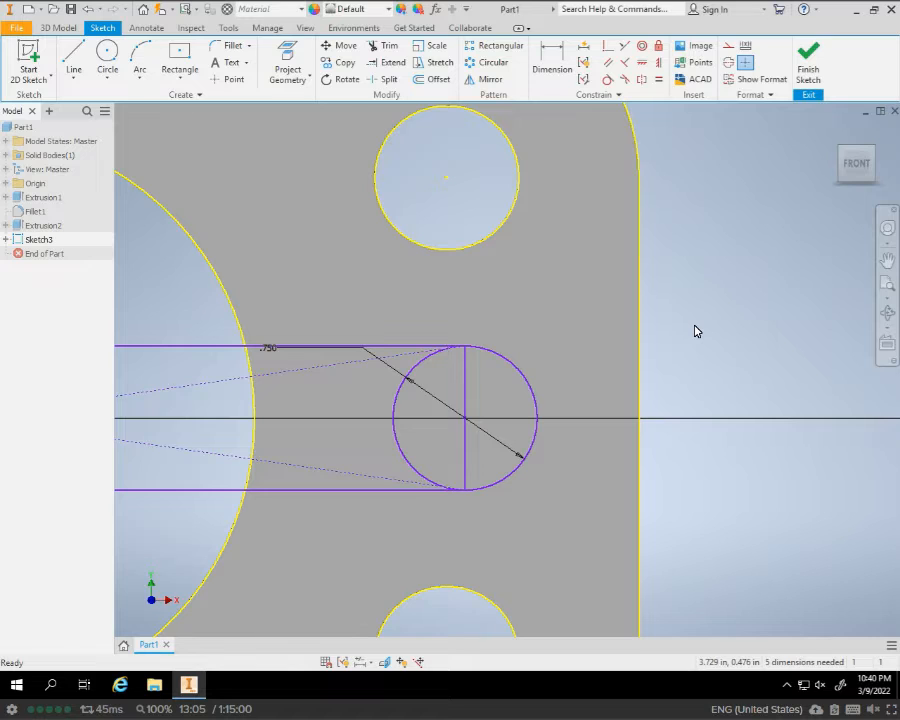
# Finish the sketch containing the two side circles and the rectangle joining them
pyautogui.scroll(5, 697, 331)
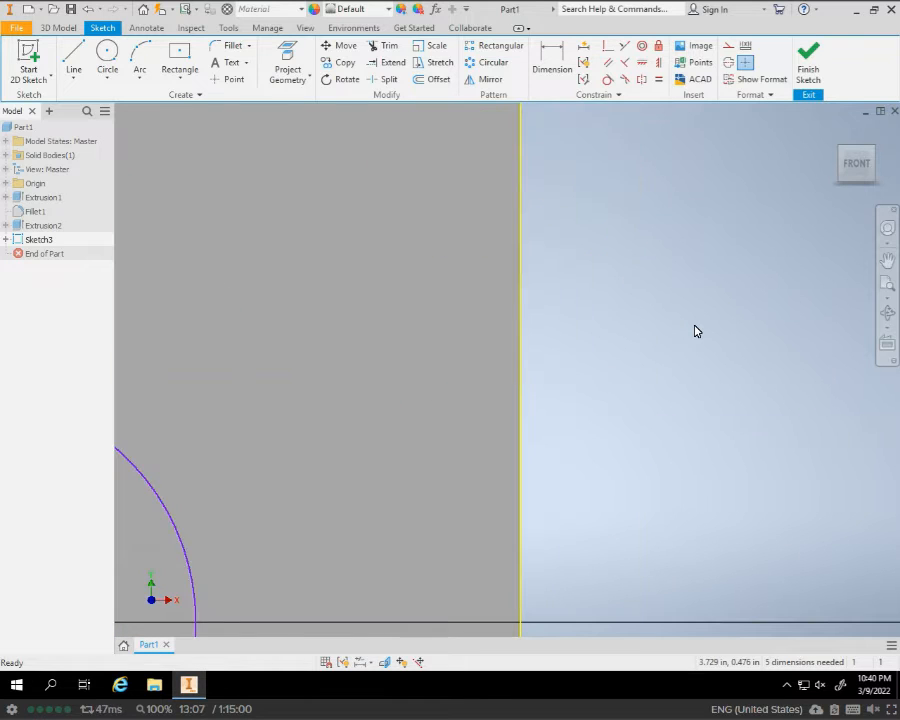
pyautogui.scroll(2, 697, 331)
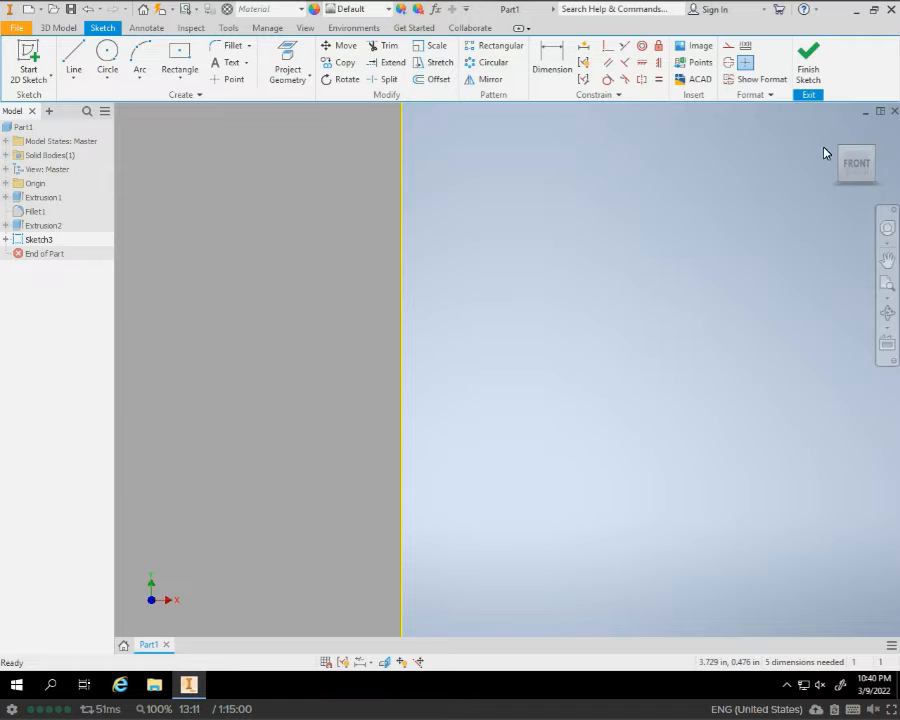
pyautogui.click(848, 157)
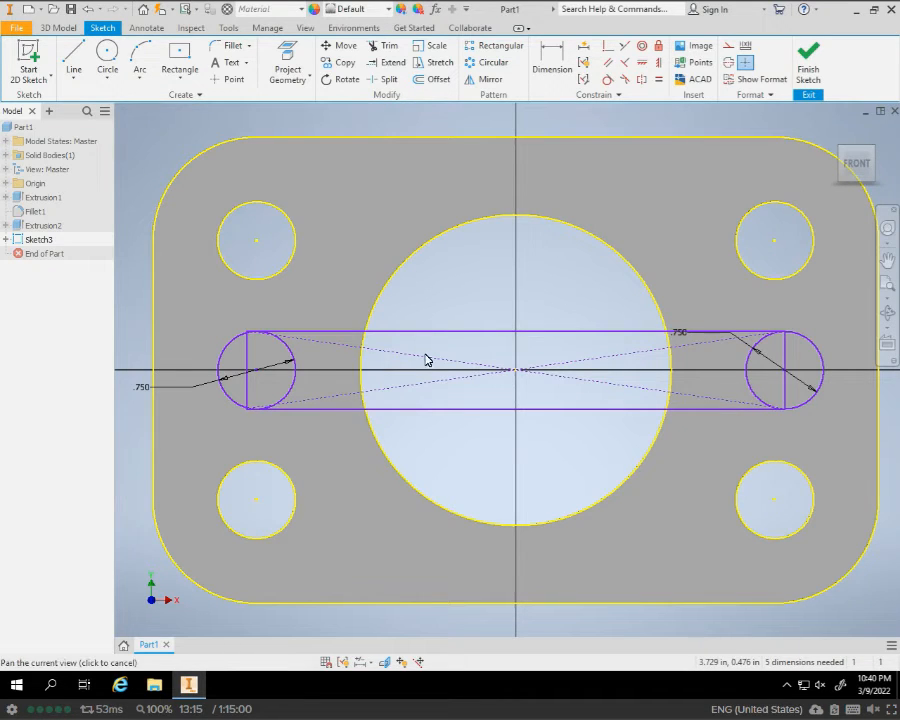
pyautogui.scroll(5, 510, 375)
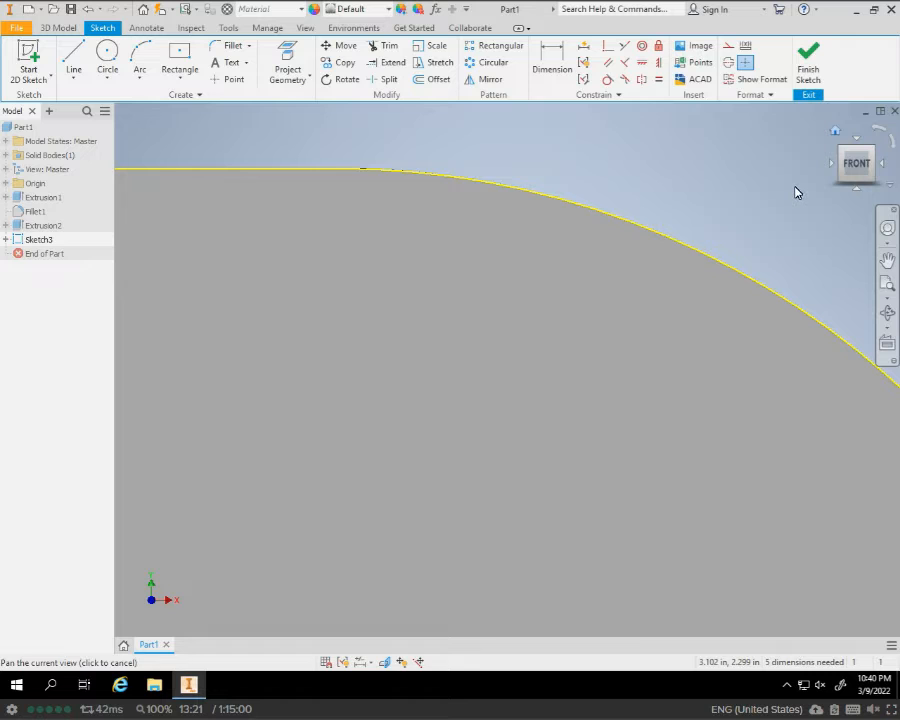
pyautogui.click(835, 131)
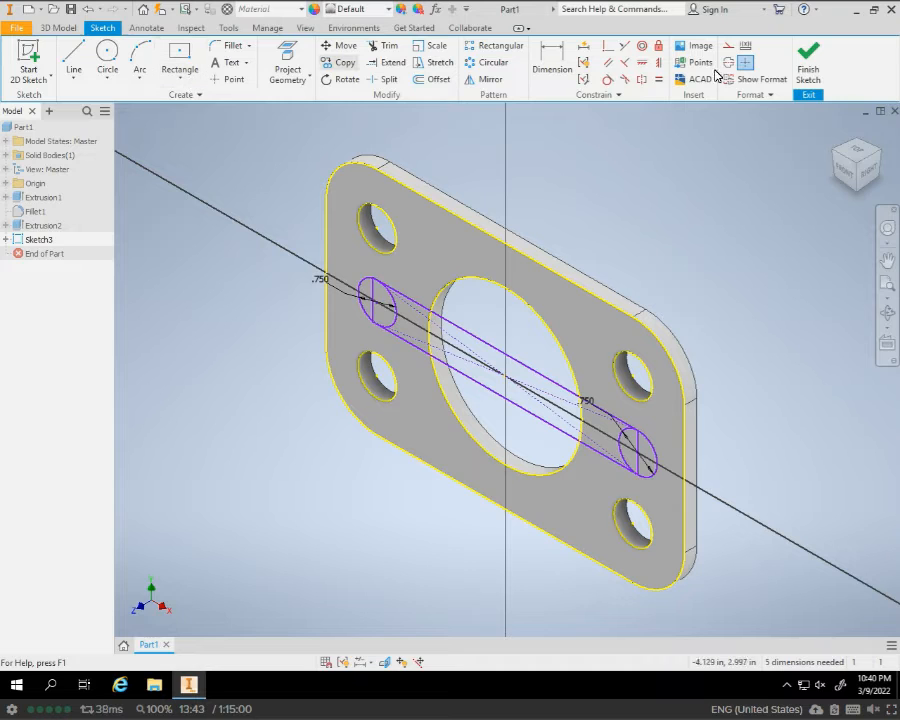
pyautogui.click(808, 55)
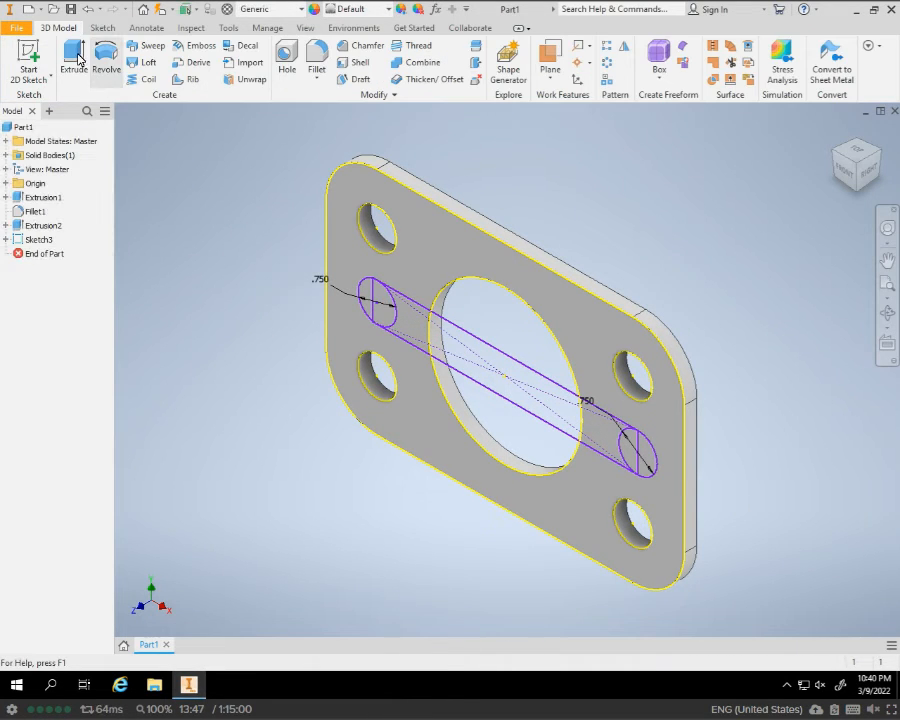
# Extrude all regions of the side circles and connecting rectangle 0.25 in into the plate as a cut
pyautogui.click(78, 58)
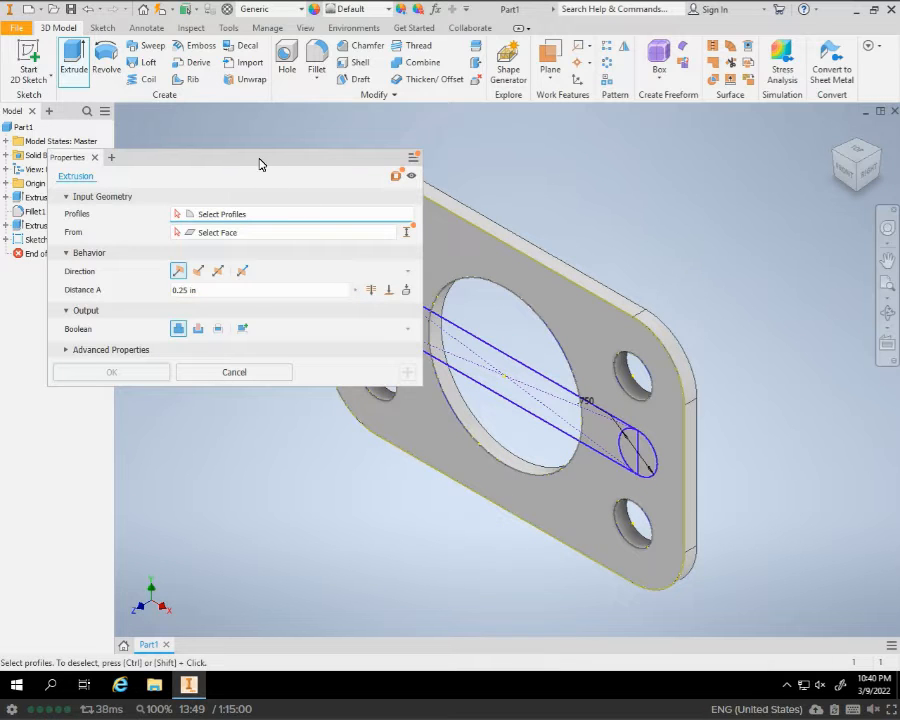
pyautogui.moveTo(251, 163); pyautogui.dragTo(296, 479)
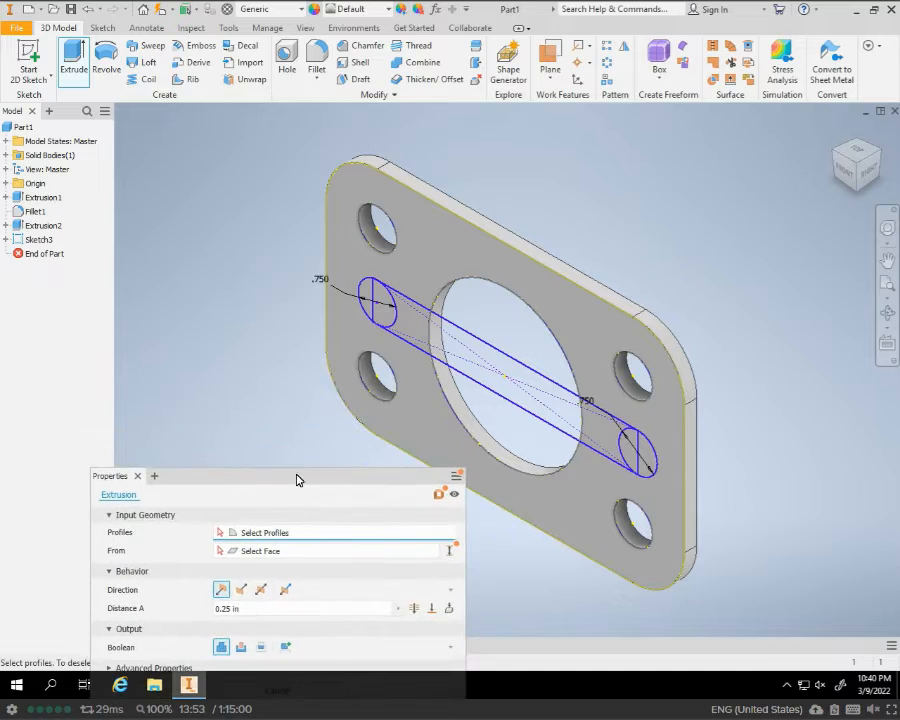
pyautogui.click(373, 300)
pyautogui.click(466, 338)
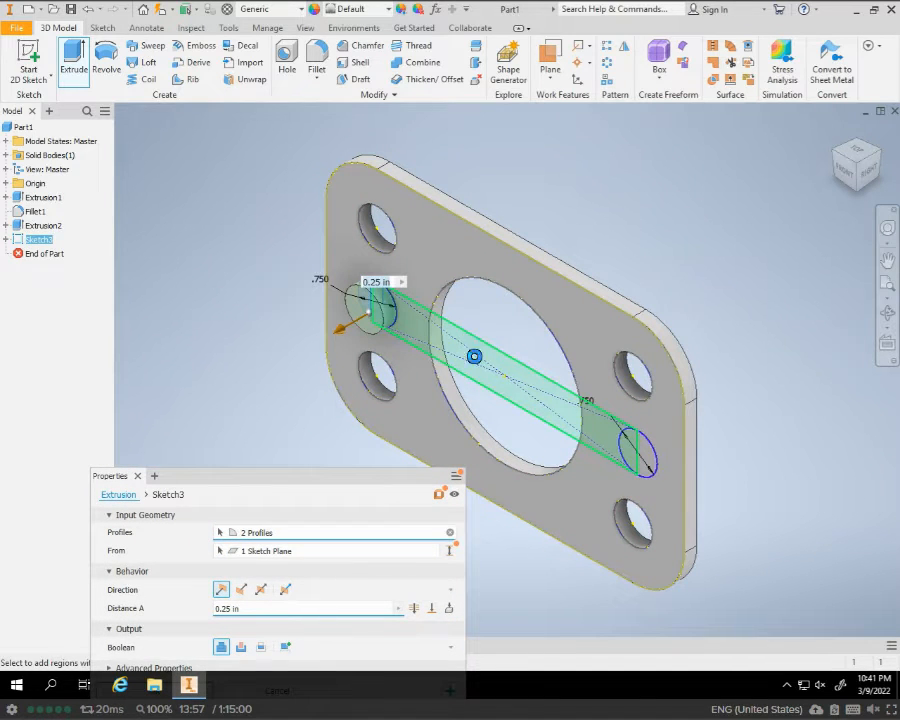
pyautogui.click(678, 432)
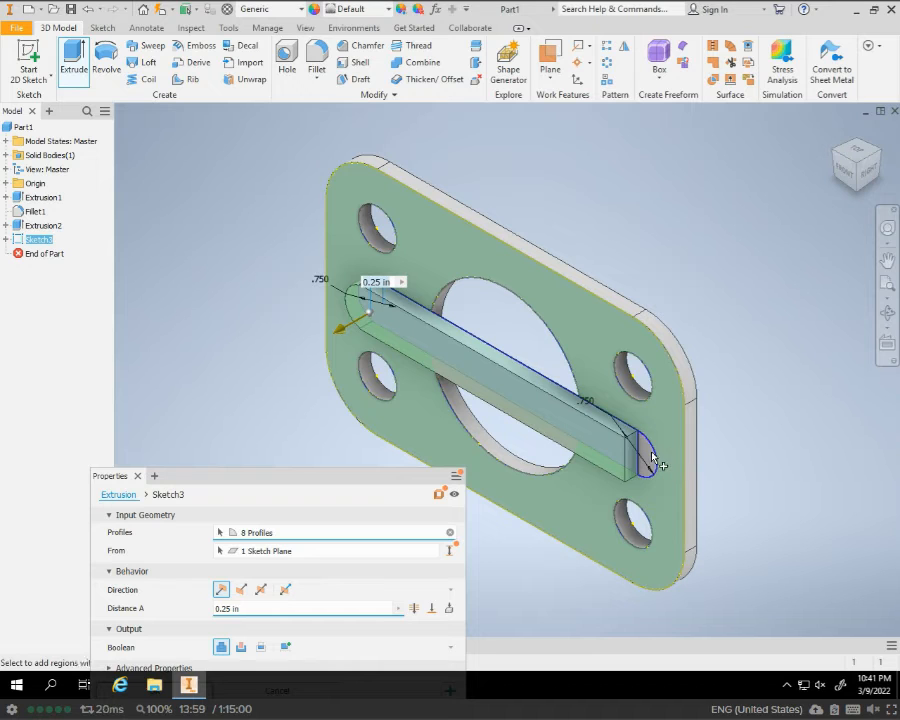
pyautogui.click(649, 458)
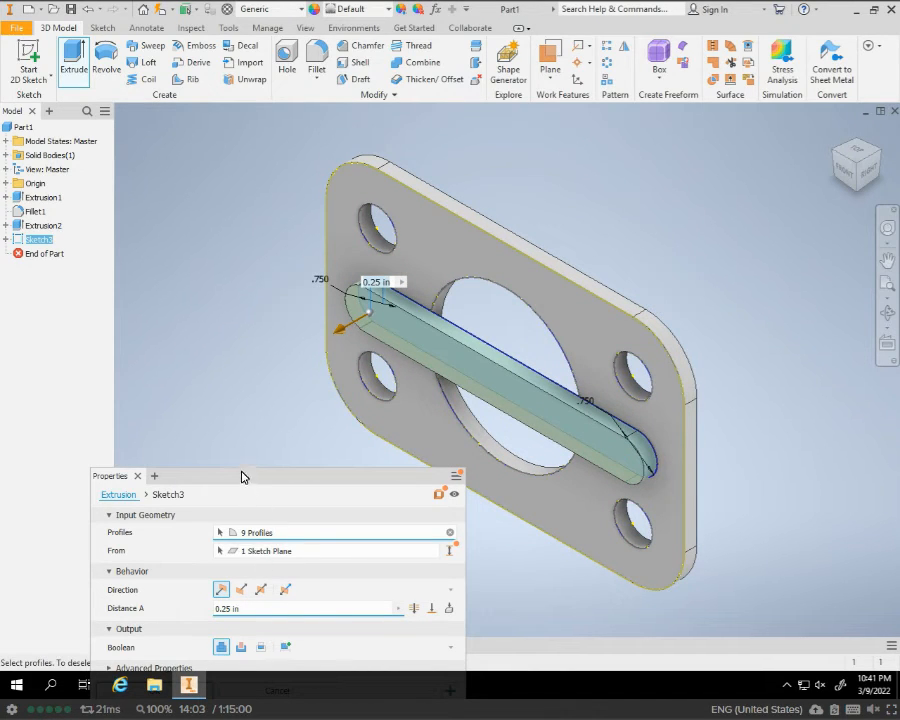
pyautogui.moveTo(242, 477); pyautogui.dragTo(236, 252)
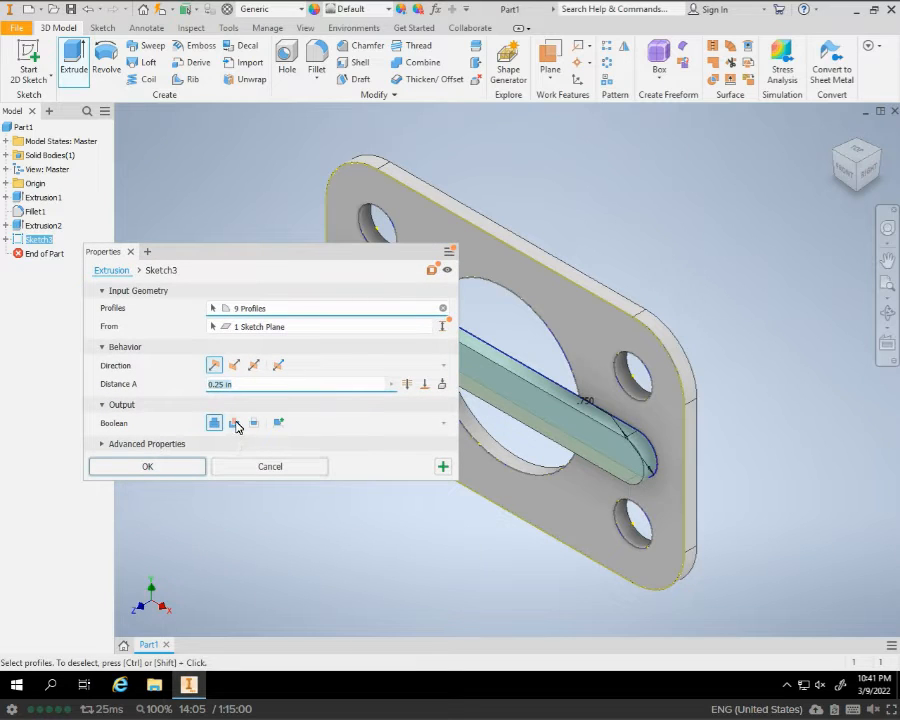
pyautogui.click(234, 424)
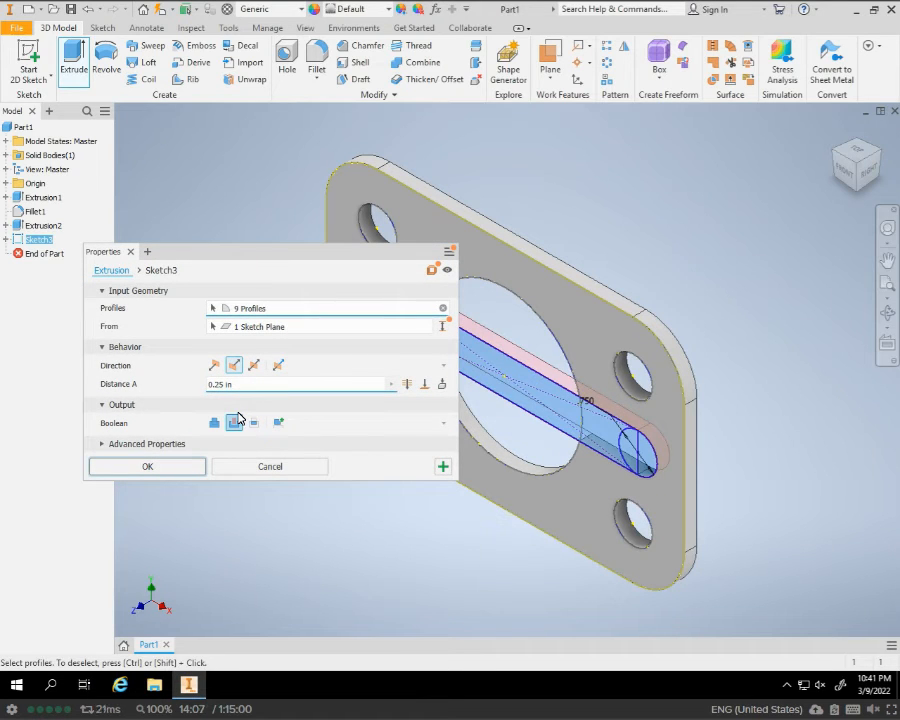
pyautogui.click(147, 465)
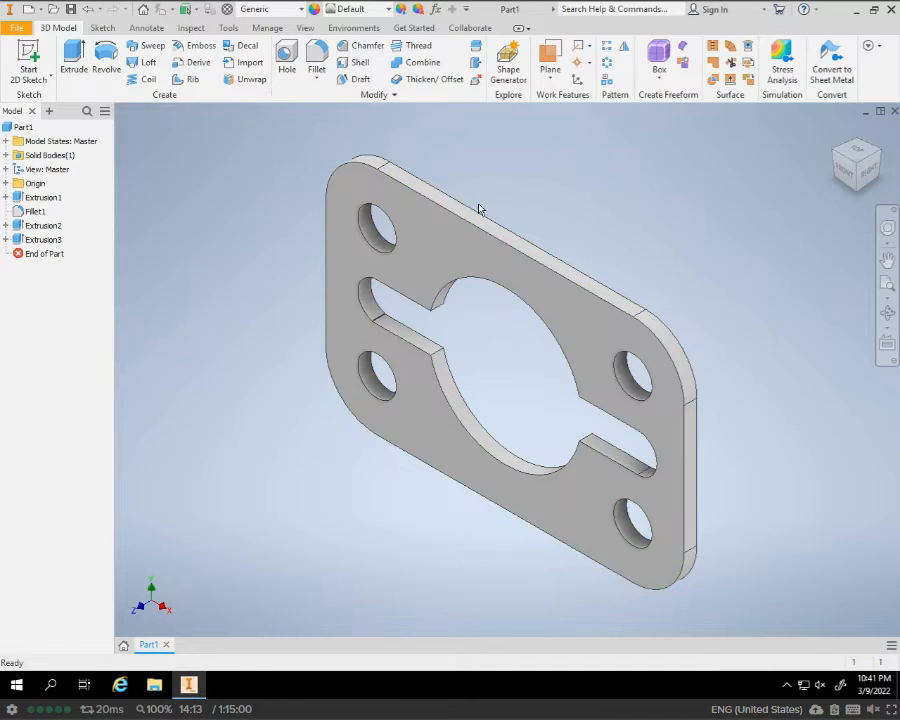
# Create a new sketch on the plate's front face and draw a centre rectangle about 0.89 by 4.08 in from the origin
pyautogui.click(38, 56)
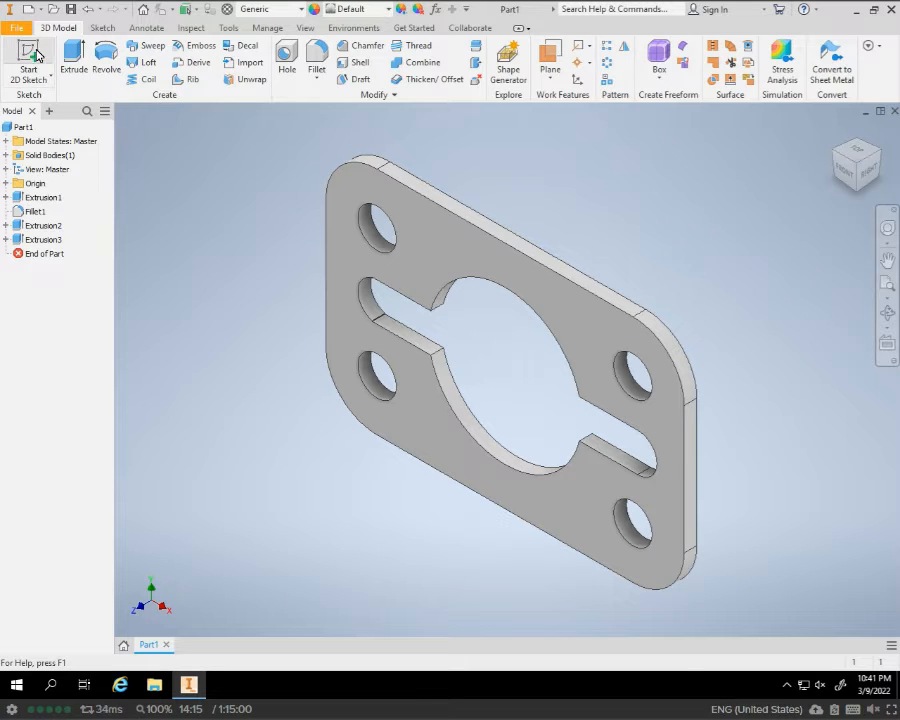
pyautogui.click(434, 237)
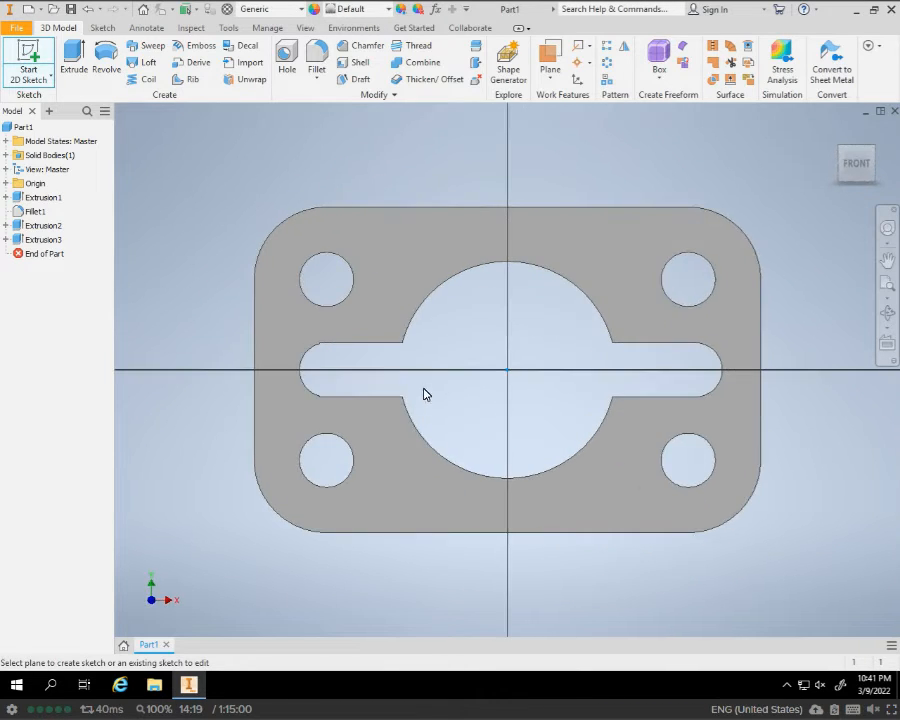
pyautogui.click(177, 66)
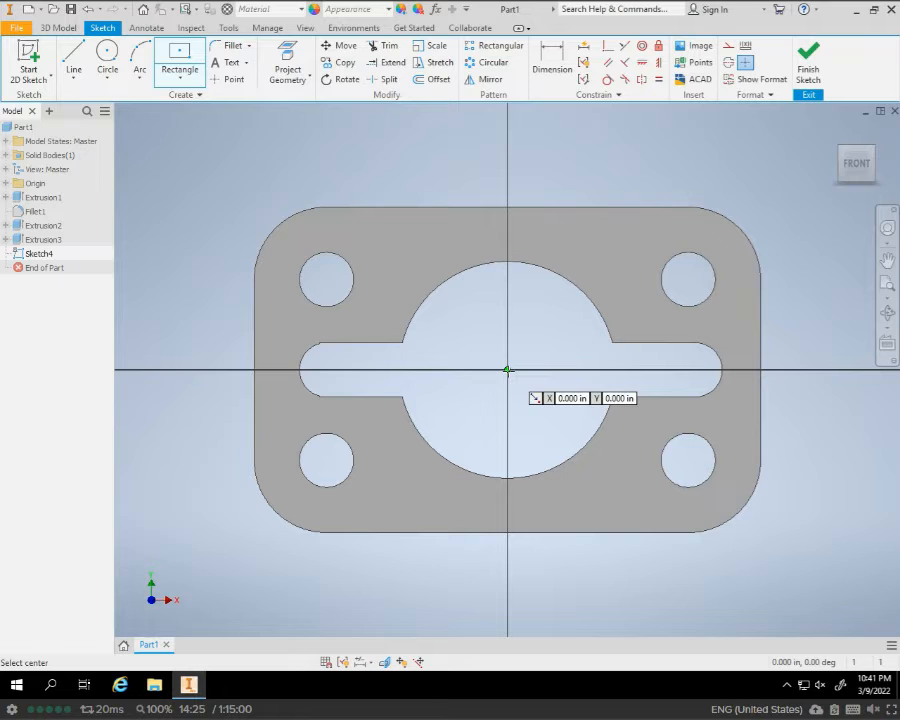
pyautogui.click(507, 370)
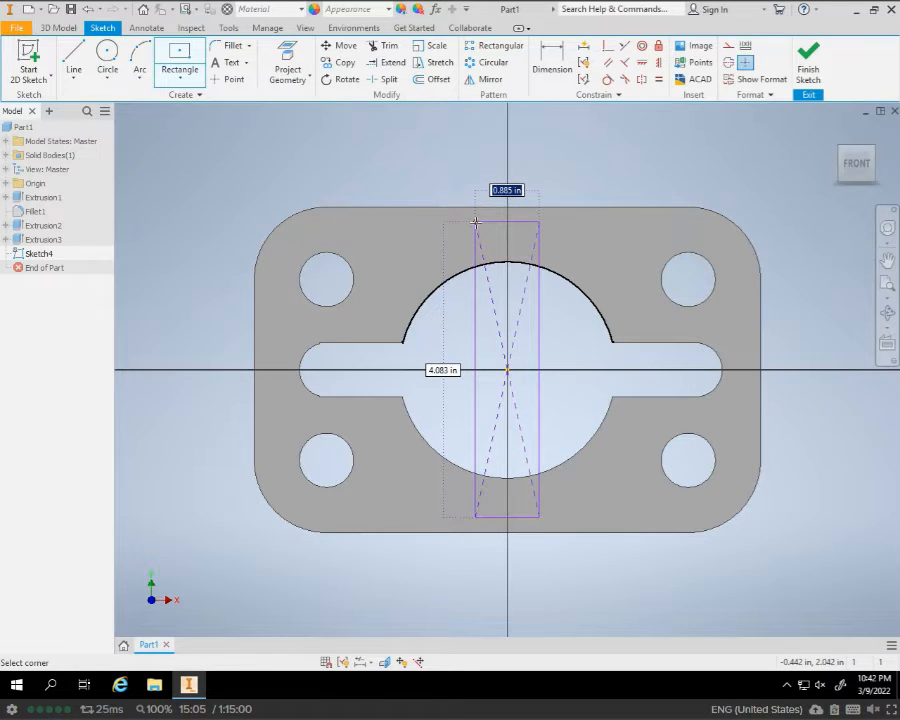
pyautogui.click(475, 222)
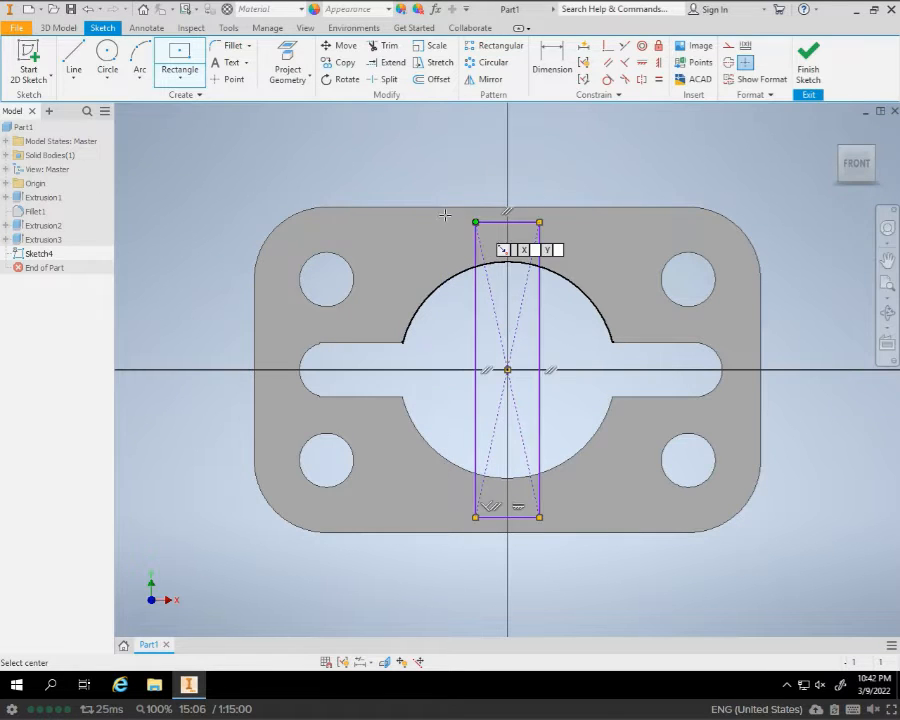
# Dimension the vertical rectangle's height as 3.75 in
pyautogui.click(560, 66)
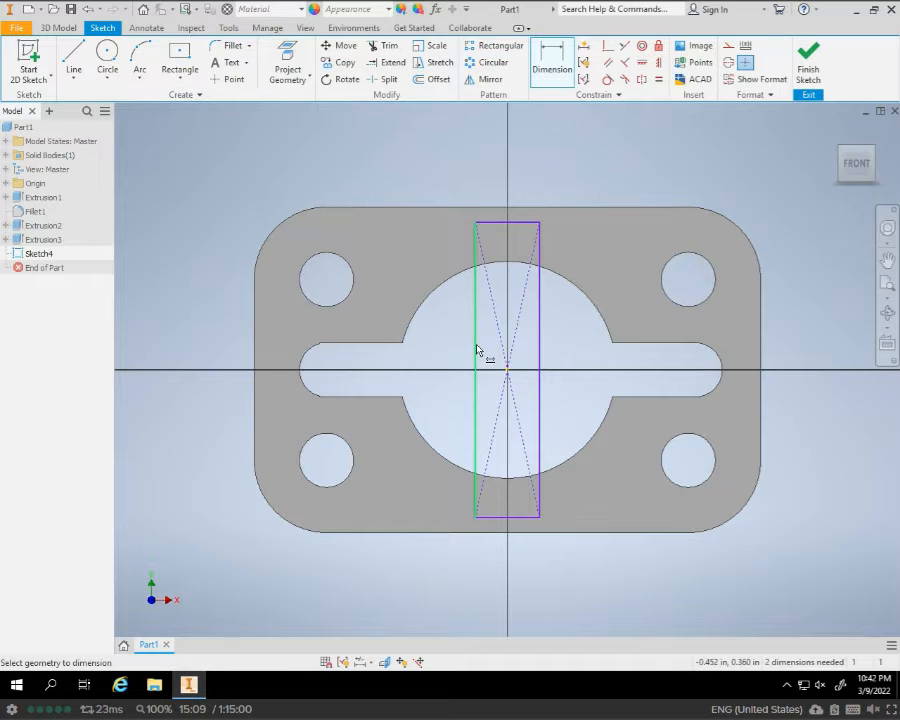
pyautogui.click(477, 350)
pyautogui.click(454, 346)
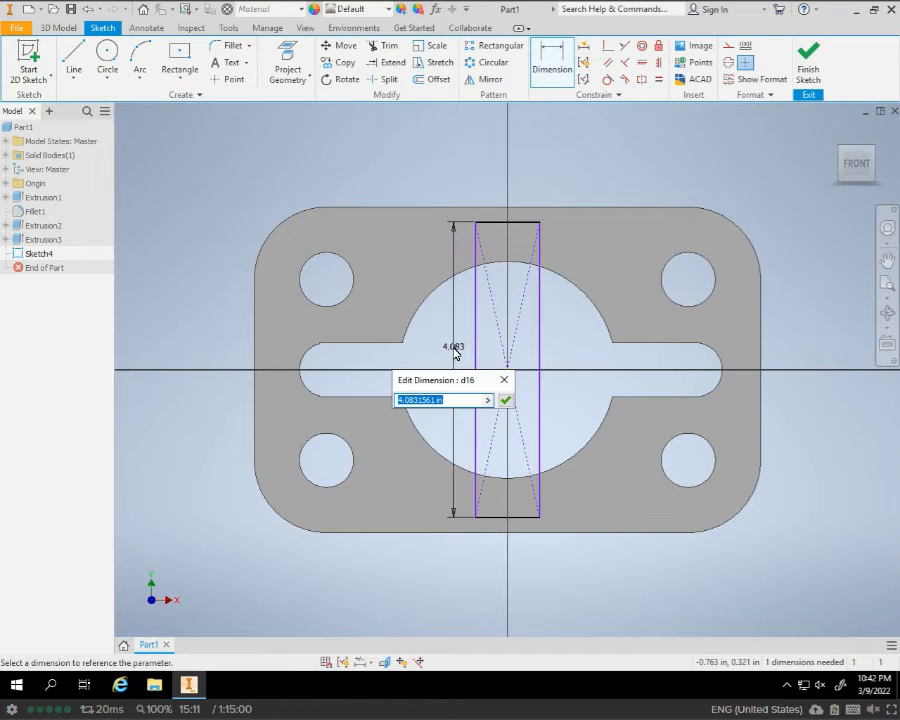
pyautogui.write('3.75')
pyautogui.press('Return')
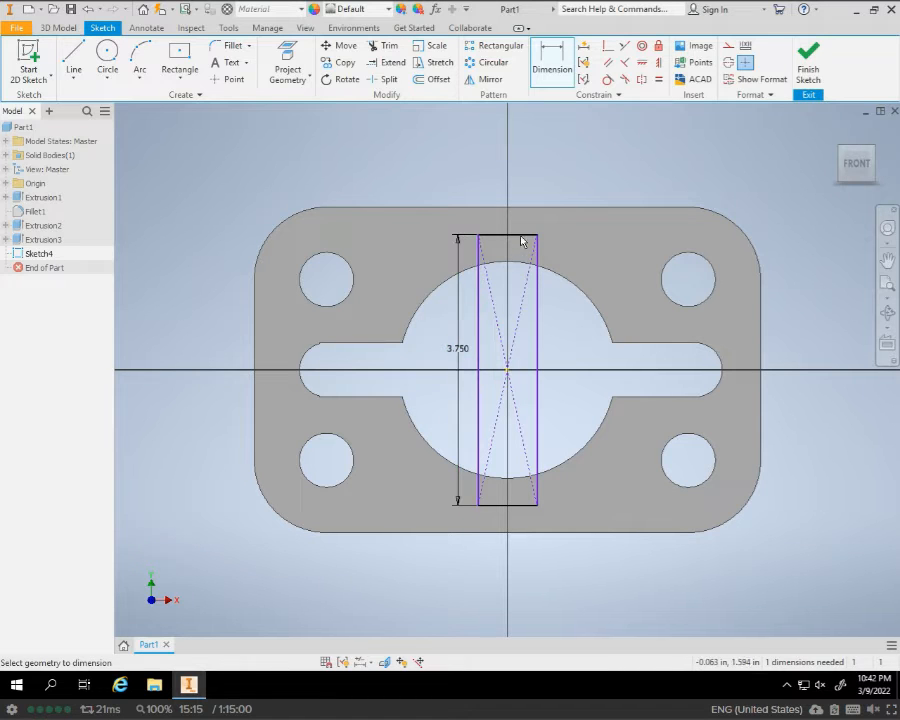
# Dimension the vertical rectangle's width as 0.75 in and finish the sketch
pyautogui.click(520, 235)
pyautogui.click(518, 226)
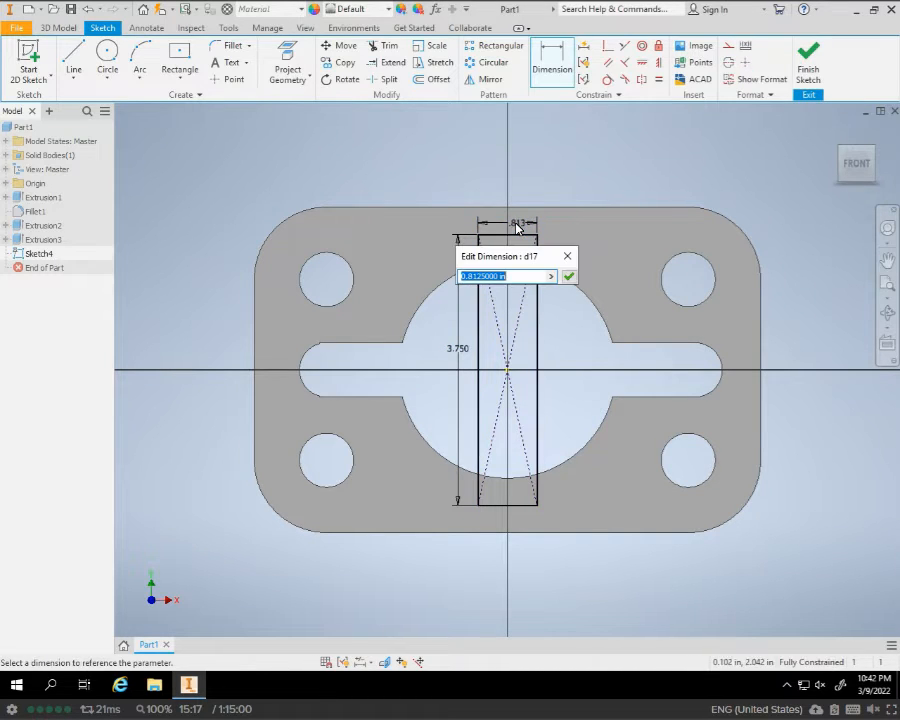
pyautogui.write('.')
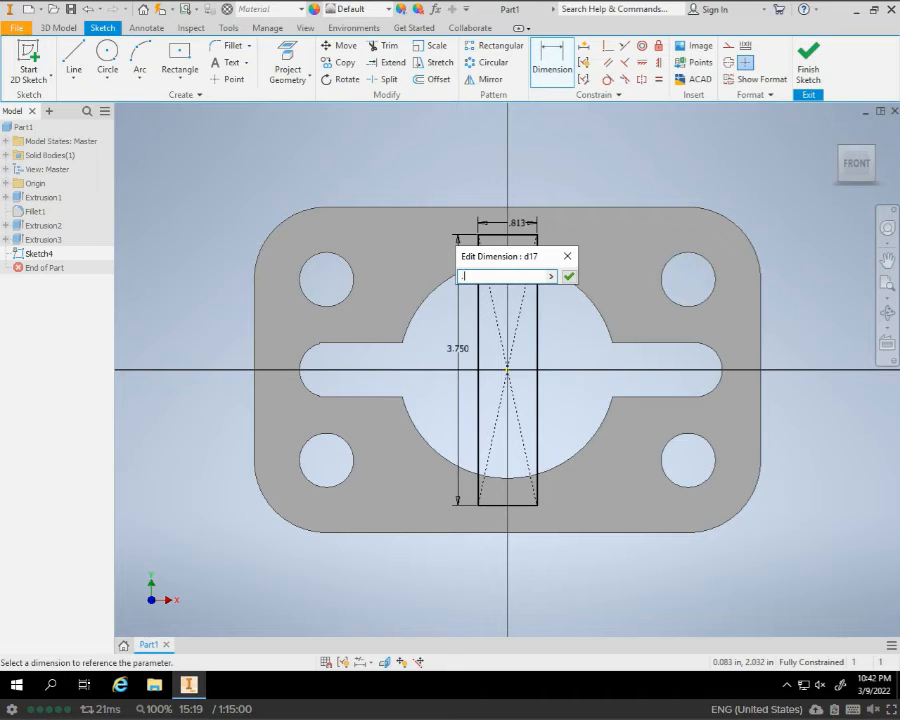
pyautogui.write('75')
pyautogui.press('Return')
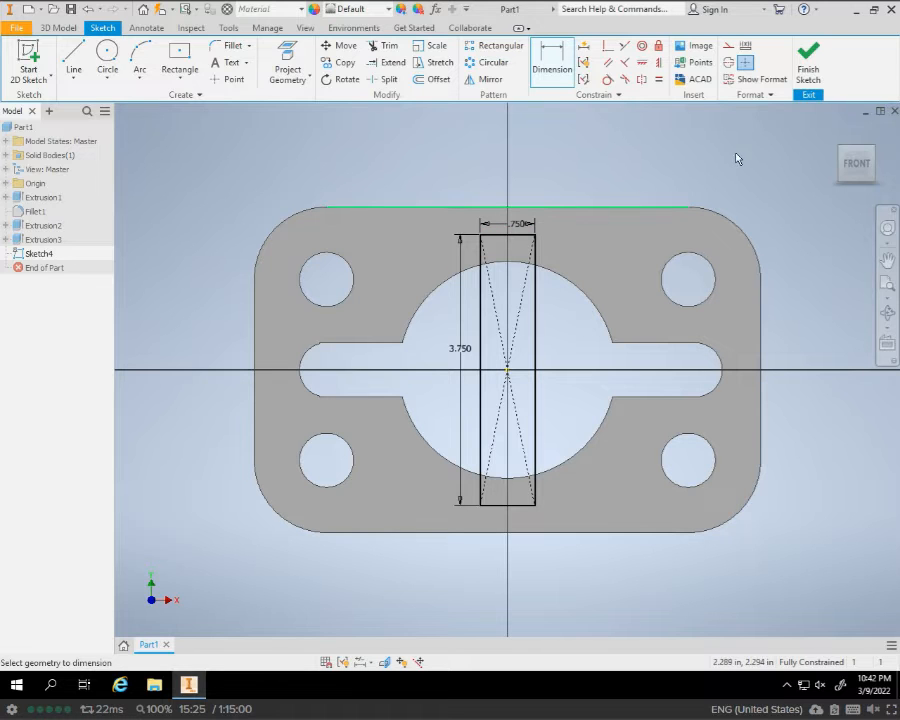
pyautogui.click(806, 60)
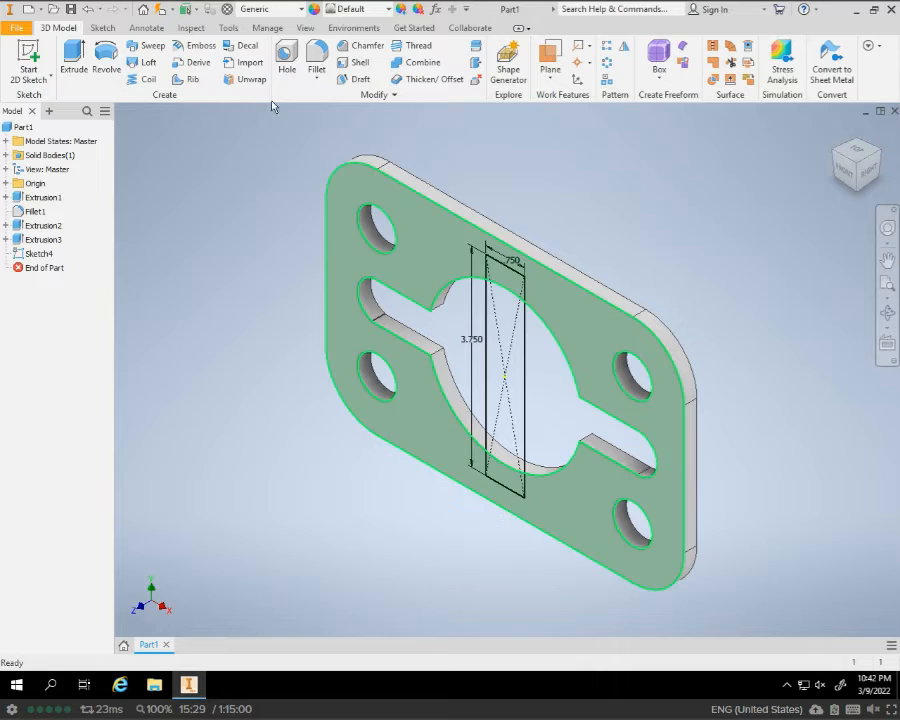
# Extrude the vertical rectangle 0.25 in into the plate as a cut, with the direction flipped
pyautogui.click(76, 55)
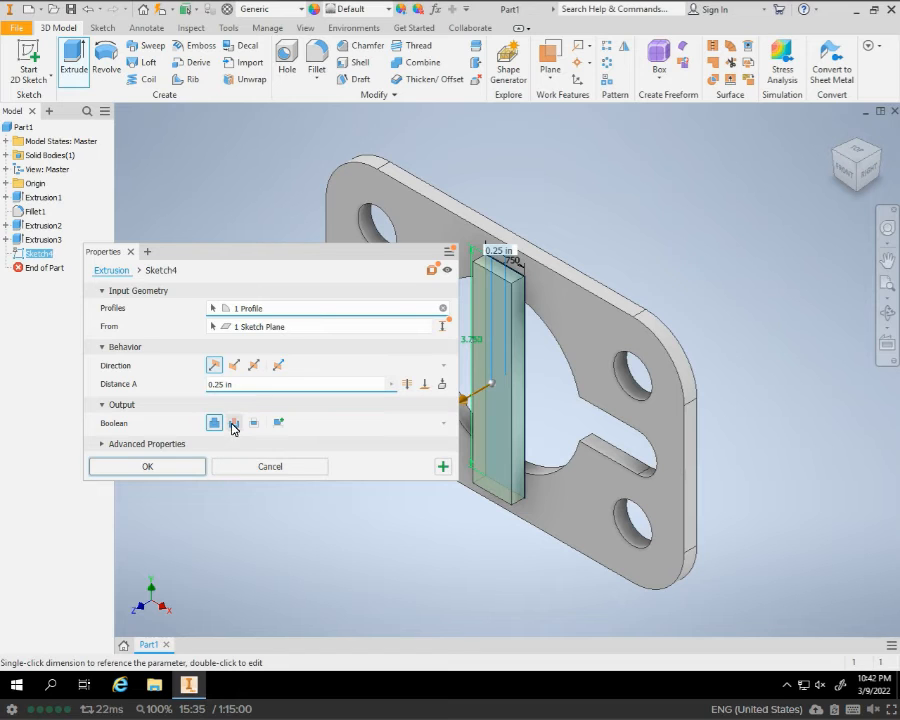
pyautogui.click(234, 365)
pyautogui.click(233, 422)
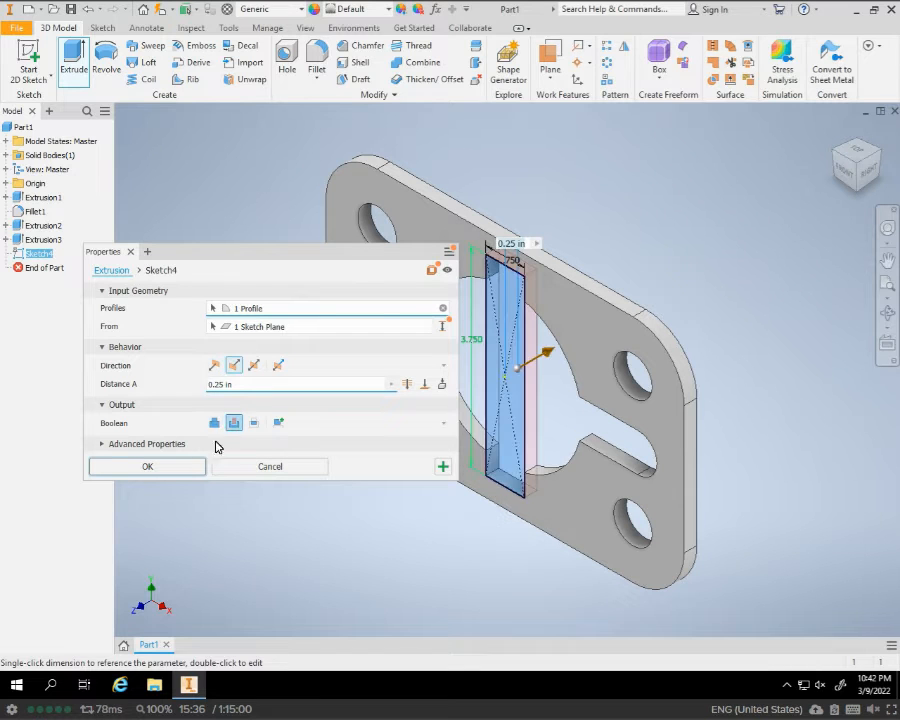
pyautogui.click(146, 467)
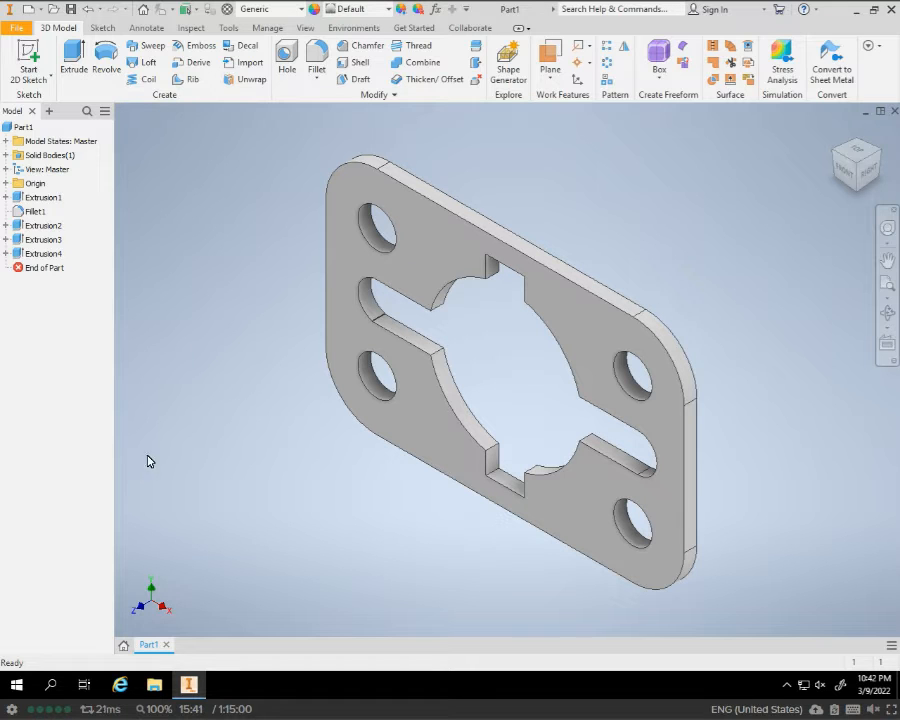
# Save the part as KEYPLATE in the Documents folder
pyautogui.click(13, 30)
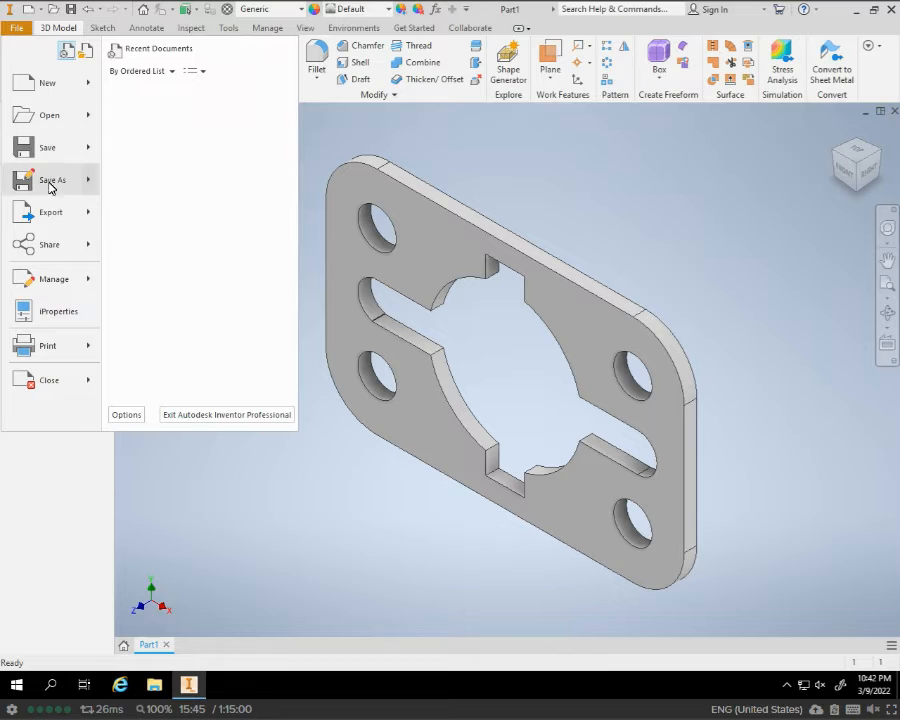
pyautogui.moveTo(52, 190)
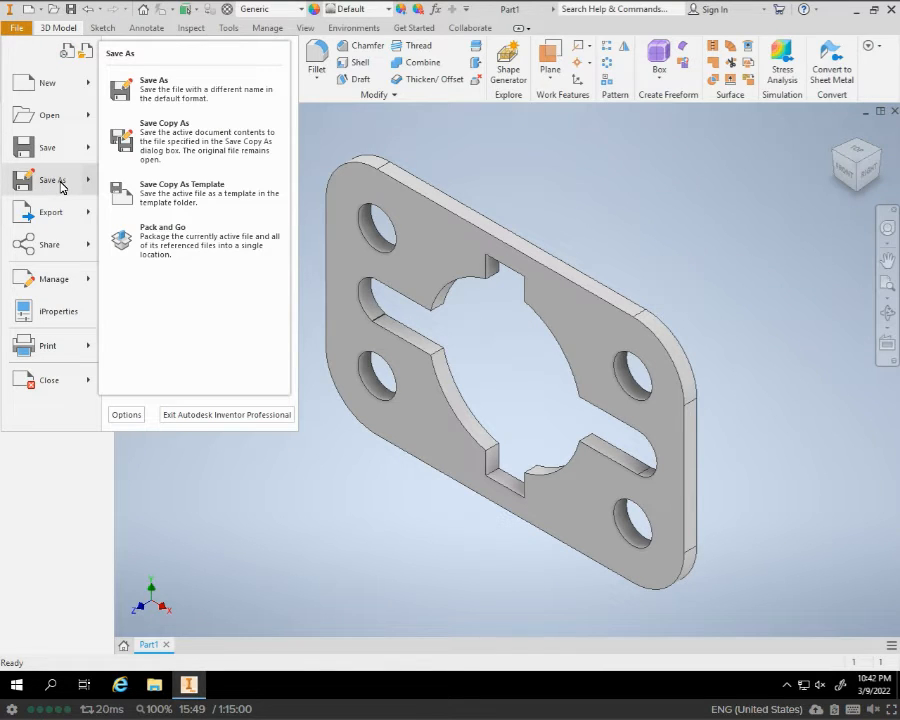
pyautogui.click(58, 183)
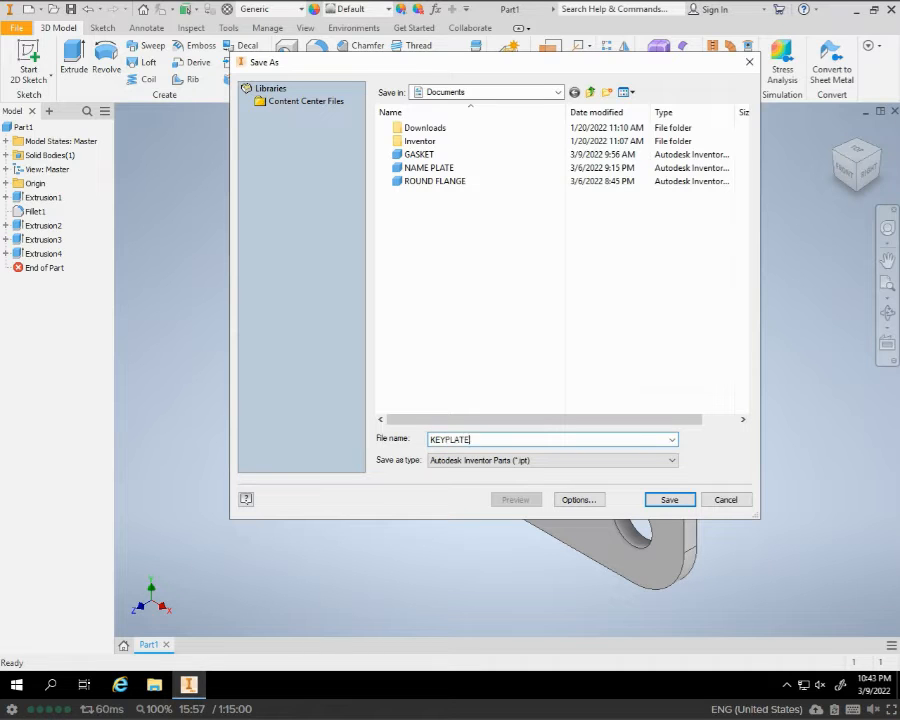
pyautogui.click(688, 502)
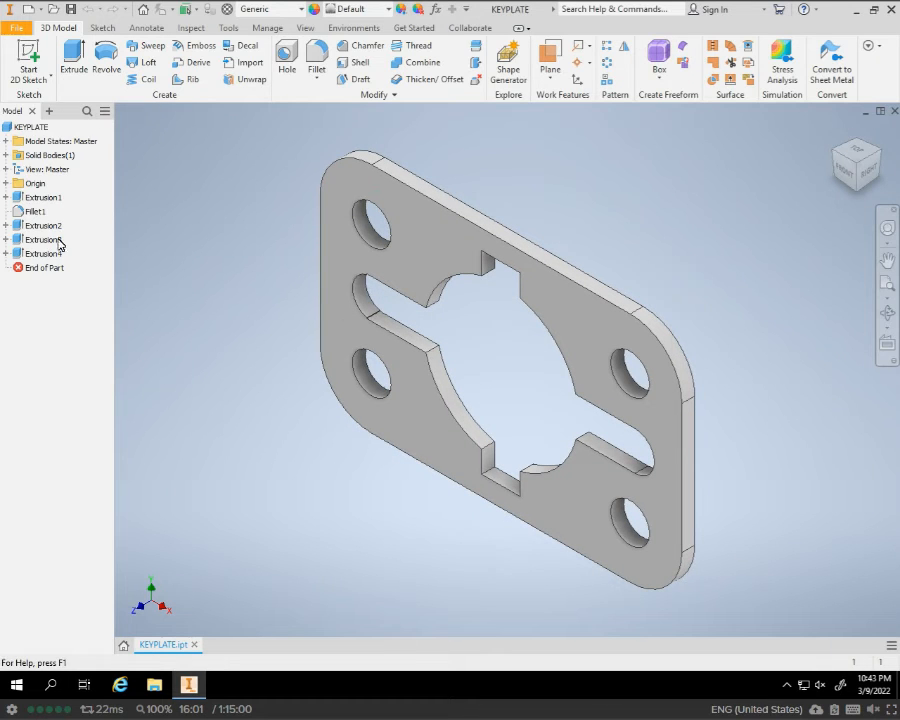
# Create a new drawing from the Standard.idw template
pyautogui.click(60, 244)
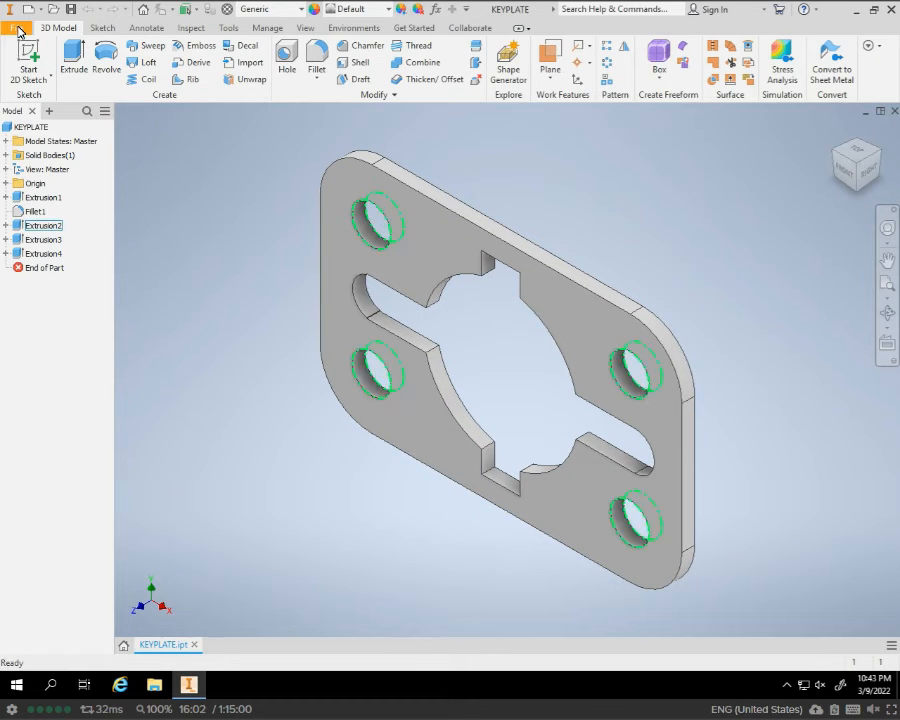
pyautogui.click(17, 28)
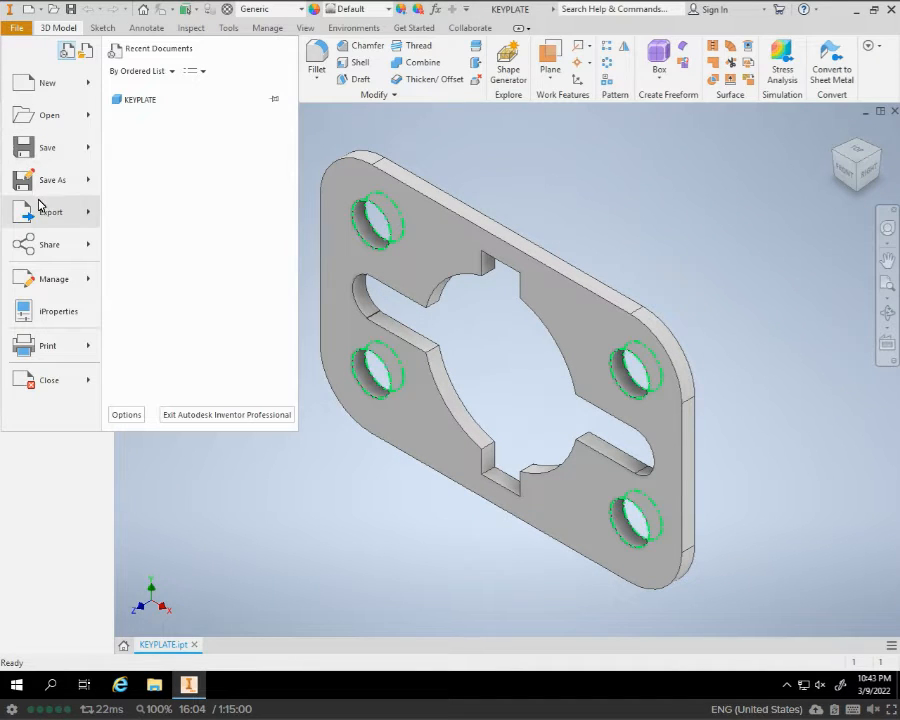
pyautogui.press('Escape')
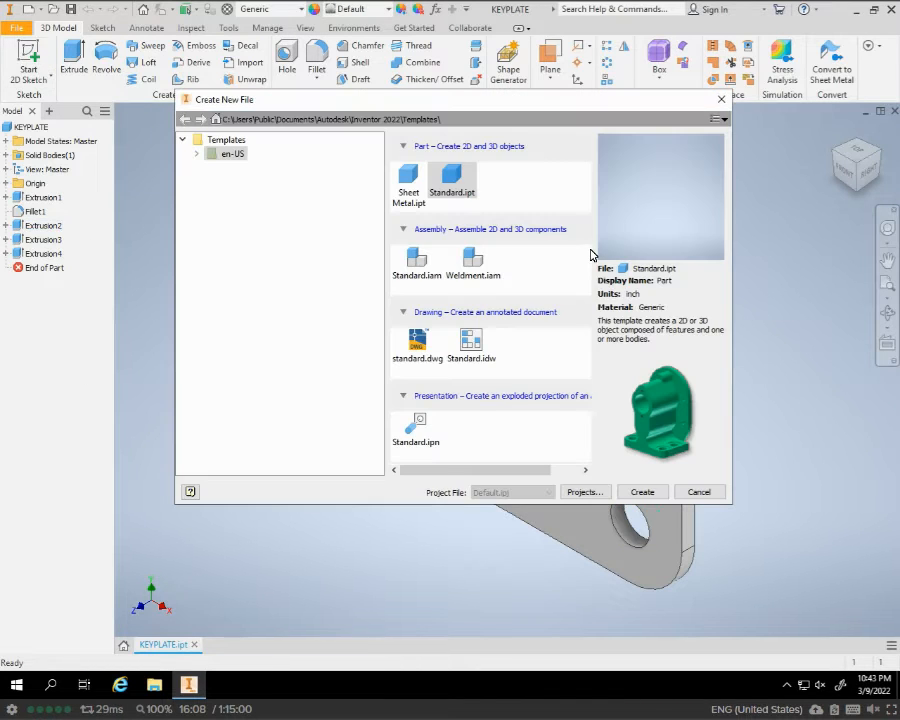
pyautogui.doubleClick(469, 346)
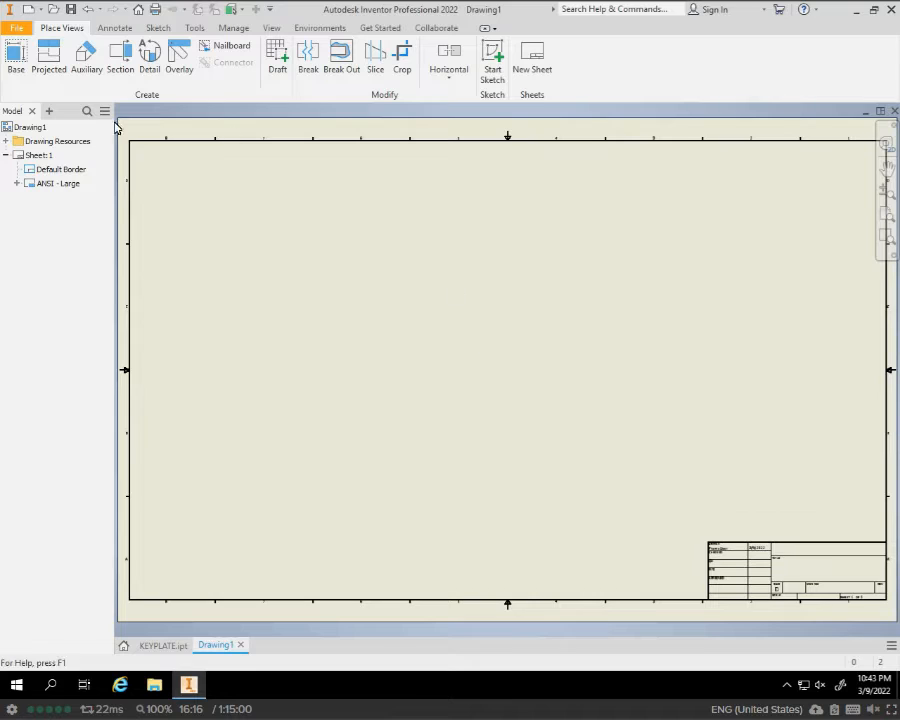
# Set the drawing sheet's size to B
pyautogui.rightClick(43, 160)
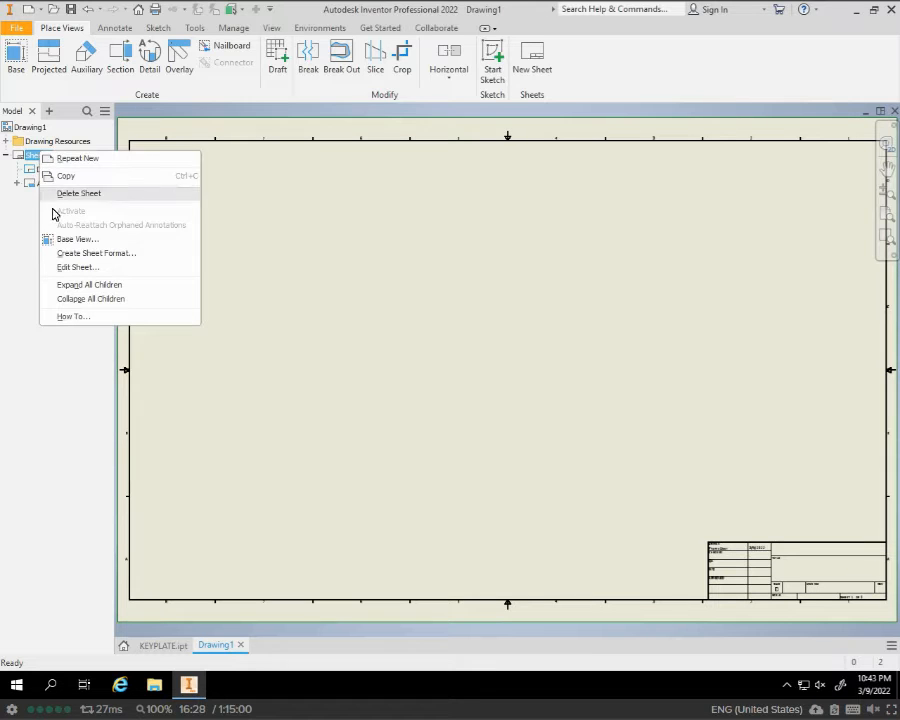
pyautogui.click(79, 268)
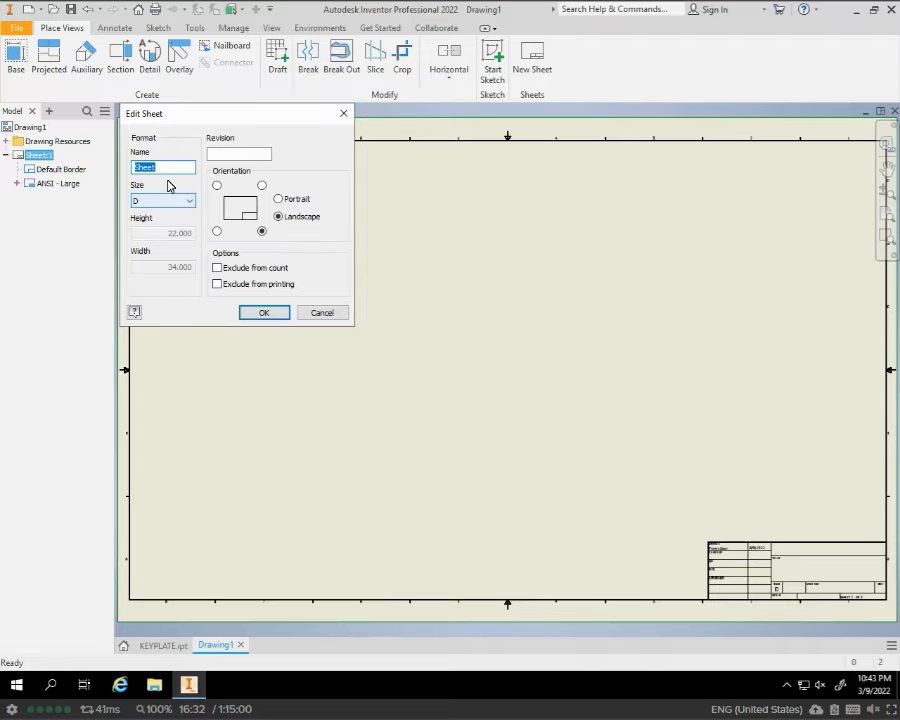
pyautogui.click(190, 204)
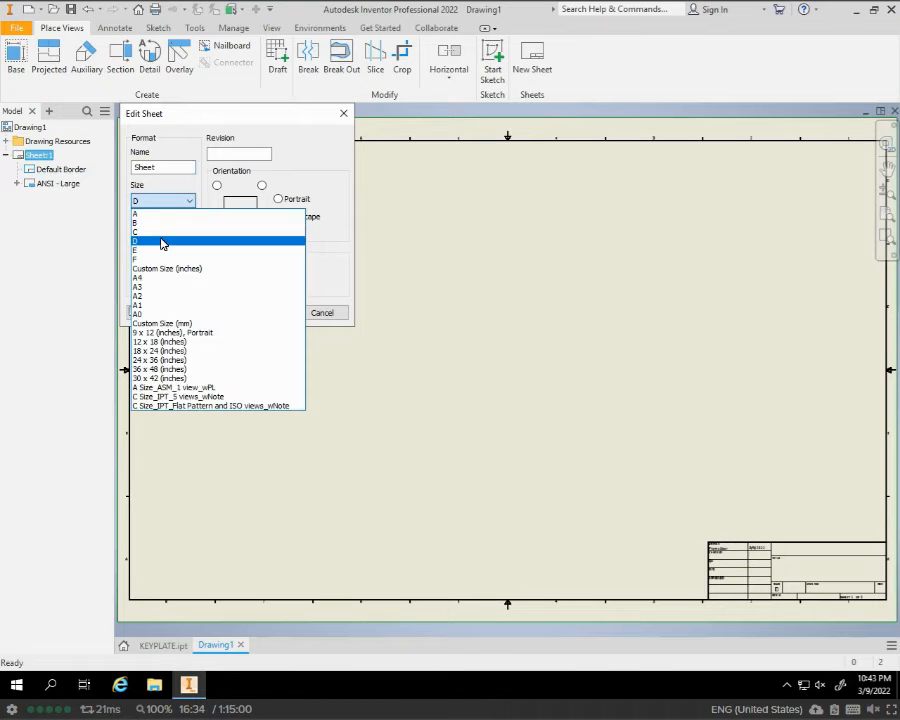
pyautogui.click(159, 224)
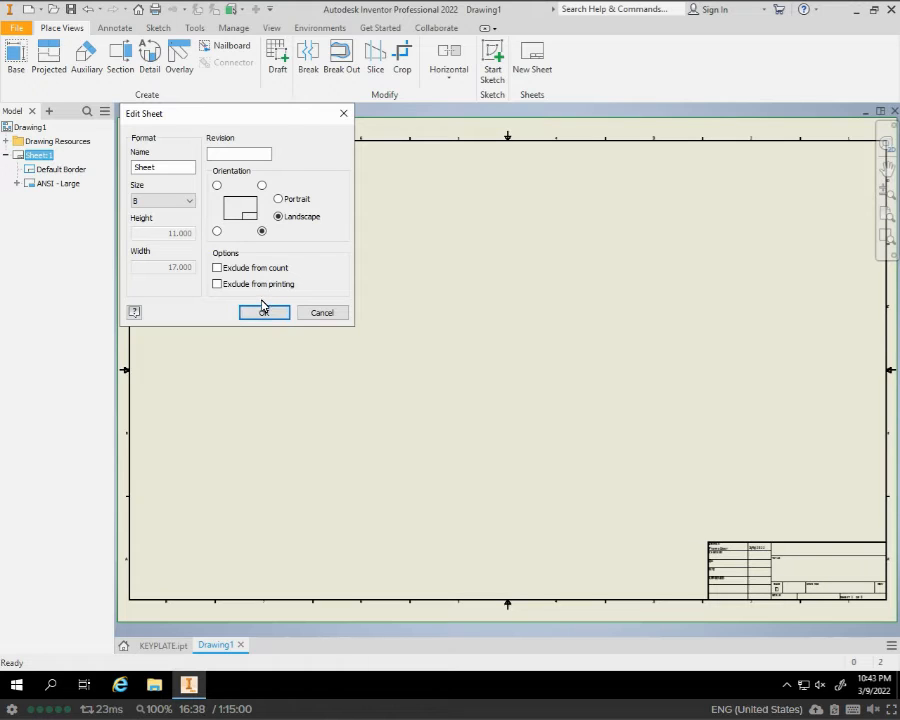
pyautogui.click(263, 314)
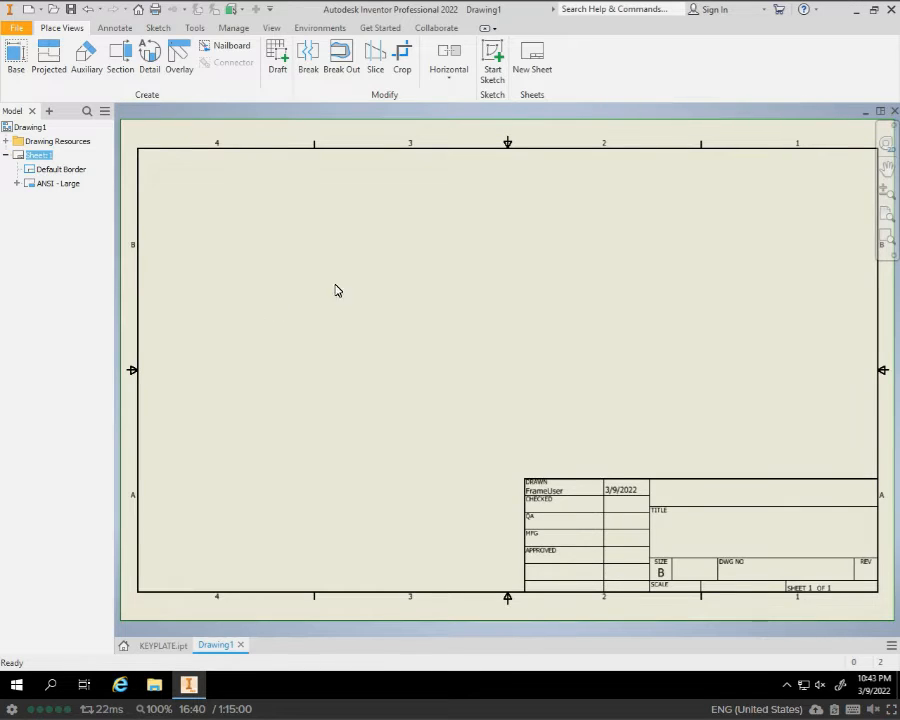
# Place a front base view of KEYPLATE.ipt on the sheet at 1:1 scale
pyautogui.click(15, 58)
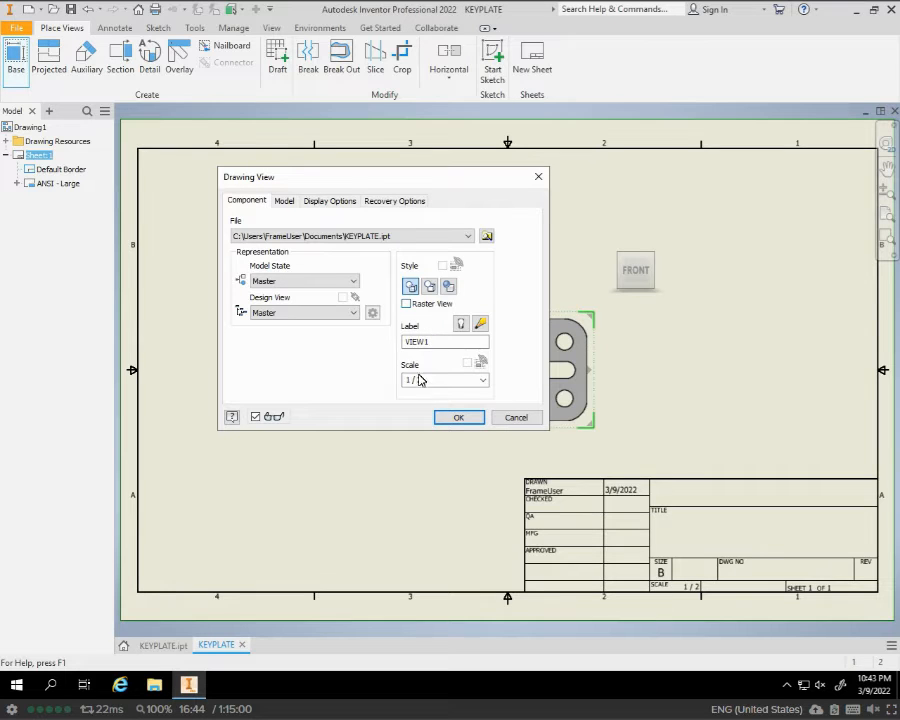
pyautogui.click(447, 385)
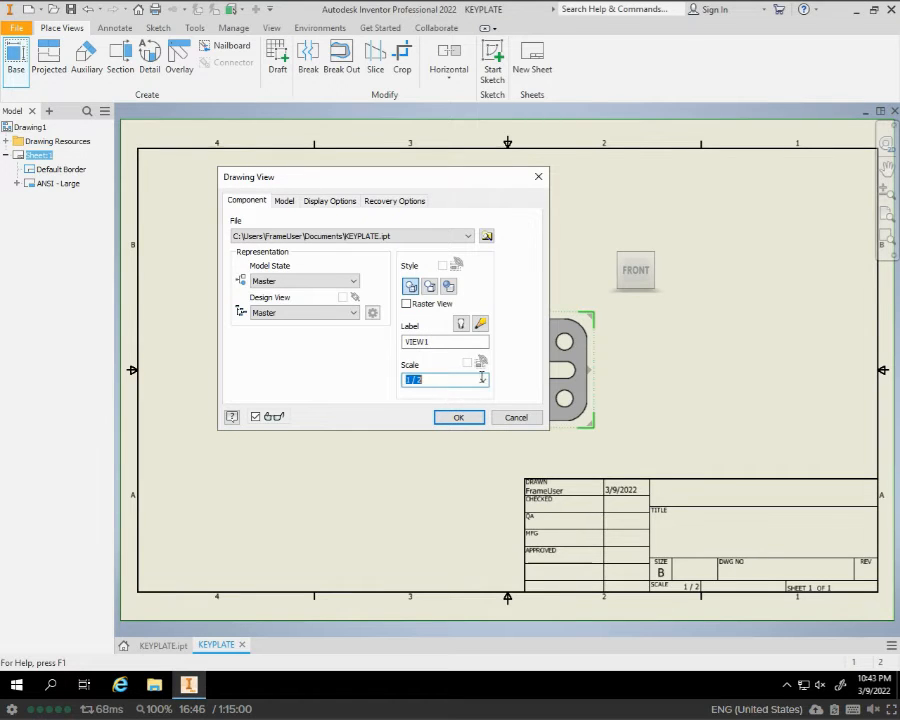
pyautogui.click(483, 380)
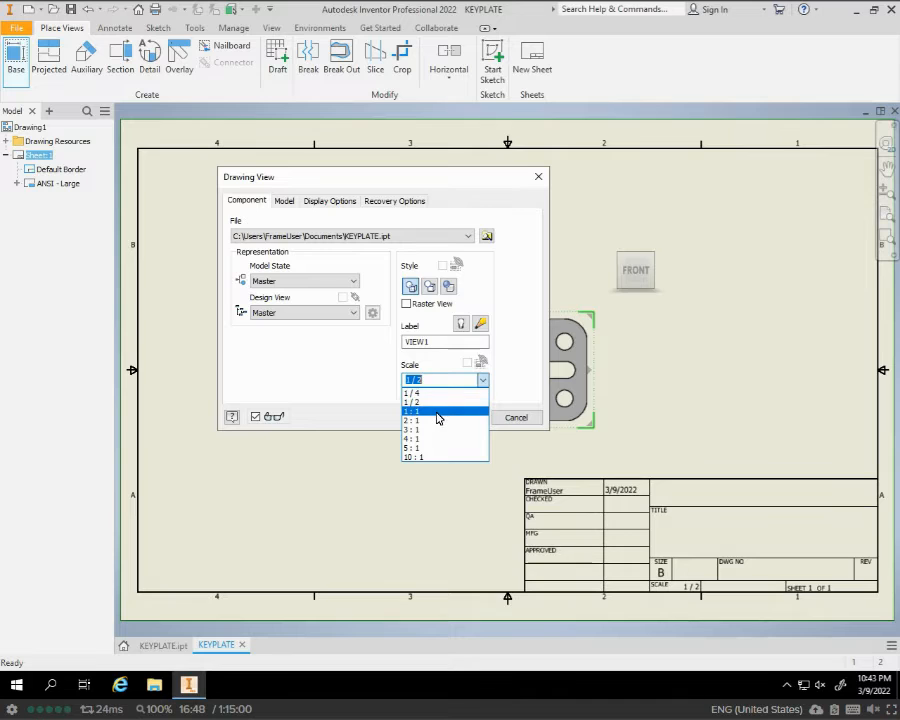
pyautogui.click(437, 413)
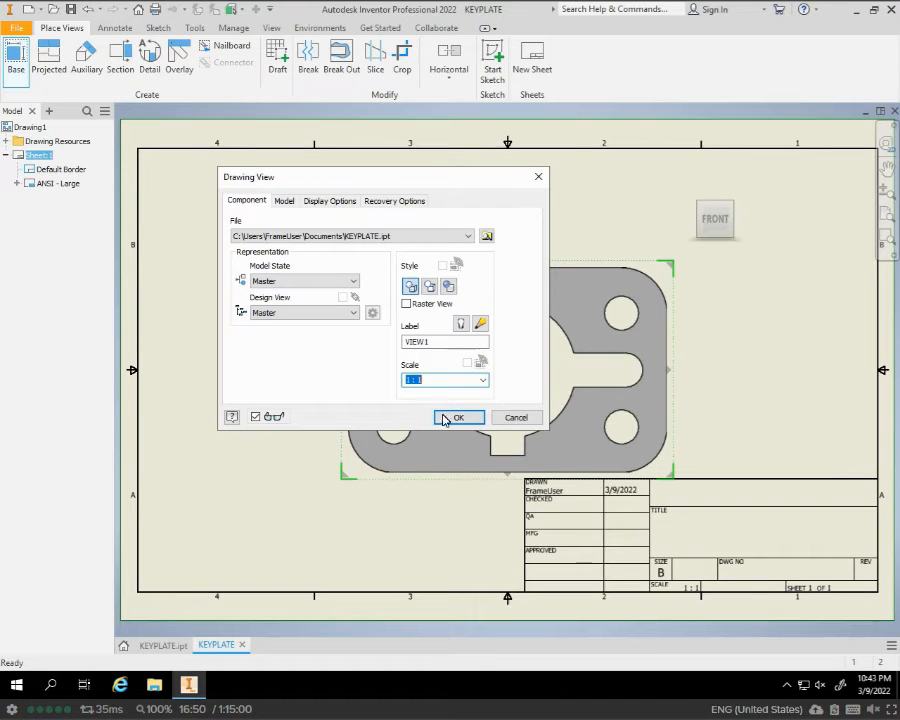
pyautogui.click(457, 419)
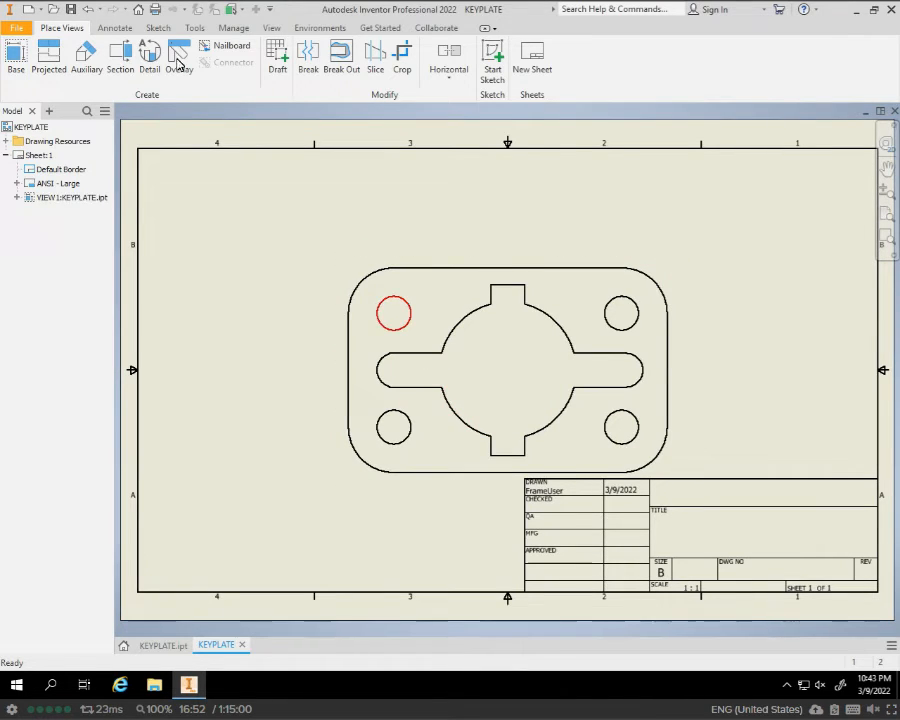
# Set the sheet size to C and move the plate's front view up and right to about the sheet's centre
pyautogui.rightClick(41, 156)
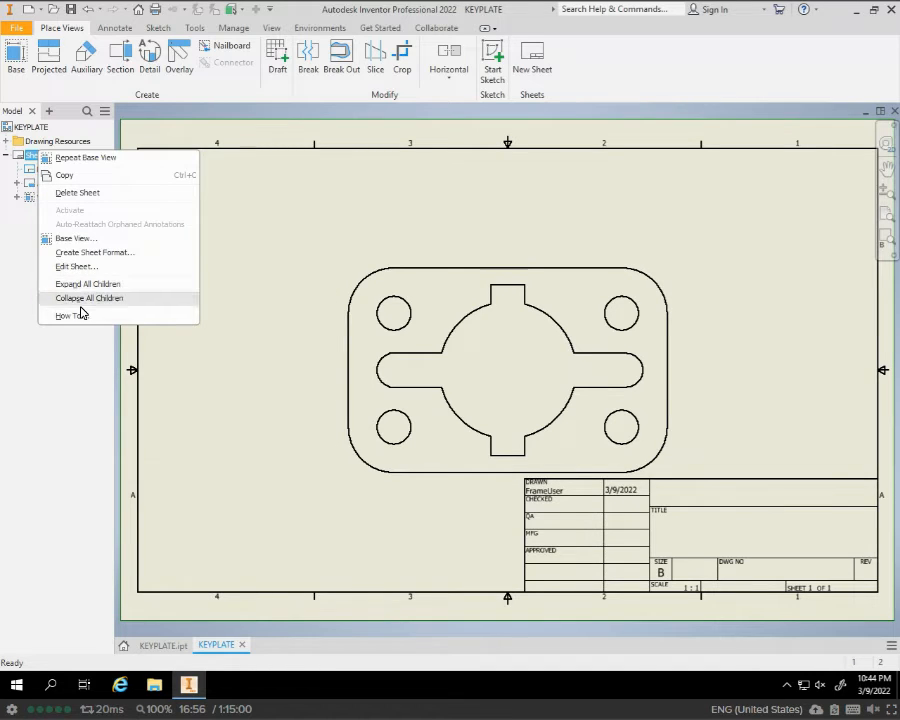
pyautogui.click(82, 267)
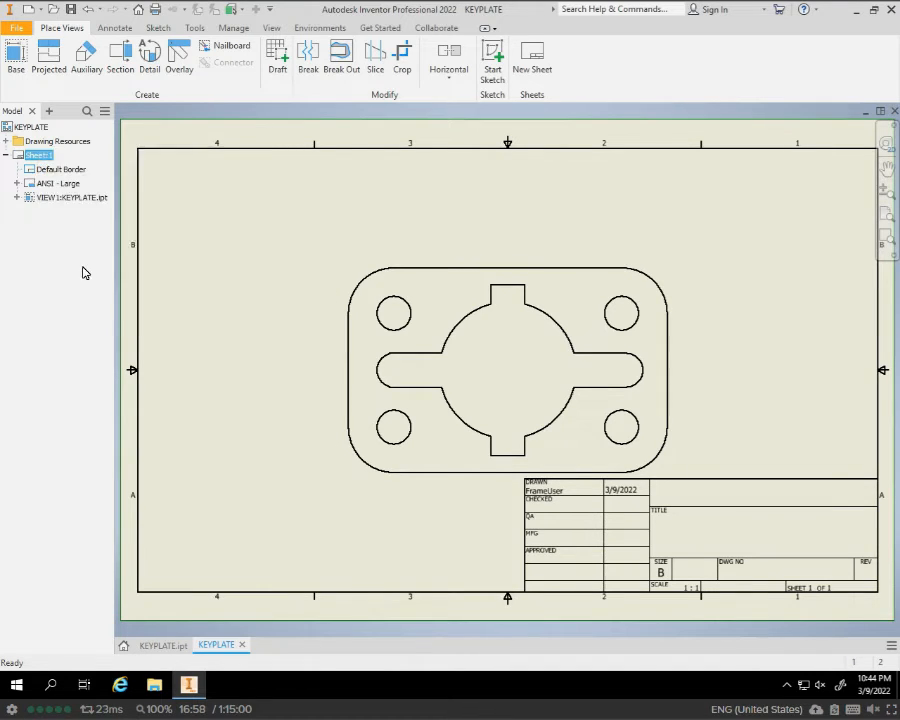
pyautogui.click(176, 200)
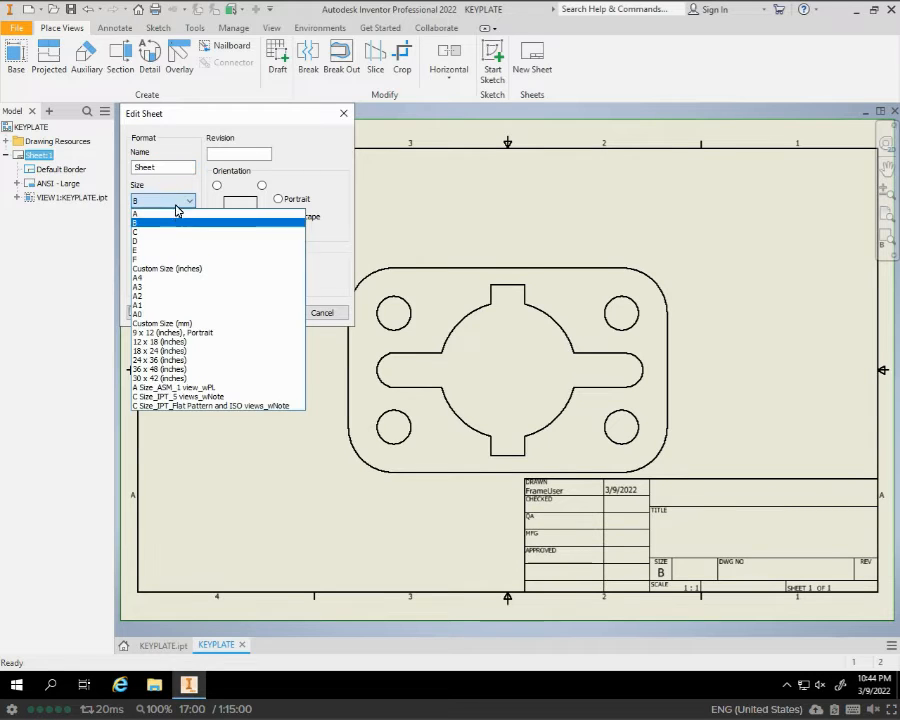
pyautogui.click(160, 240)
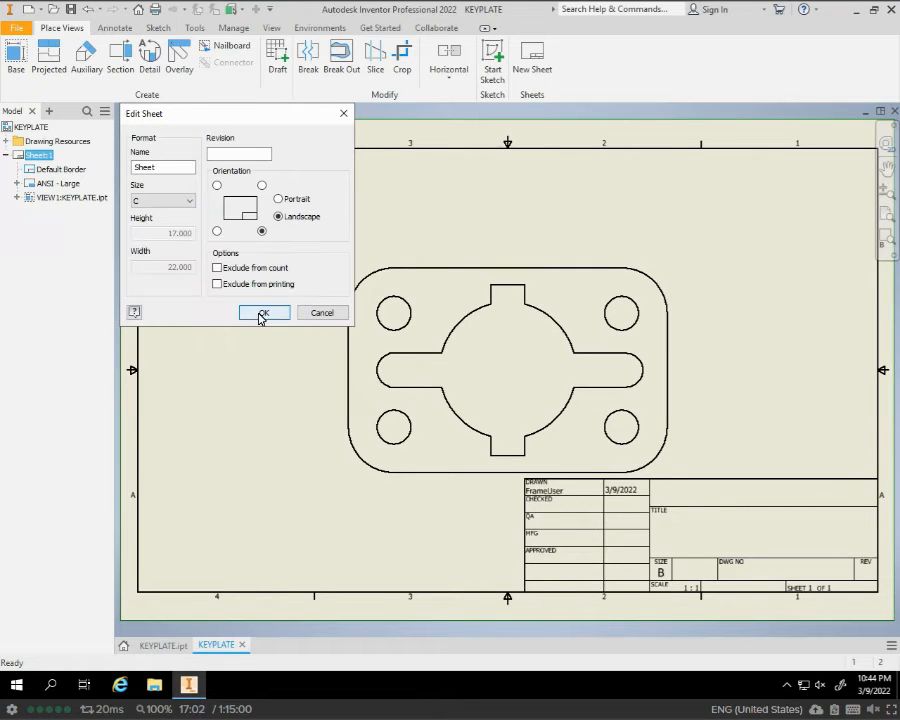
pyautogui.click(260, 312)
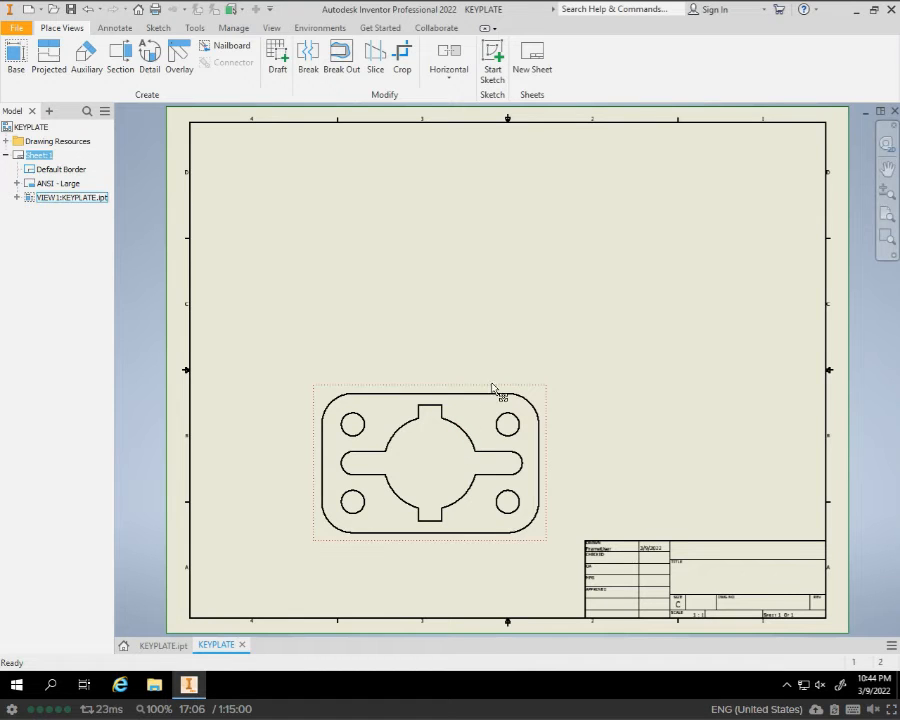
pyautogui.moveTo(492, 388)
pyautogui.mouseDown()
pyautogui.moveTo(569, 321)
pyautogui.moveTo(562, 285)
pyautogui.moveTo(551, 299)
pyautogui.mouseUp()
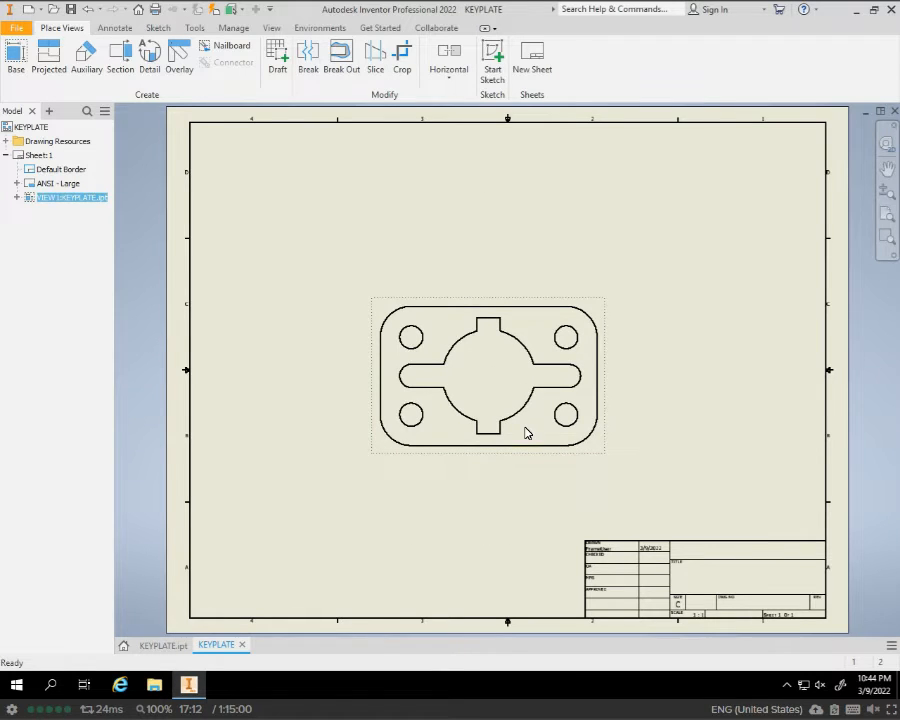
# Add center marks to the four corner holes in the plate's front view
pyautogui.scroll(5, 526, 430)
pyautogui.scroll(-2, 520, 410)
pyautogui.moveTo(524, 356); pyautogui.dragTo(526, 424, button='middle')
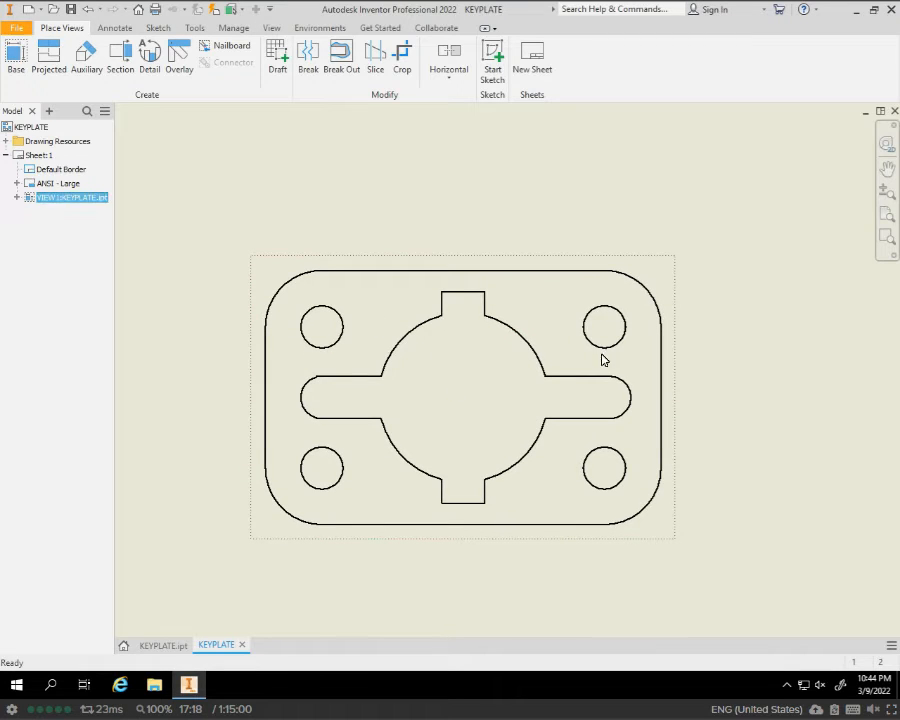
pyautogui.click(115, 28)
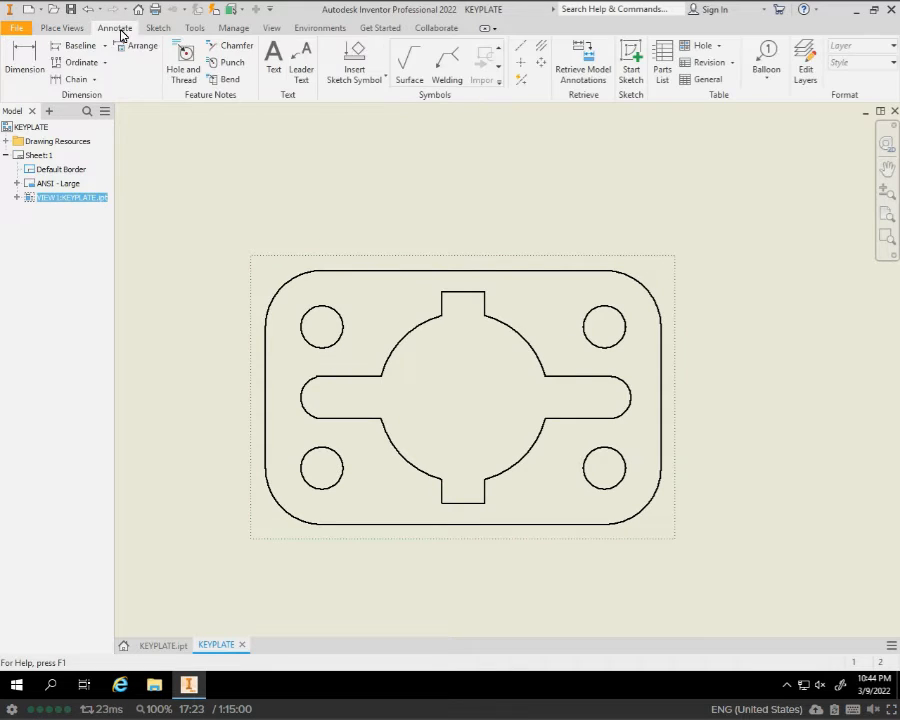
pyautogui.click(520, 63)
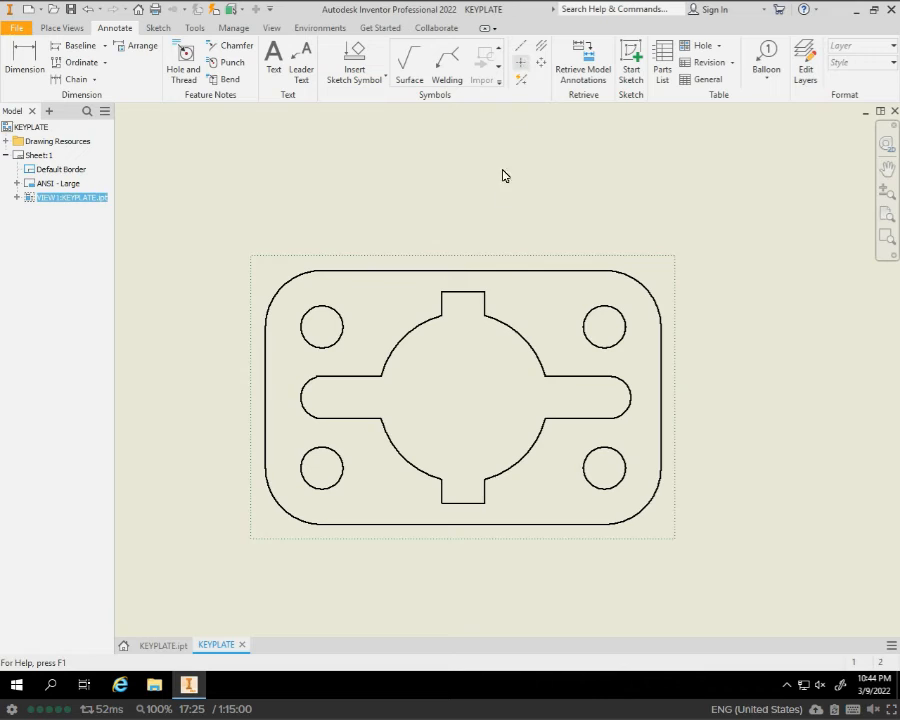
pyautogui.click(594, 309)
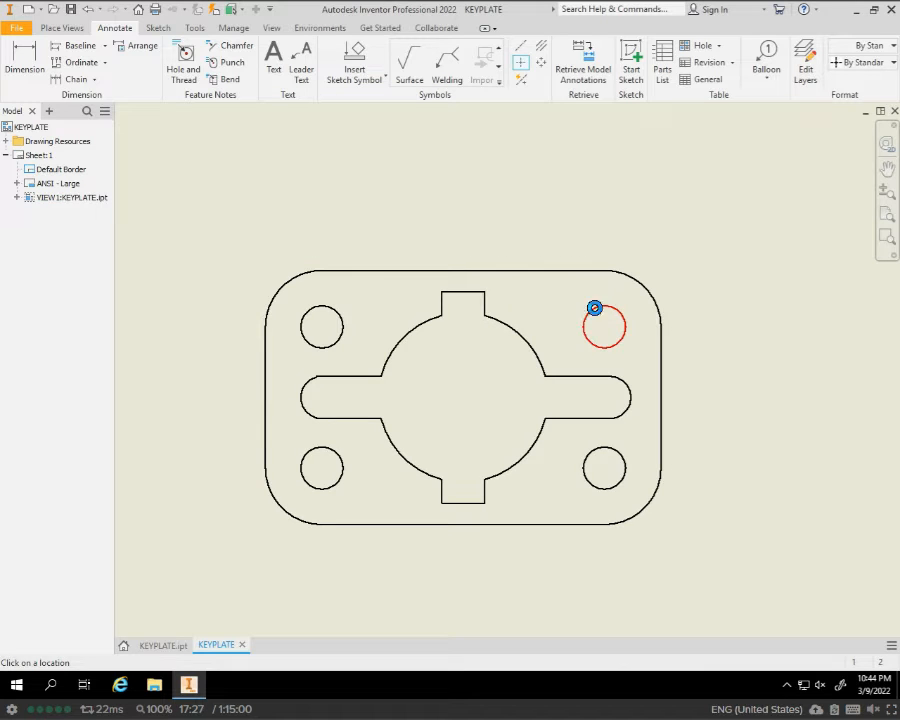
pyautogui.click(616, 461)
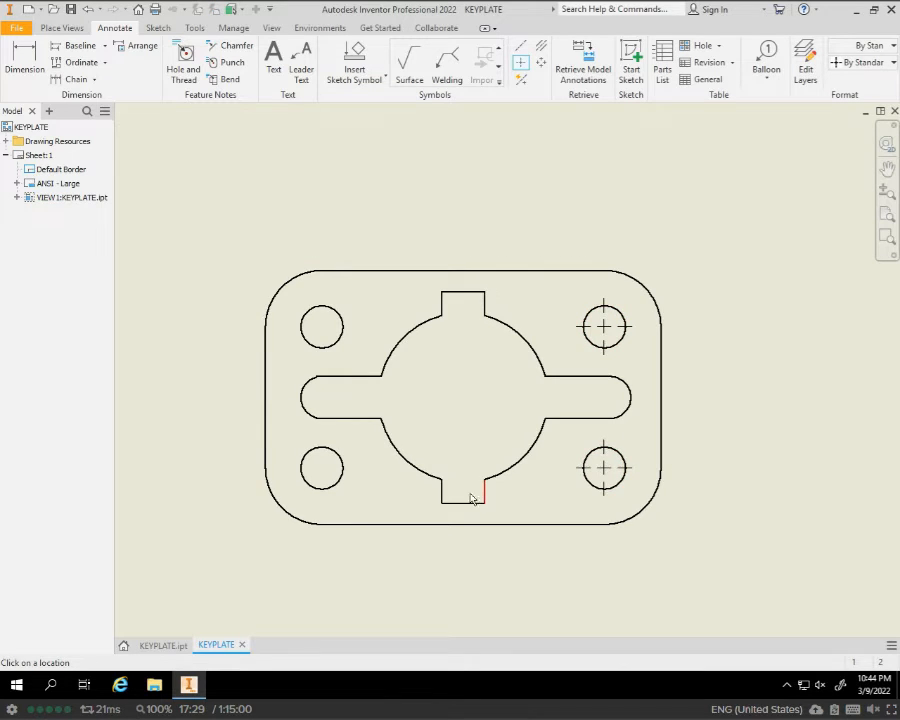
pyautogui.click(338, 476)
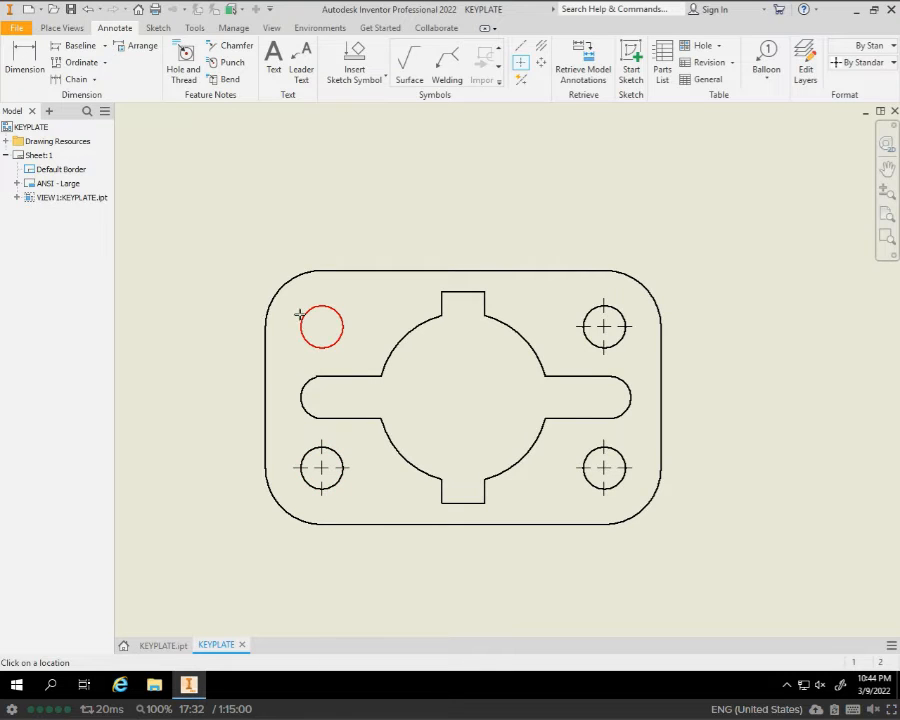
pyautogui.click(299, 315)
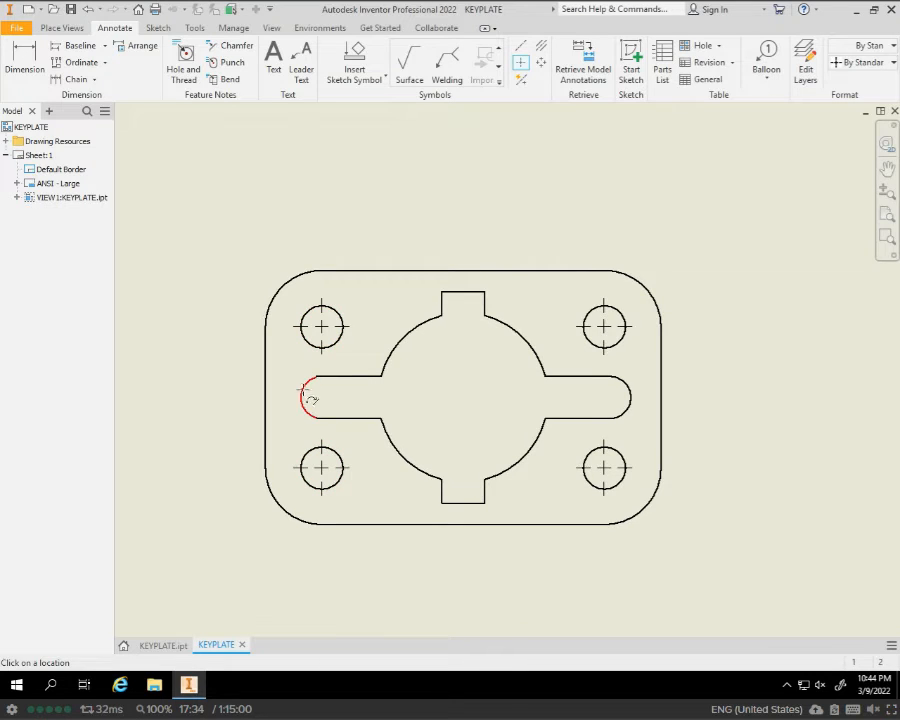
# Add center marks to the rounded ends of the horizontal slots on both sides of the plate
pyautogui.click(302, 393)
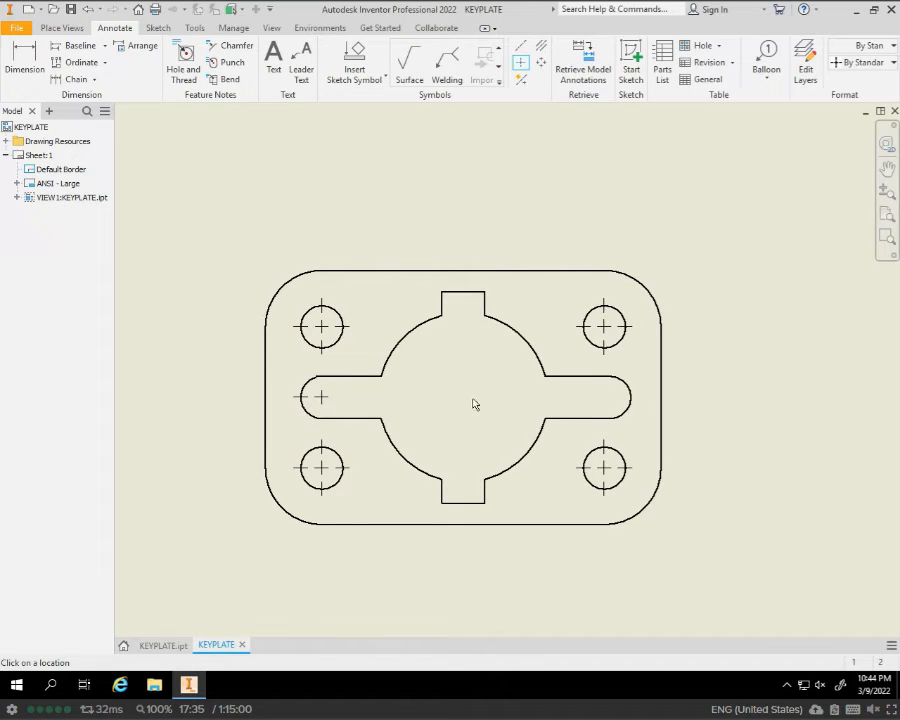
pyautogui.click(634, 401)
pyautogui.press('Escape')
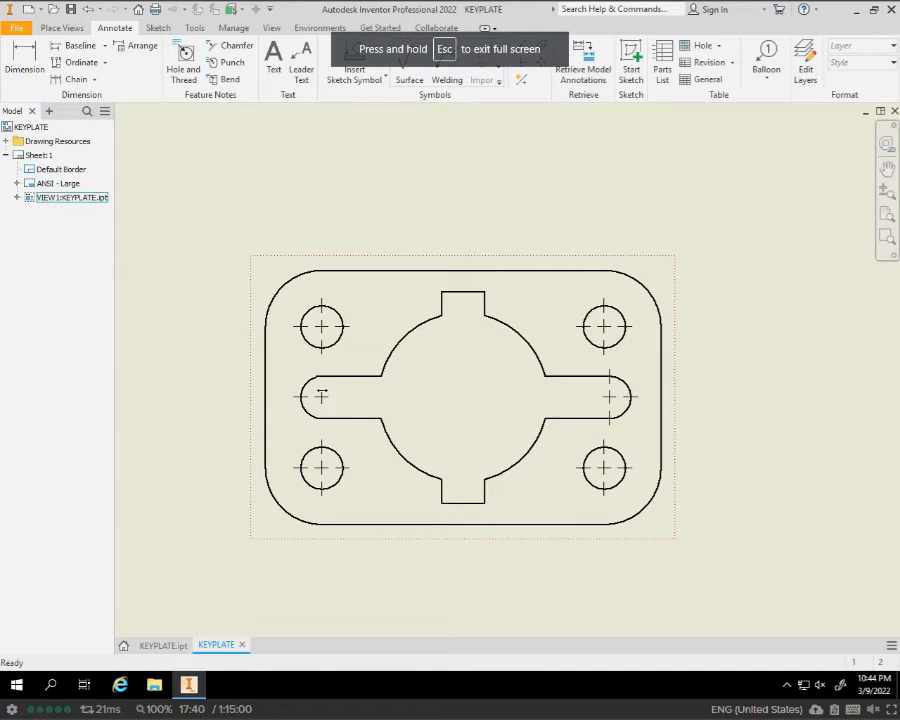
pyautogui.click(321, 396)
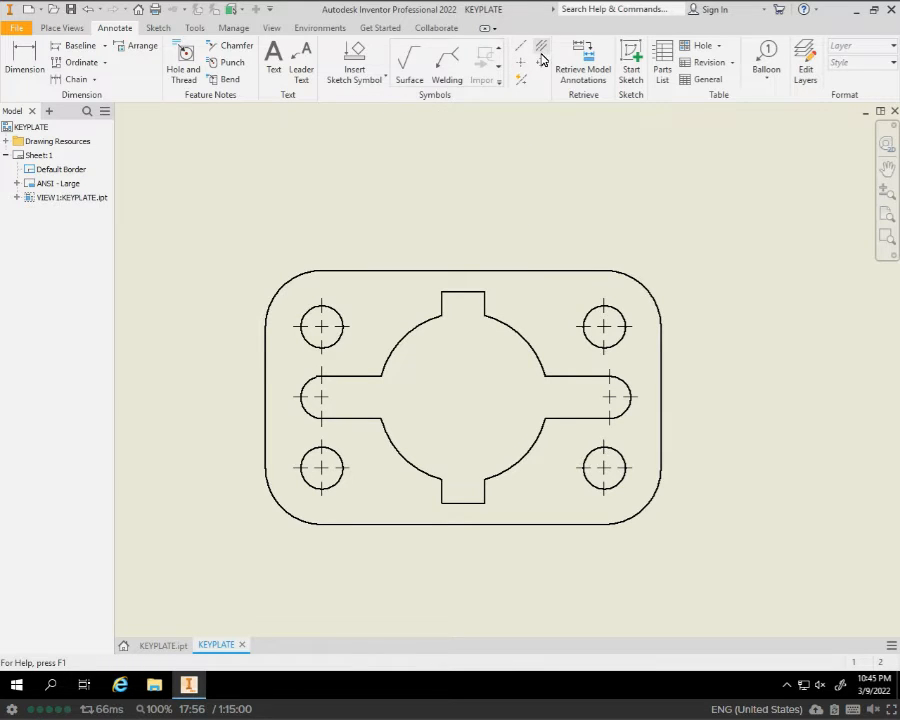
# Try to place a bisector centerline between the end edges of the upper and lower rectangular keyways
pyautogui.click(541, 45)
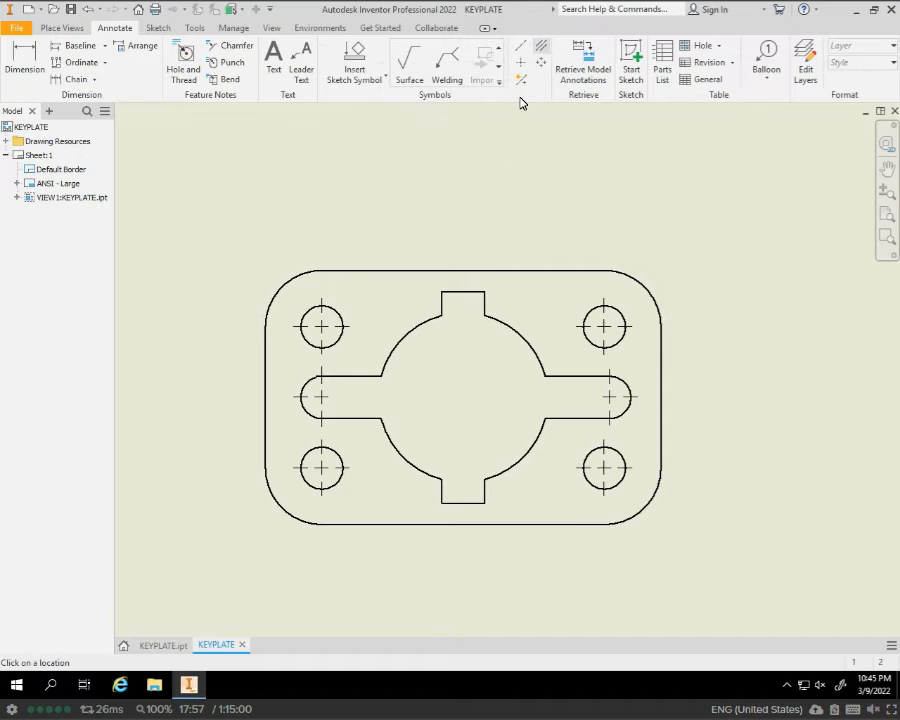
pyautogui.click(463, 502)
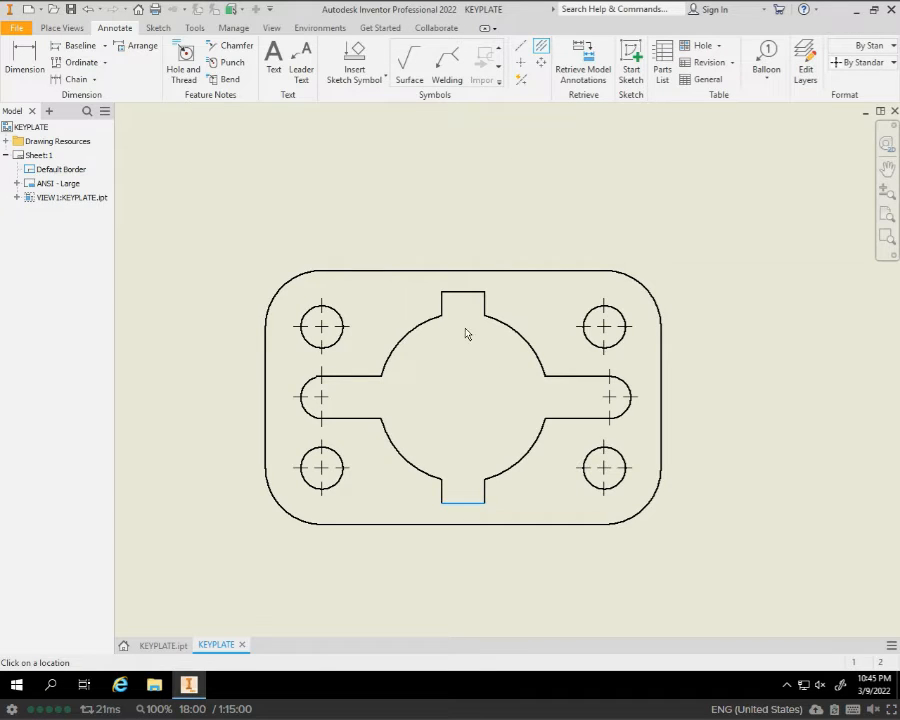
pyautogui.click(463, 291)
pyautogui.press('Escape')
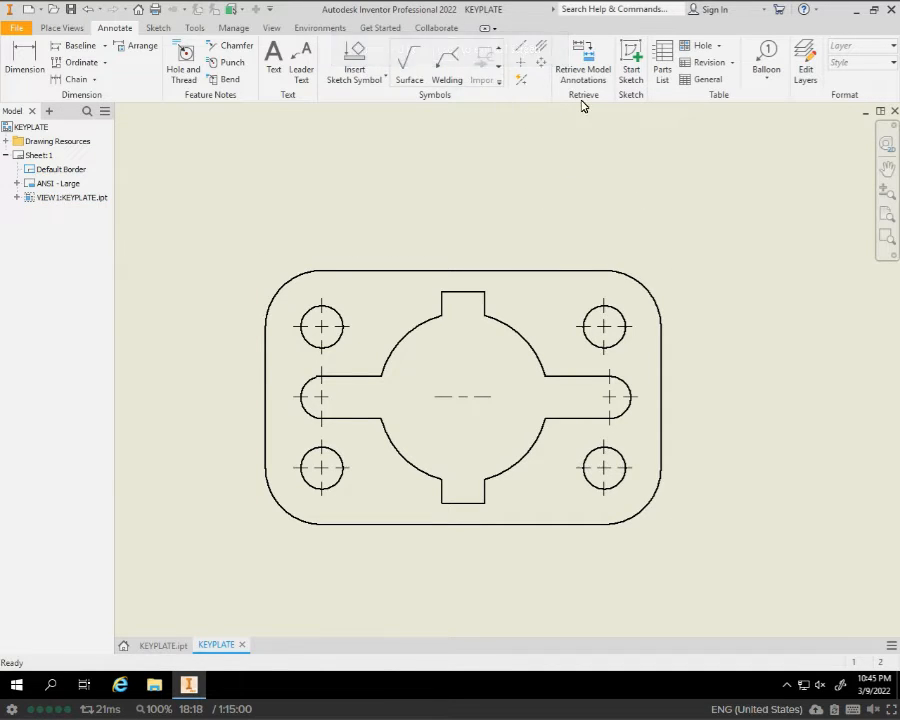
pyautogui.click(541, 62)
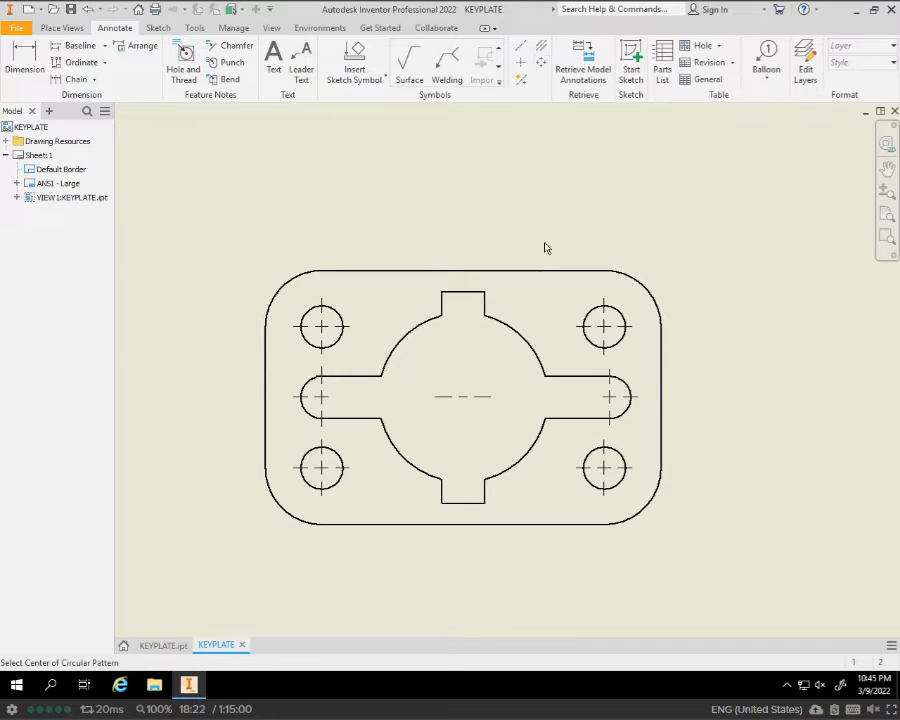
pyautogui.click(519, 330)
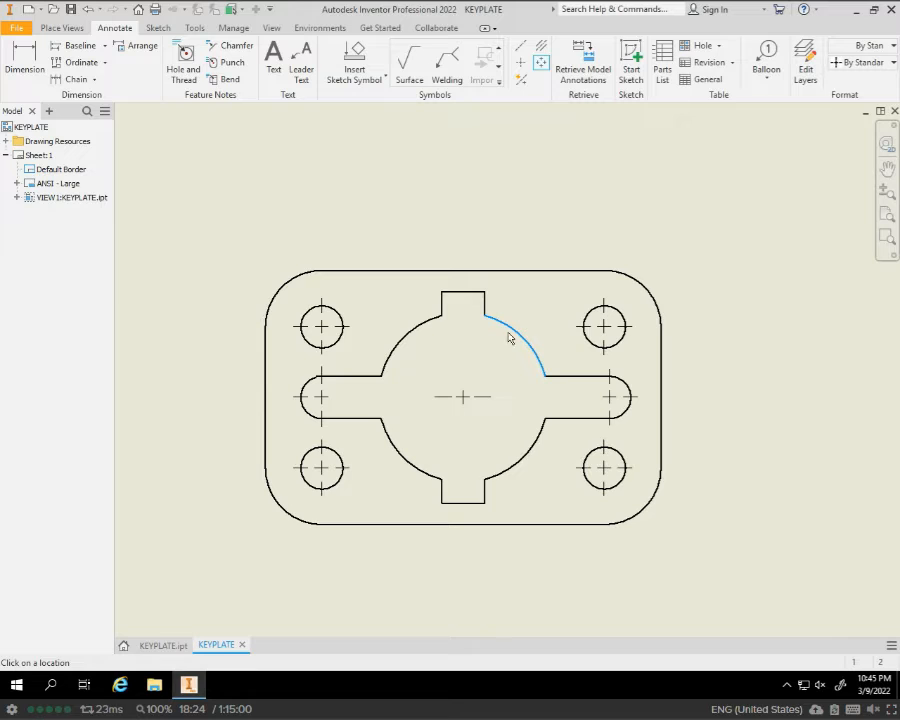
pyautogui.press('Escape')
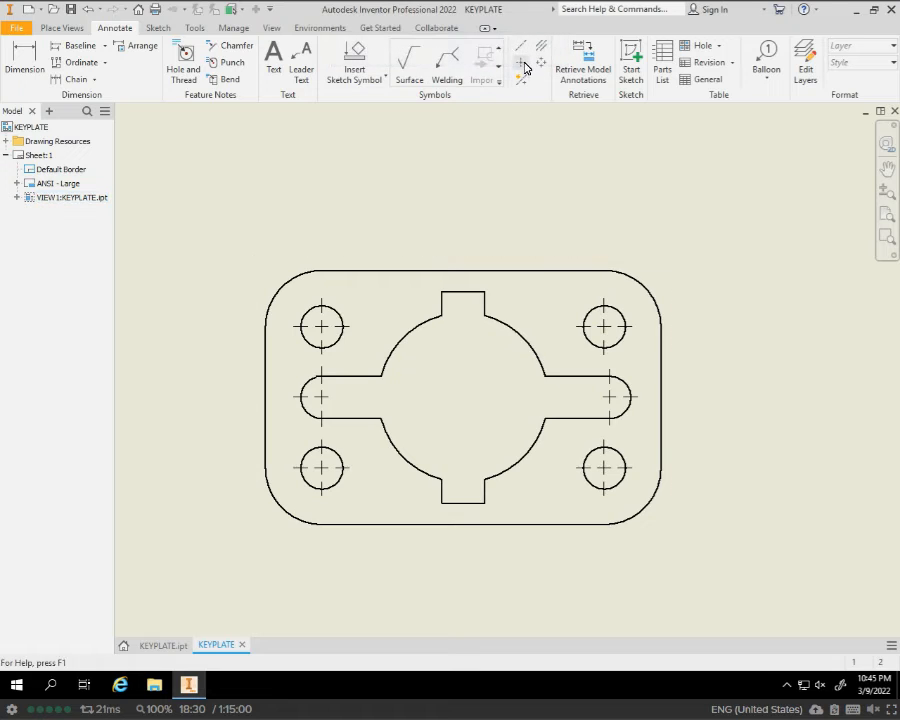
# Create a vertical centerline through the midpoints of the lower and upper keyway end edges
pyautogui.click(520, 48)
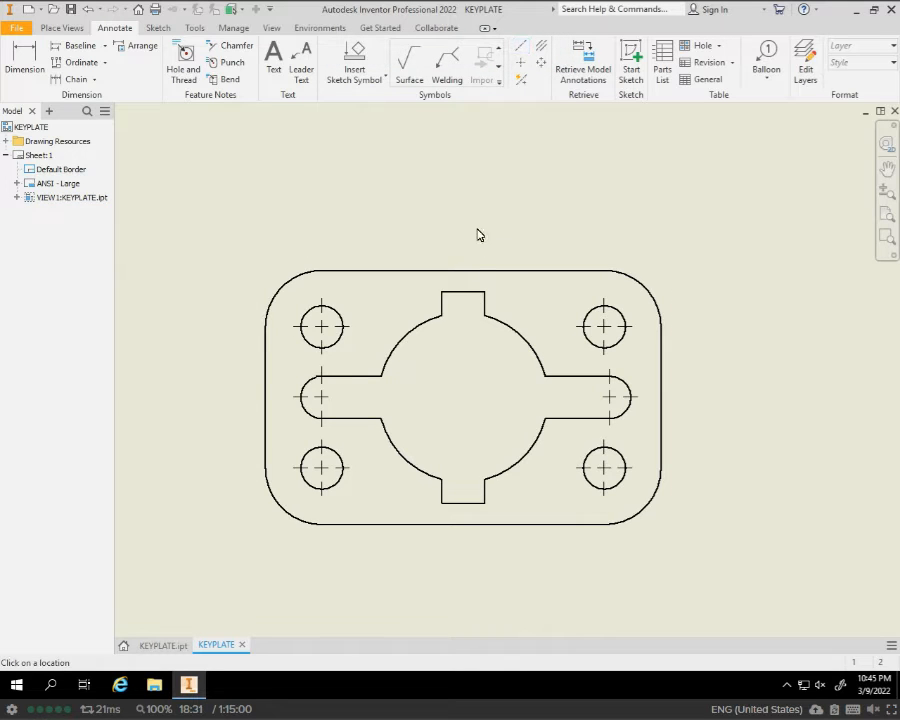
pyautogui.click(462, 503)
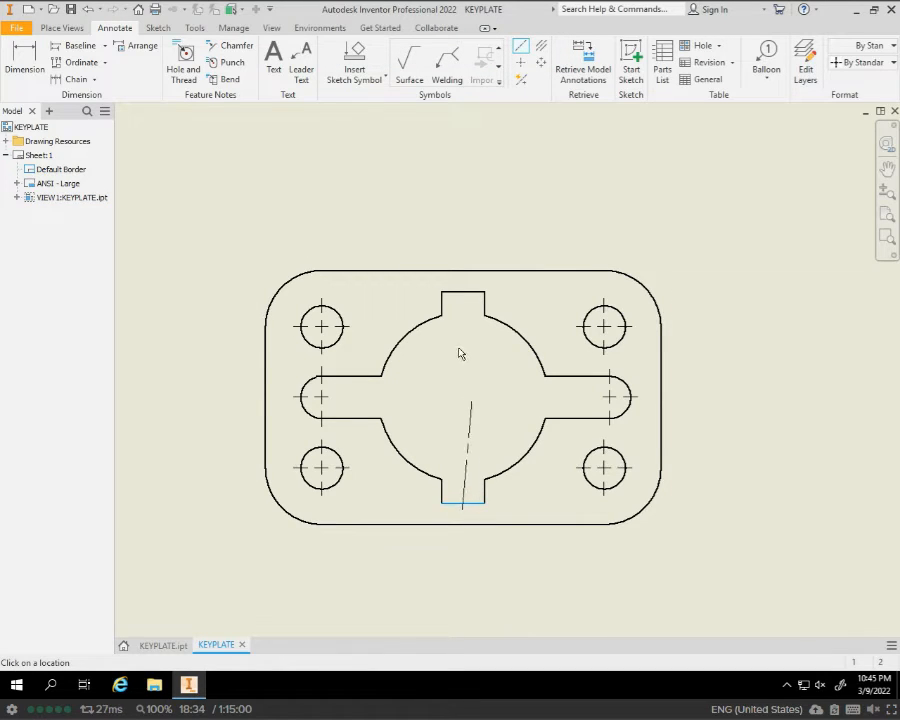
pyautogui.click(463, 291)
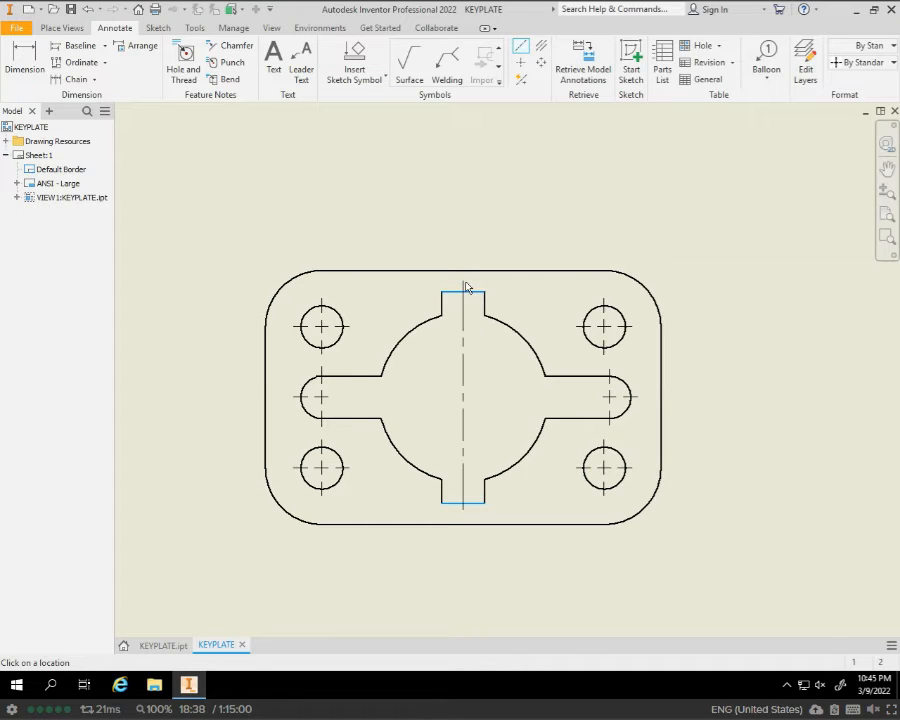
pyautogui.rightClick(465, 287)
pyautogui.click(516, 281)
# Create a horizontal centerline between the left and right rounded slot ends
pyautogui.click(305, 386)
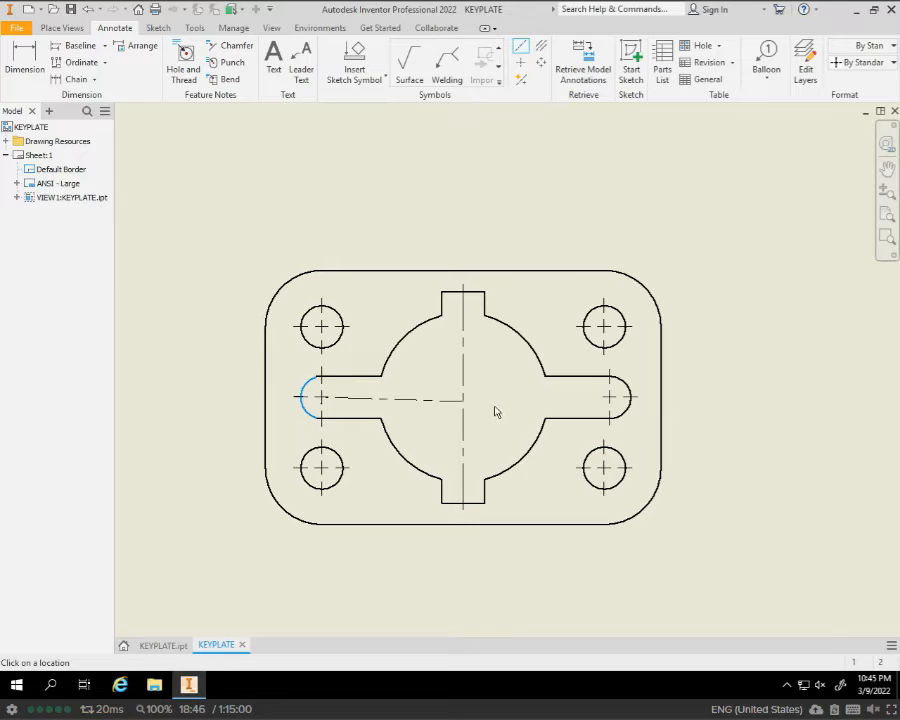
pyautogui.click(631, 398)
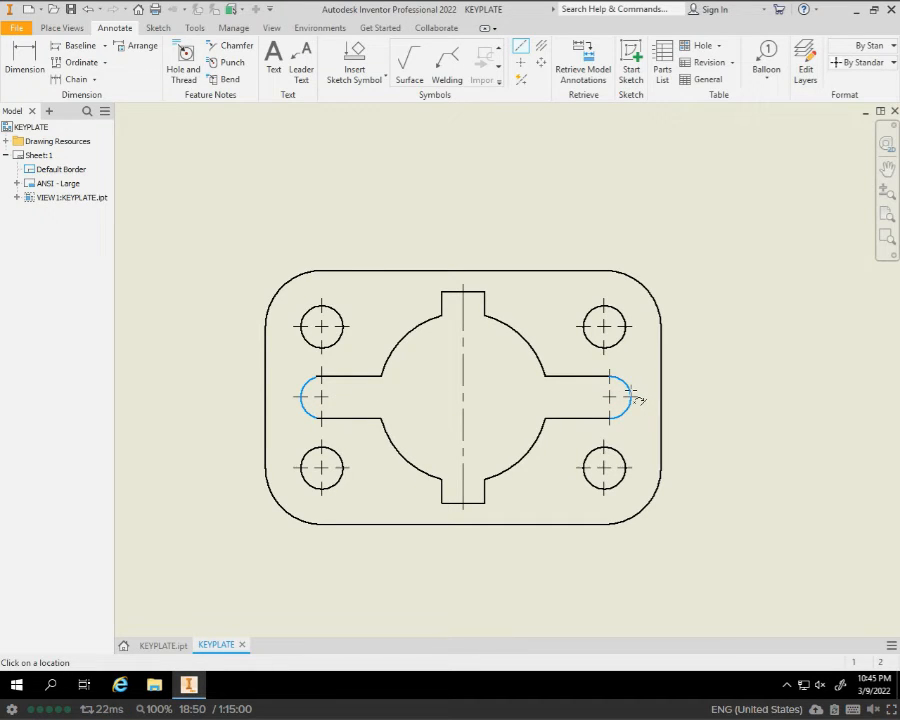
pyautogui.rightClick(633, 397)
pyautogui.click(685, 395)
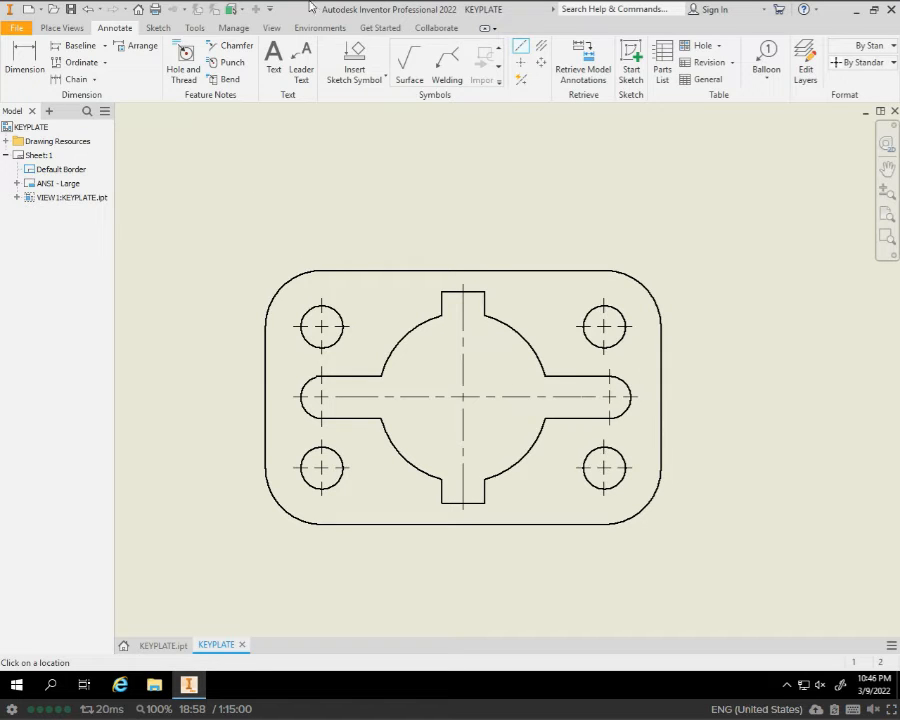
# Dimension the horizontal distance from the lower-left hole to the vertical centerline, placed below the plate, keeping the default dimension text
pyautogui.click(25, 60)
pyautogui.click(25, 58)
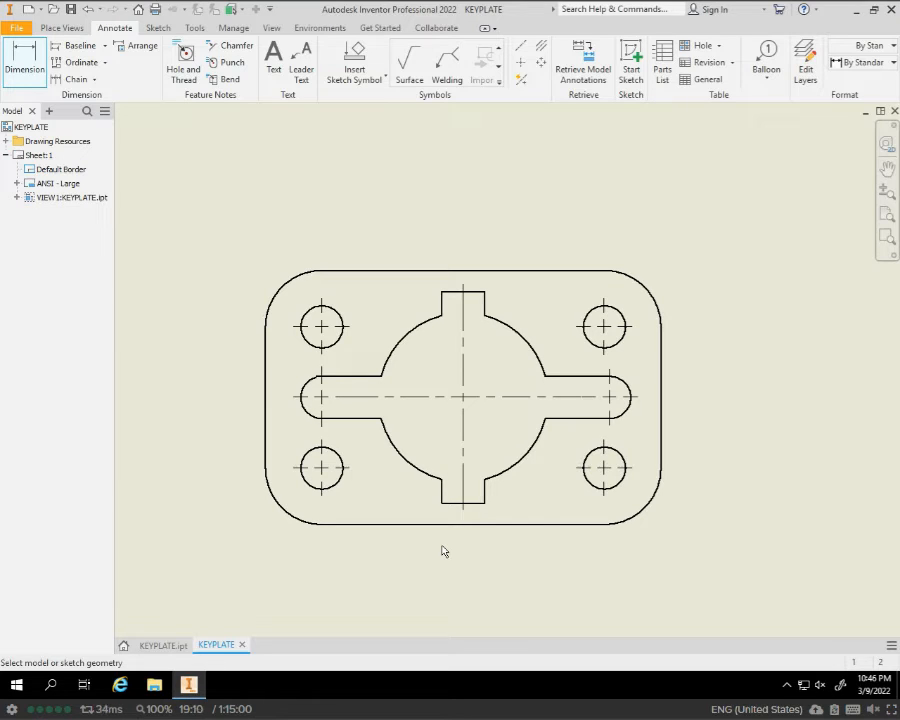
pyautogui.click(333, 490)
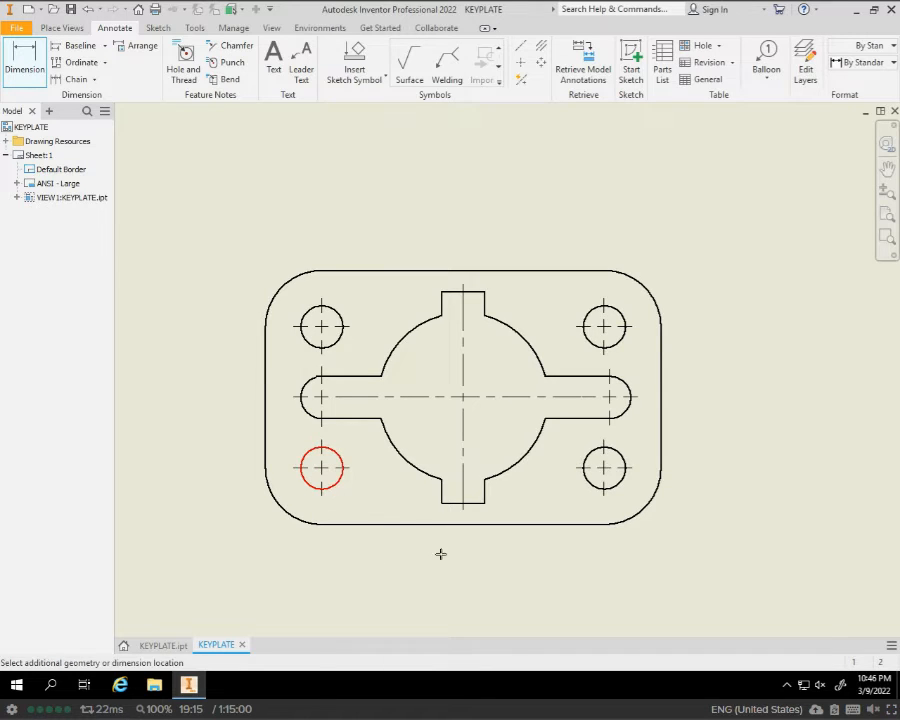
pyautogui.click(463, 508)
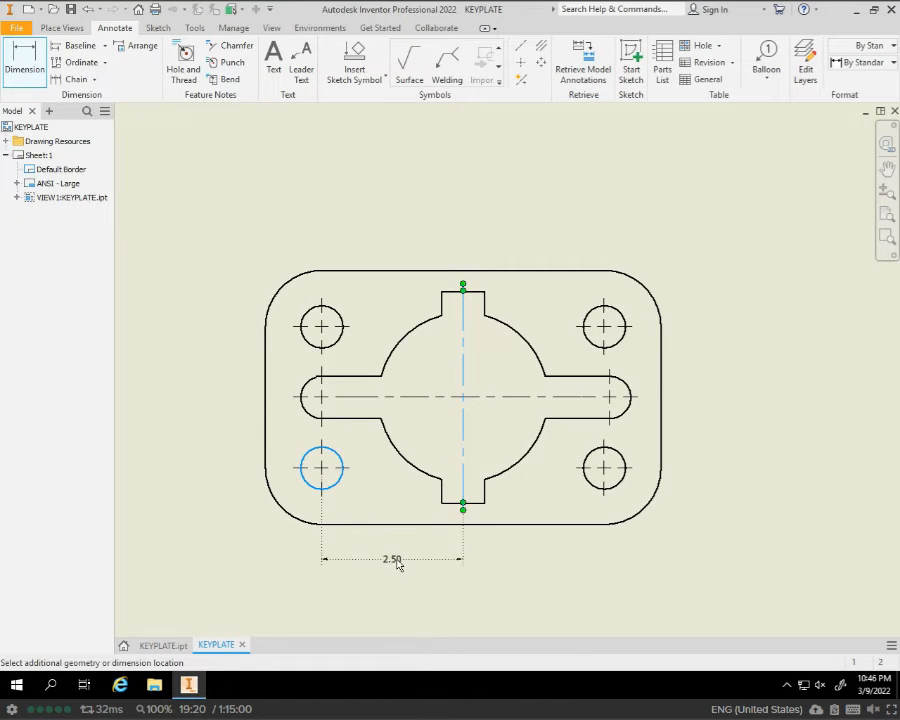
pyautogui.click(401, 564)
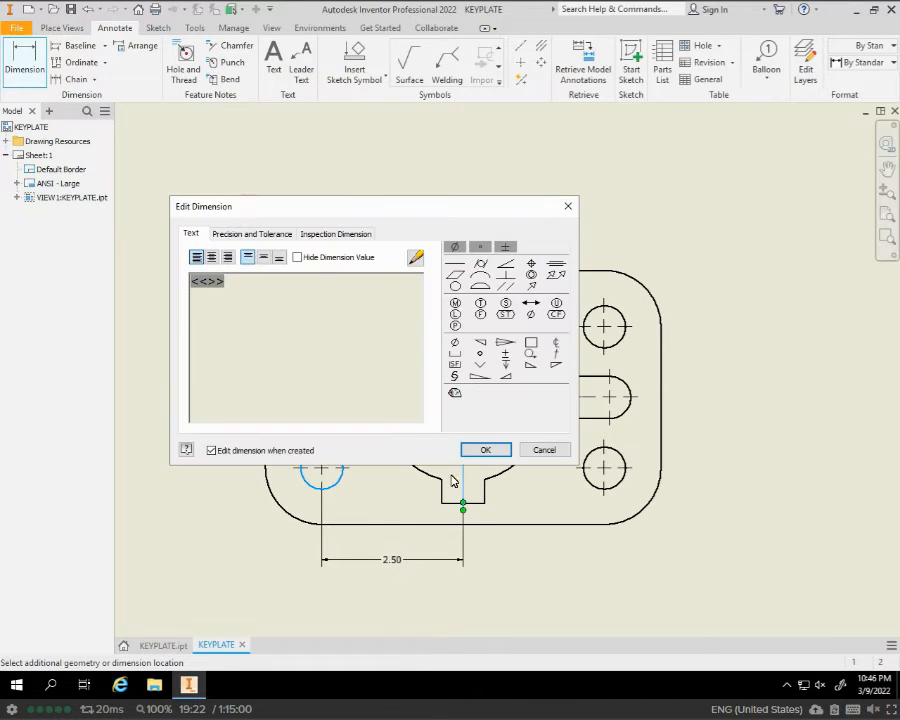
pyautogui.click(485, 452)
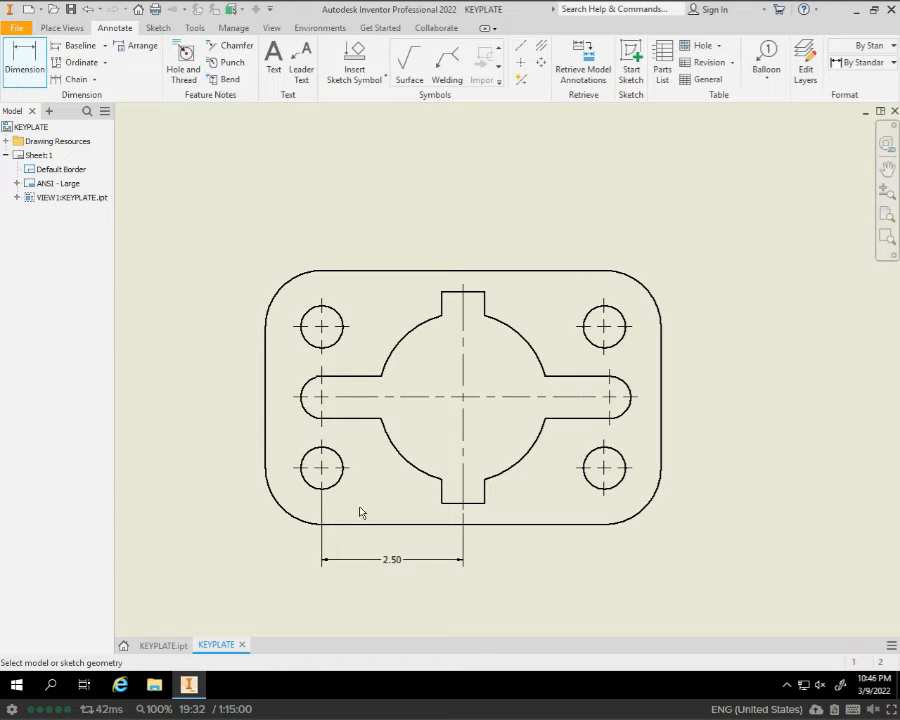
# Dimension the horizontal distance between the two lower holes, placed beneath the existing hole-to-centerline dimension, with the default text
pyautogui.click(342, 484)
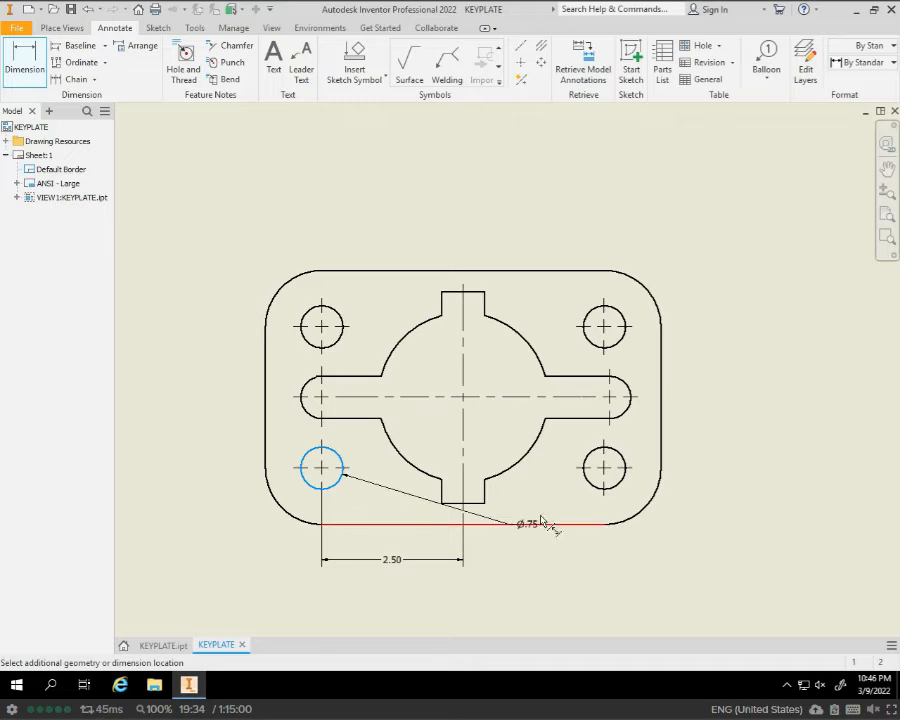
pyautogui.click(595, 487)
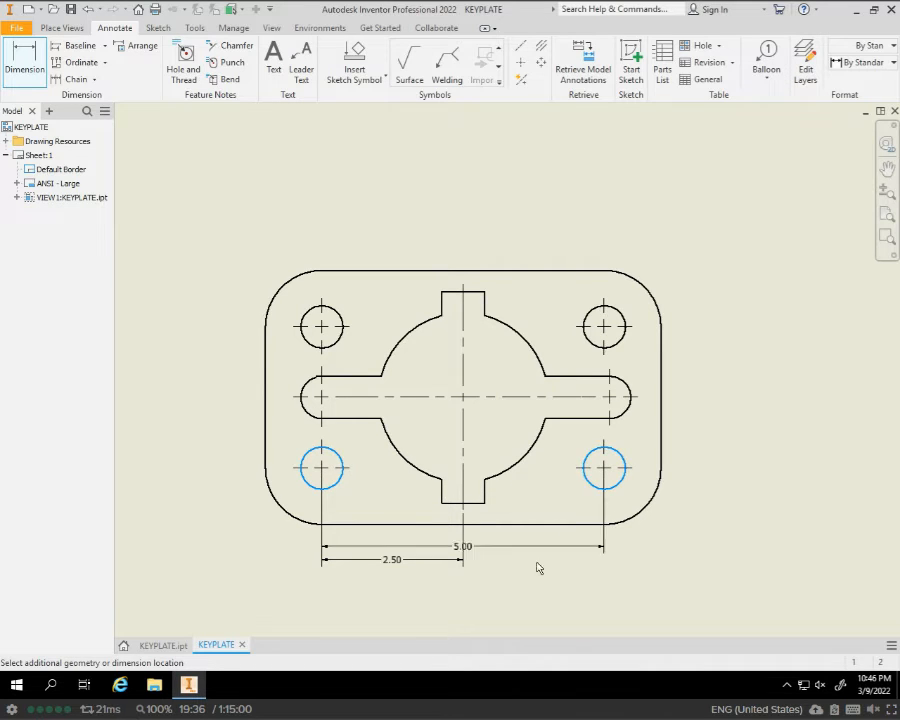
pyautogui.click(521, 591)
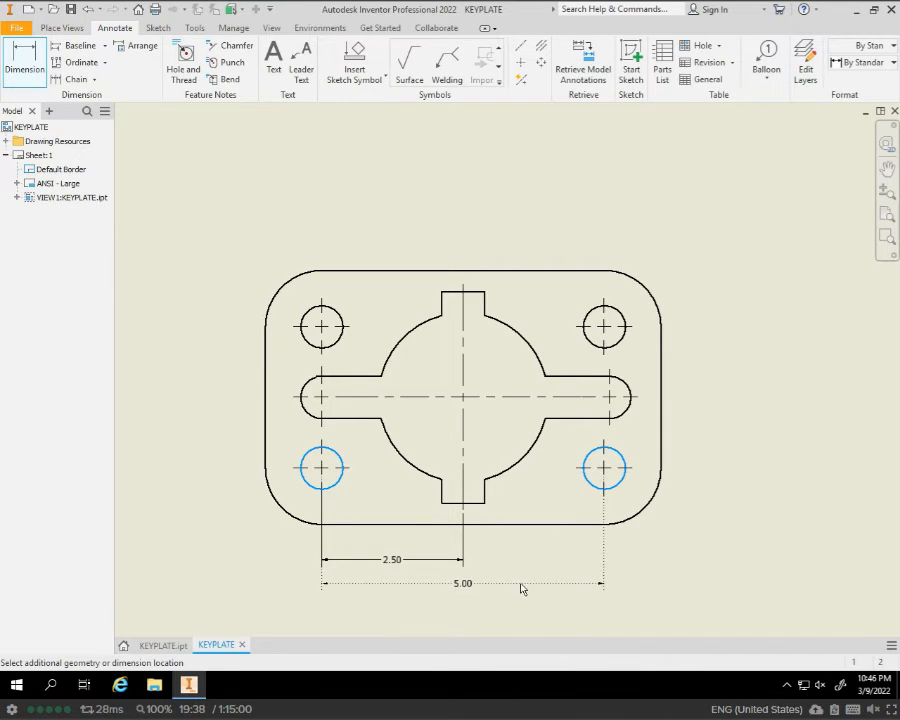
pyautogui.click(522, 593)
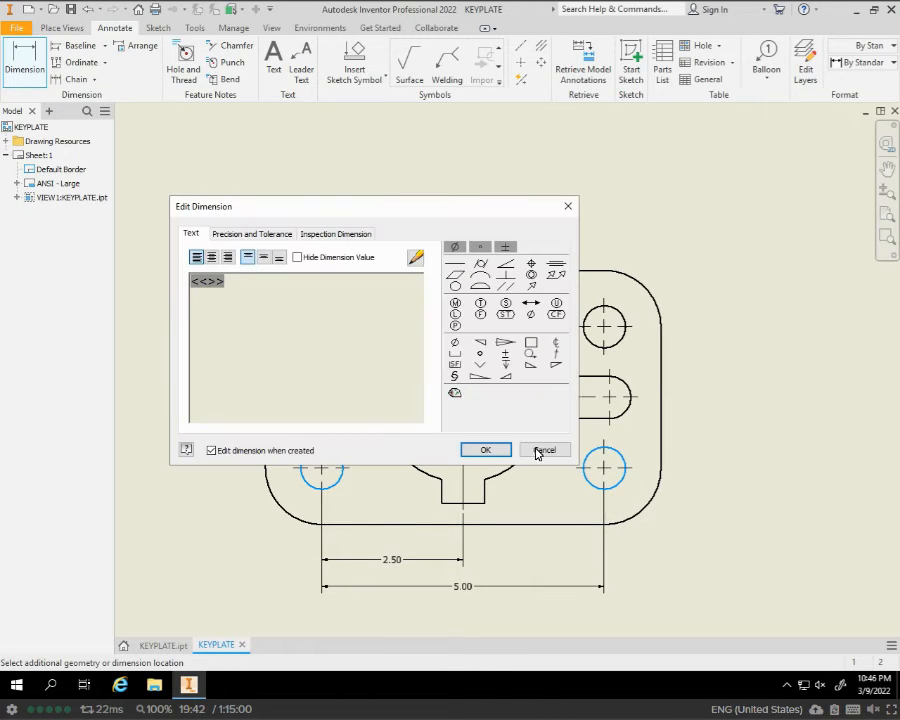
pyautogui.click(503, 451)
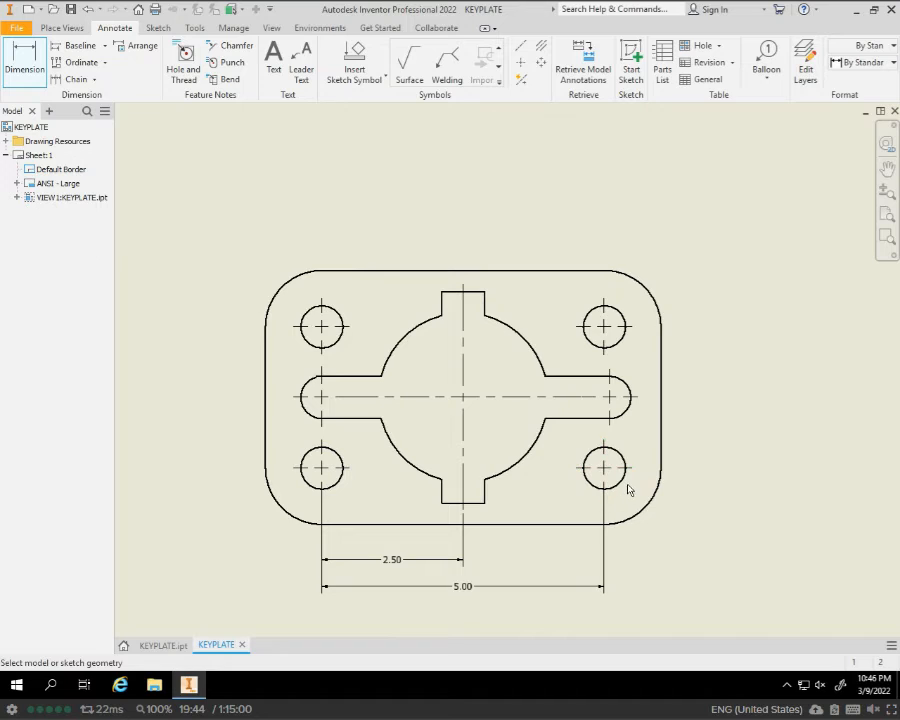
# Dimension the vertical distance between the lower-right hole and the right slot end, placed to the right of the plate with the default text
pyautogui.click(623, 483)
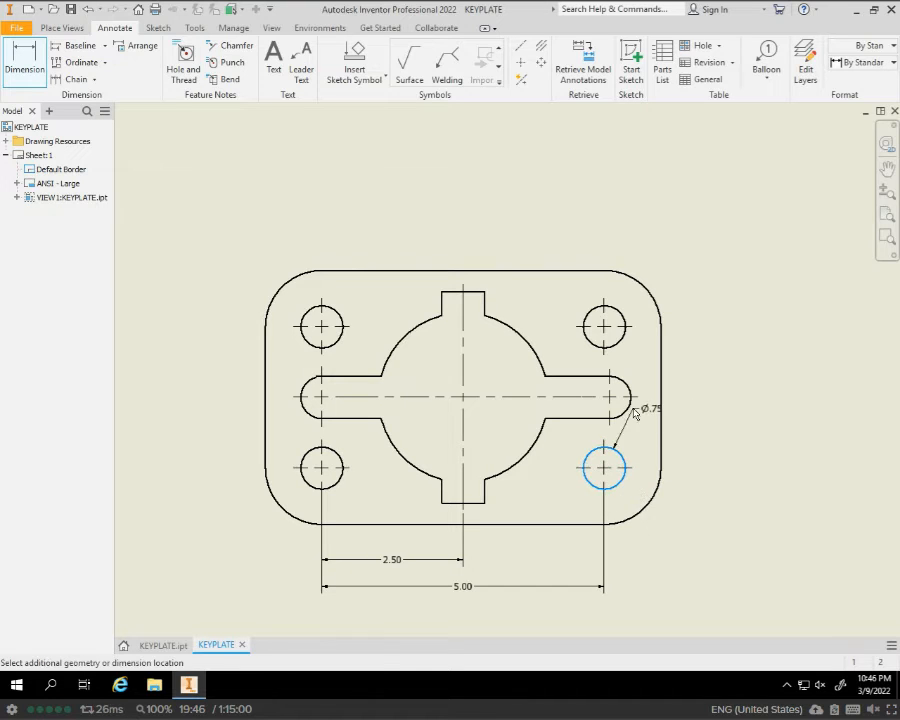
pyautogui.click(630, 405)
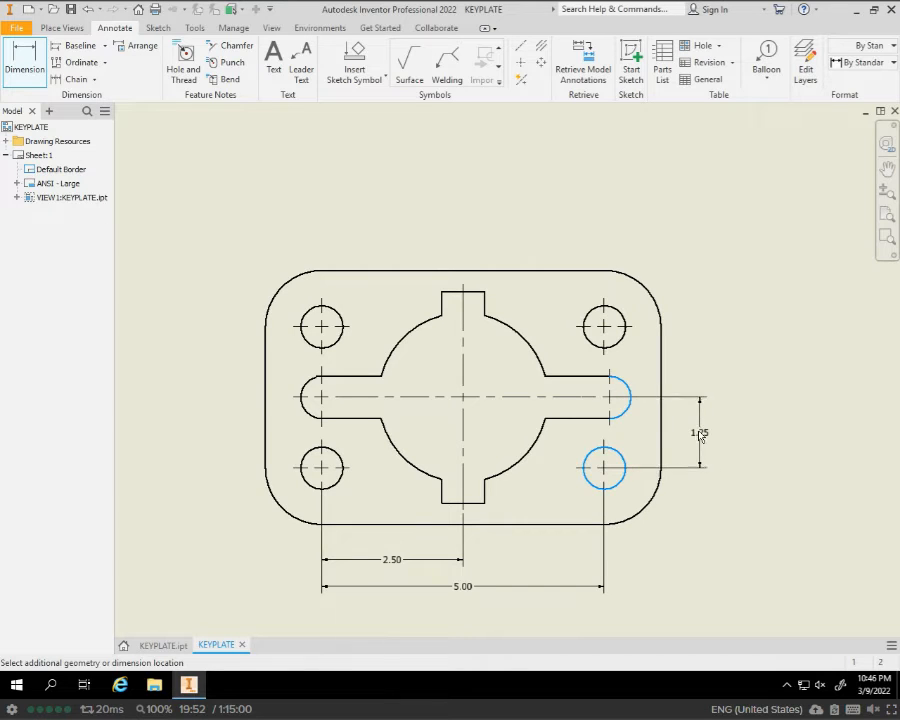
pyautogui.click(702, 428)
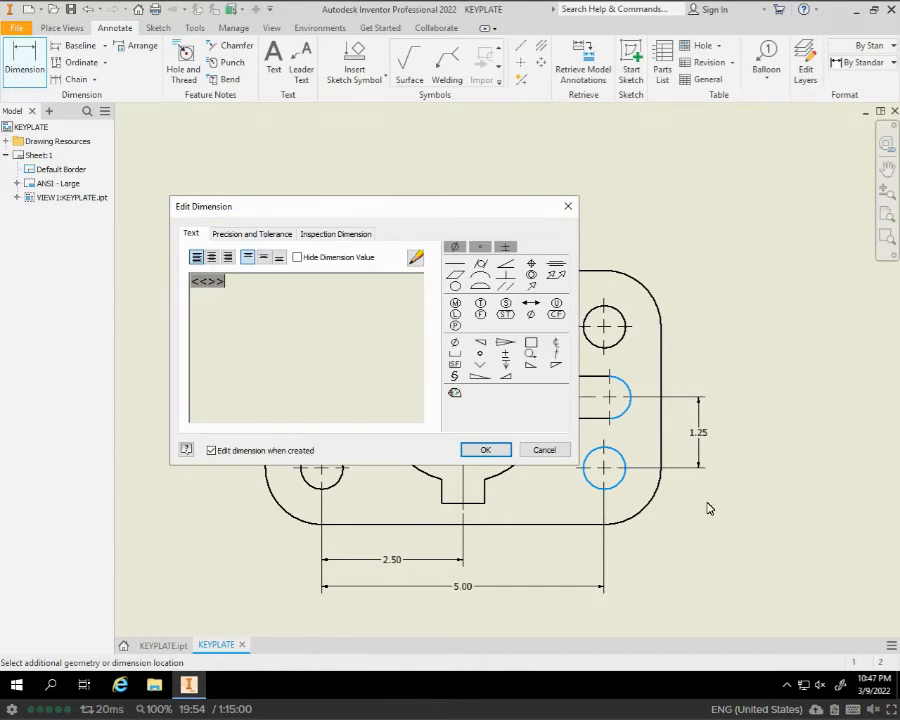
pyautogui.click(485, 450)
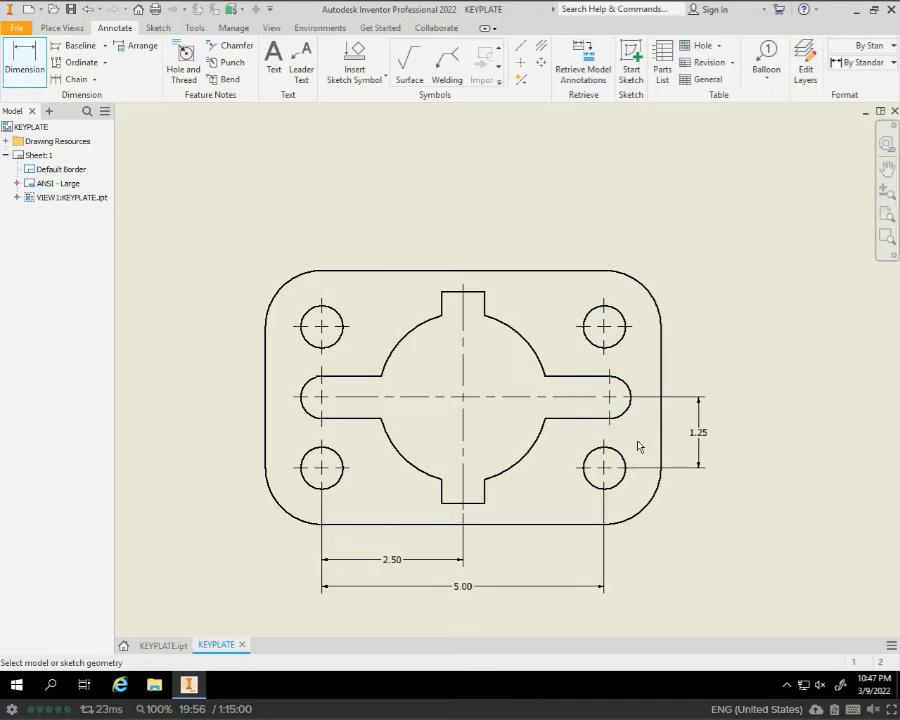
# Dimension the vertical distance between the two right-hand holes, placed outside the existing hole-to-slot dimension, with the default text
pyautogui.click(626, 468)
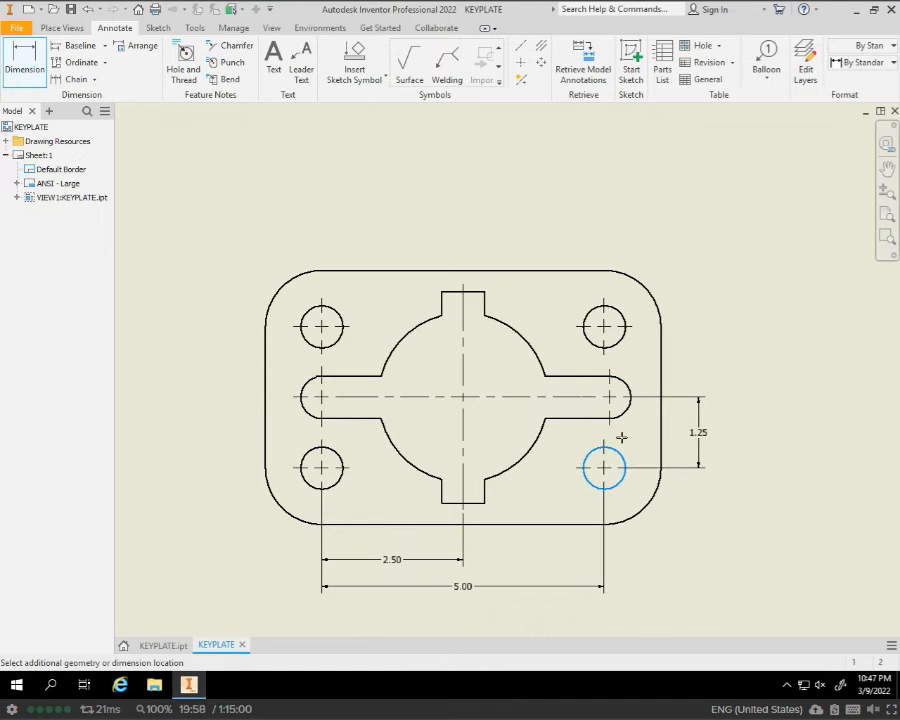
pyautogui.click(626, 325)
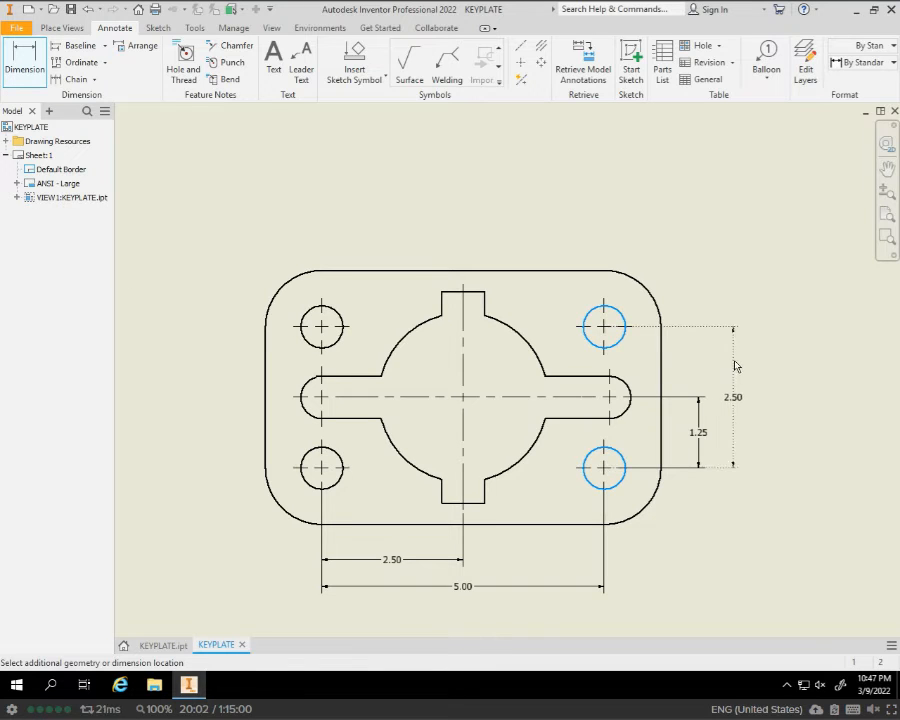
pyautogui.click(735, 364)
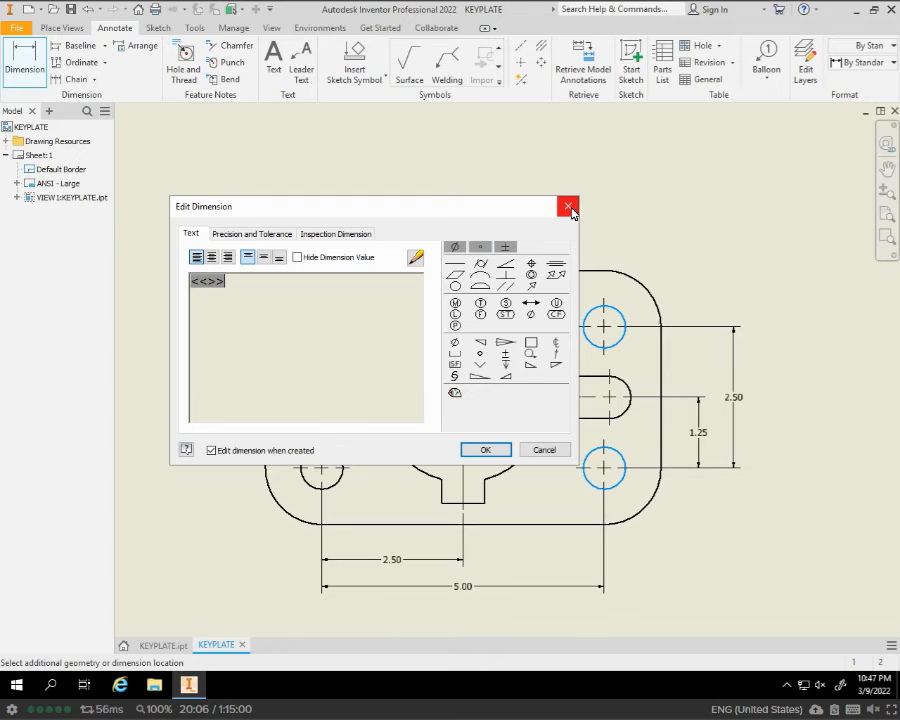
pyautogui.click(481, 451)
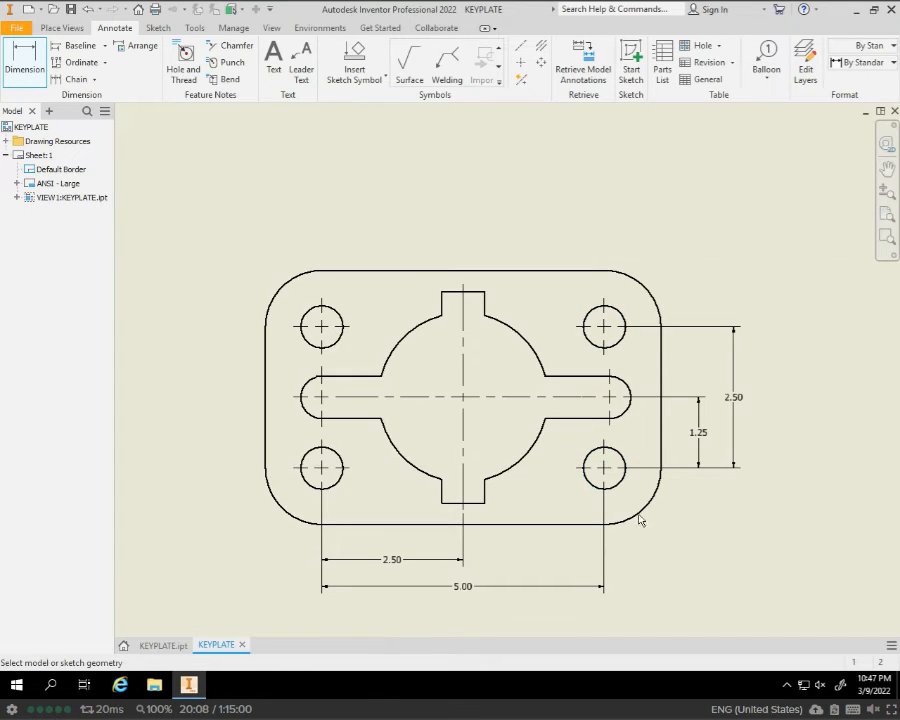
# Dimension the radius of the plate's upper-right corner, placed outside the plate, and add the second text line "4 PLACES"
pyautogui.click(644, 289)
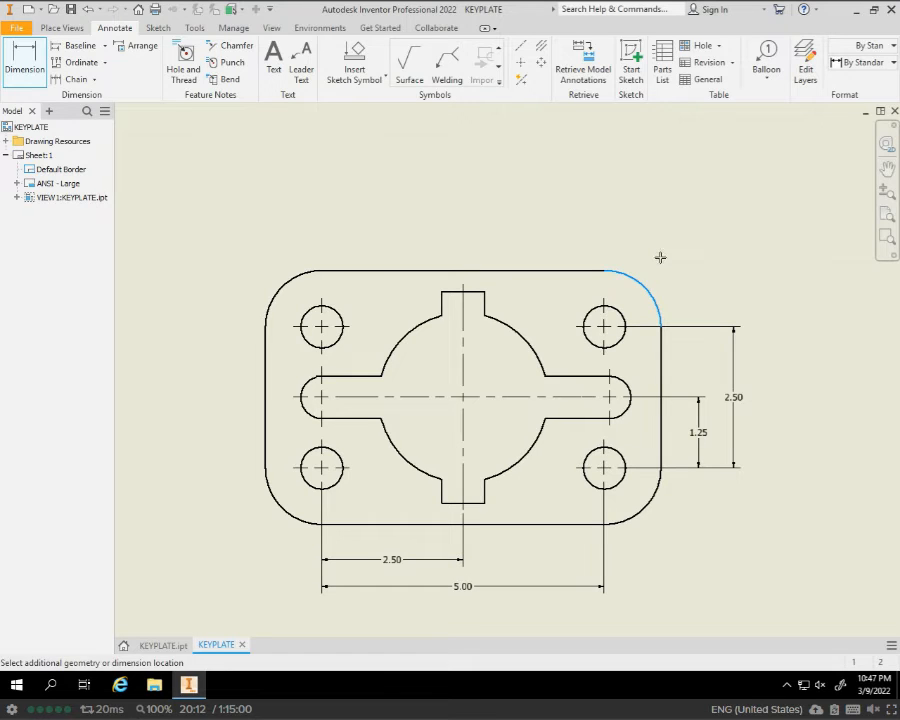
pyautogui.press('Escape')
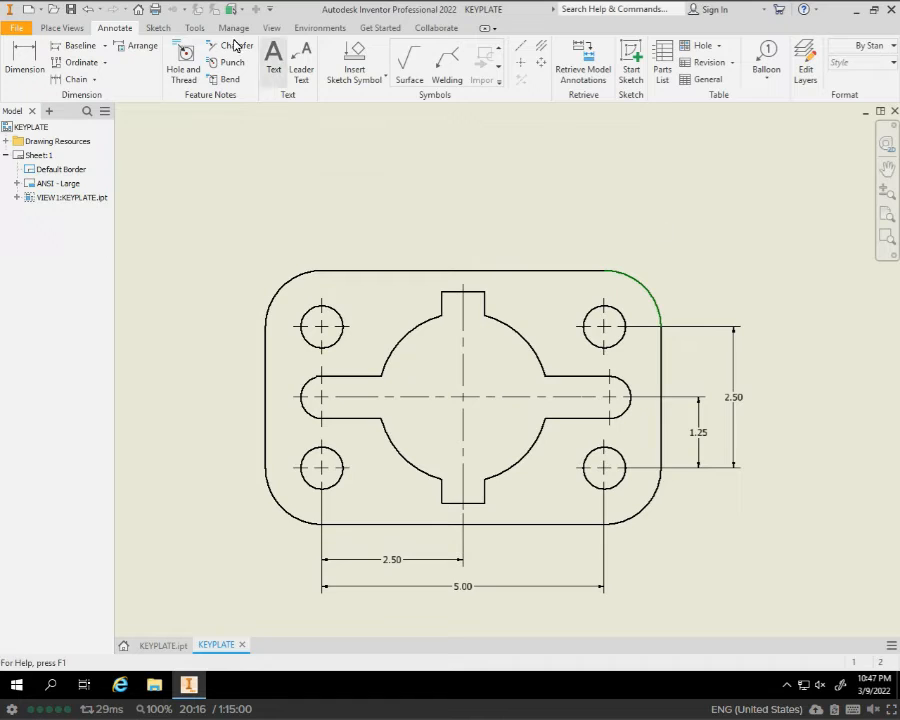
pyautogui.click(21, 48)
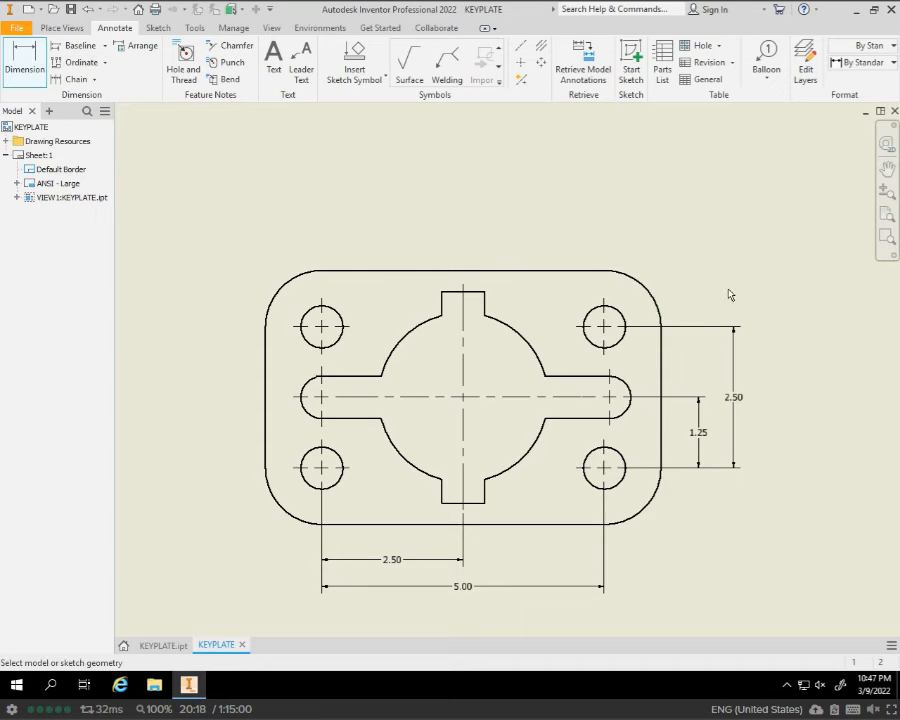
pyautogui.click(630, 278)
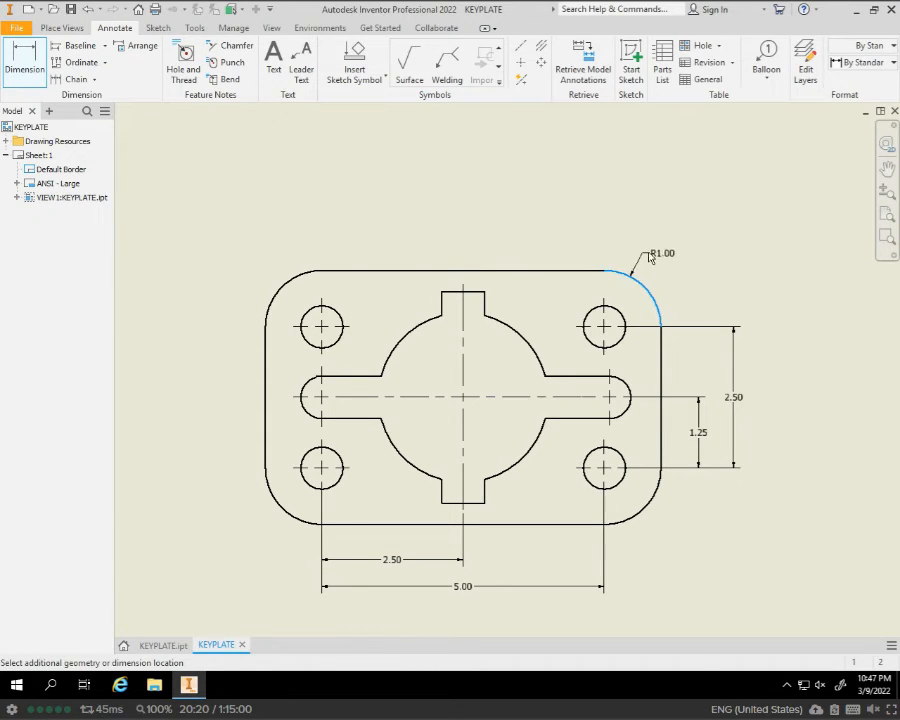
pyautogui.click(673, 239)
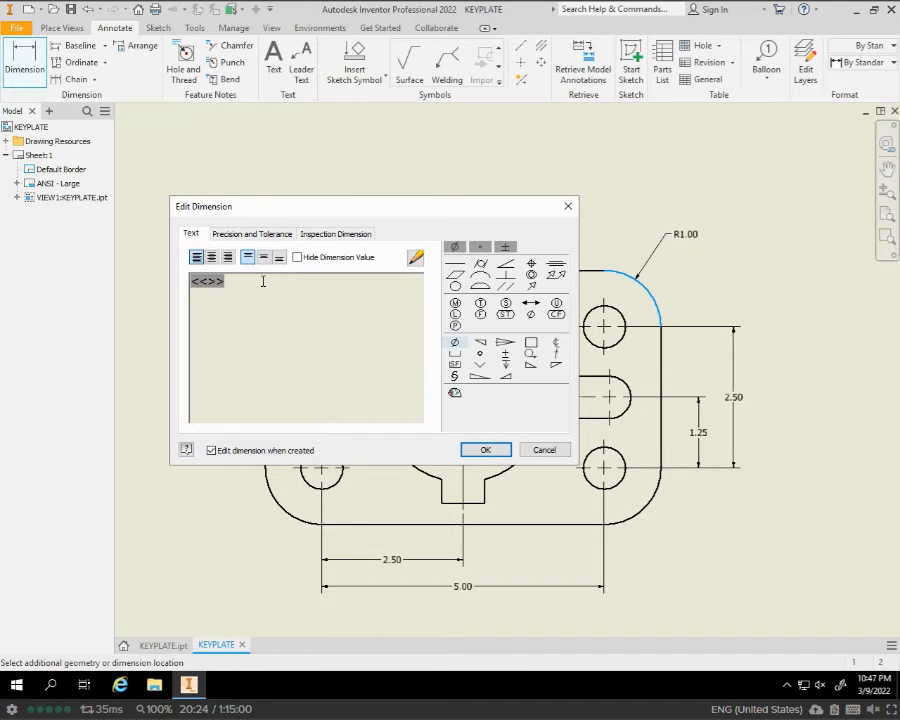
pyautogui.write('4 PLACES')
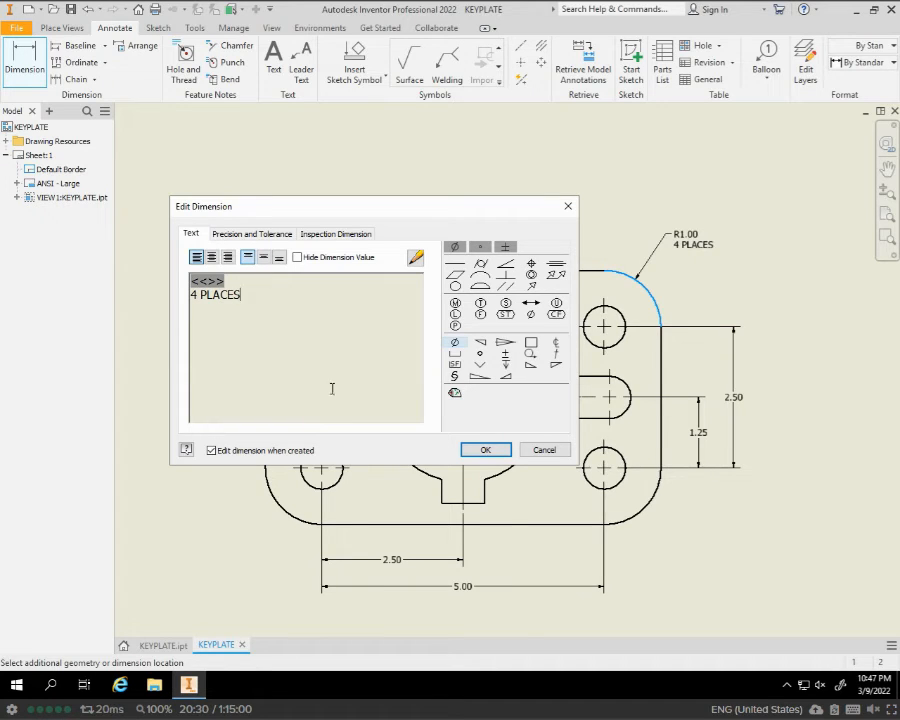
pyautogui.click(471, 452)
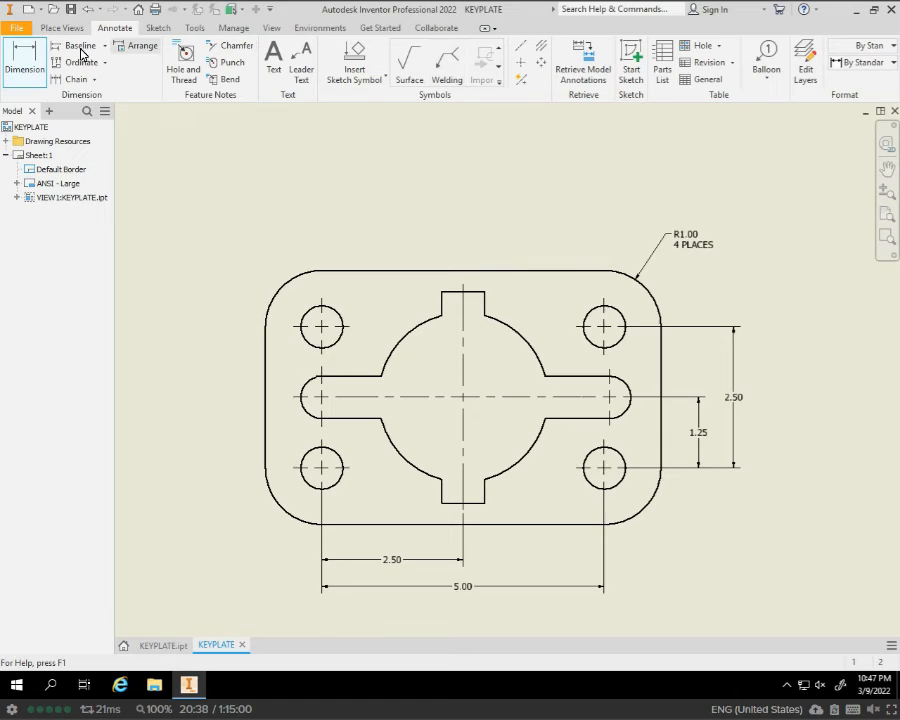
# Dimension the radii of the central opening's upper-left arc and the left slot end, placing both outside the plate with default text
pyautogui.click(33, 53)
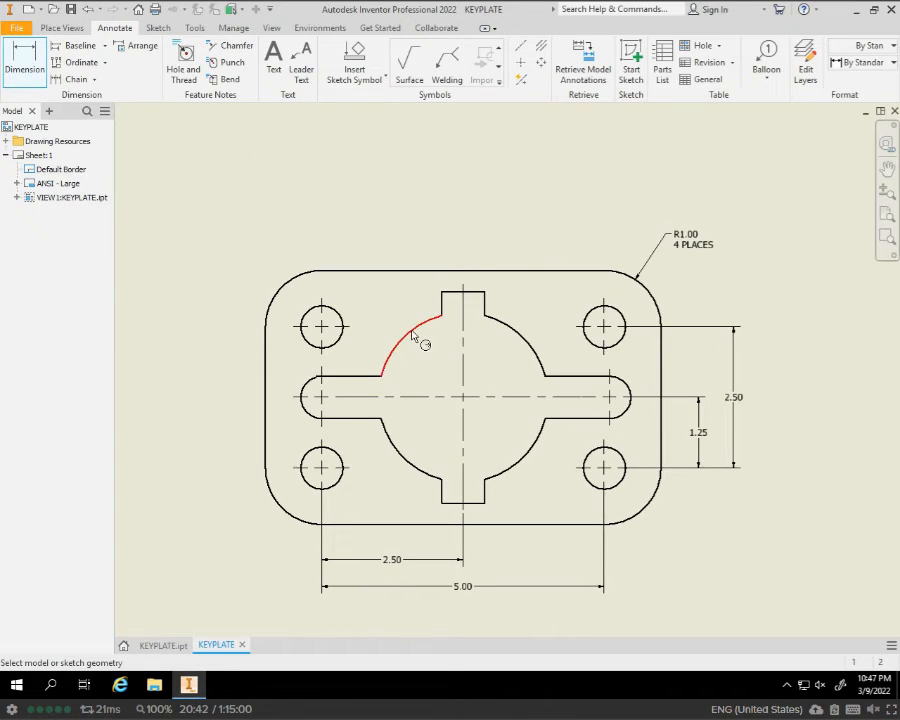
pyautogui.click(413, 336)
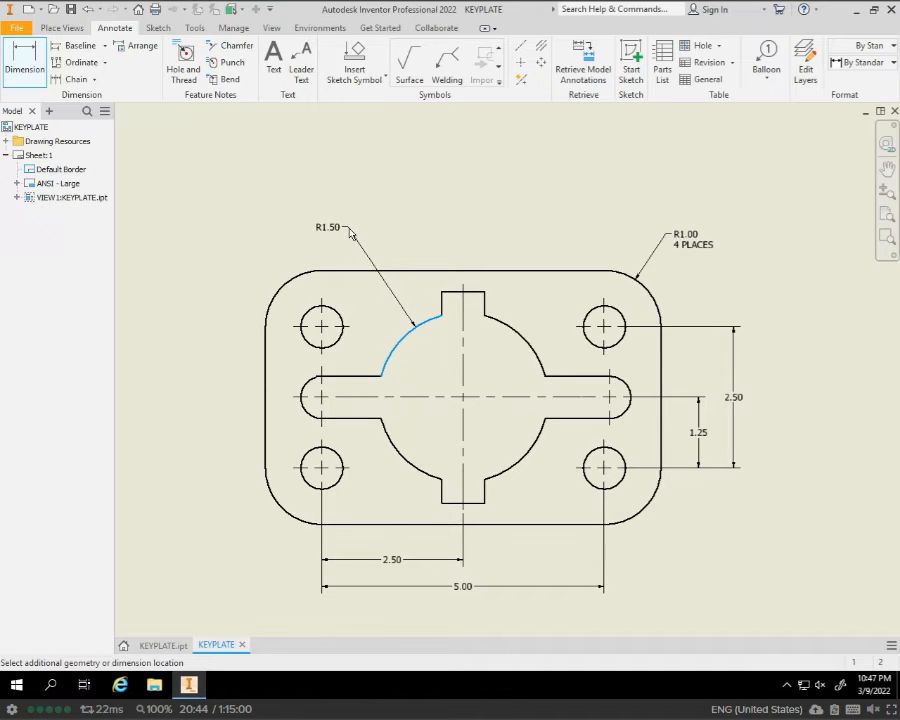
pyautogui.click(350, 233)
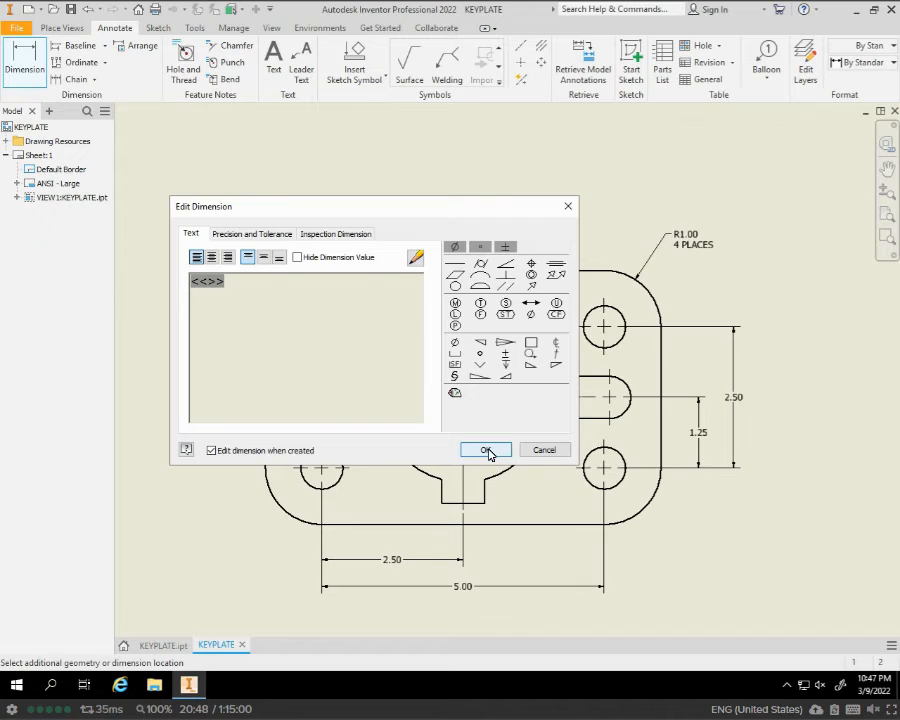
pyautogui.click(487, 451)
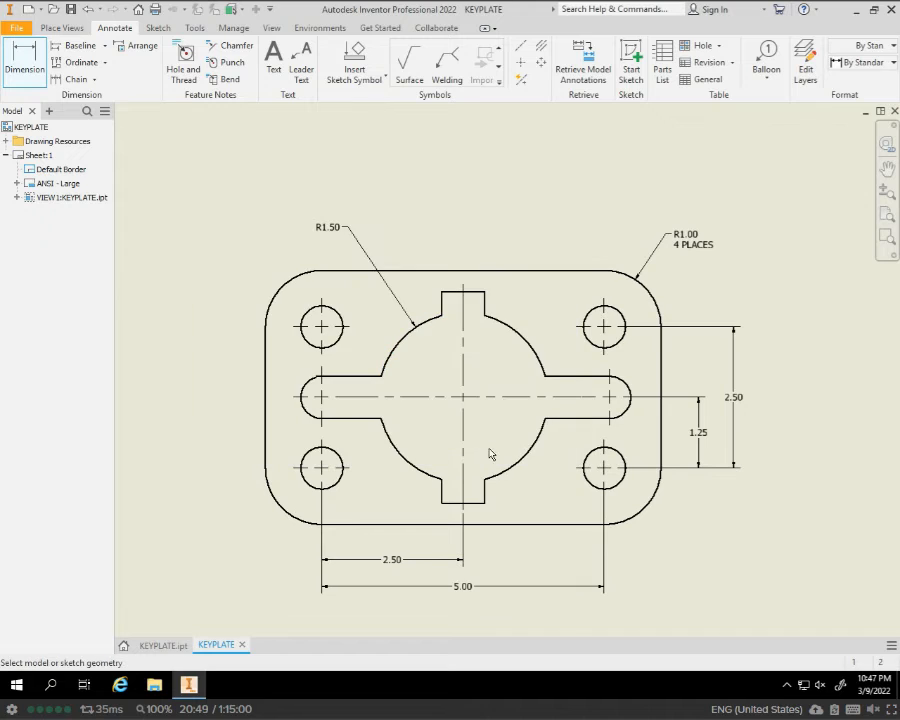
pyautogui.click(306, 414)
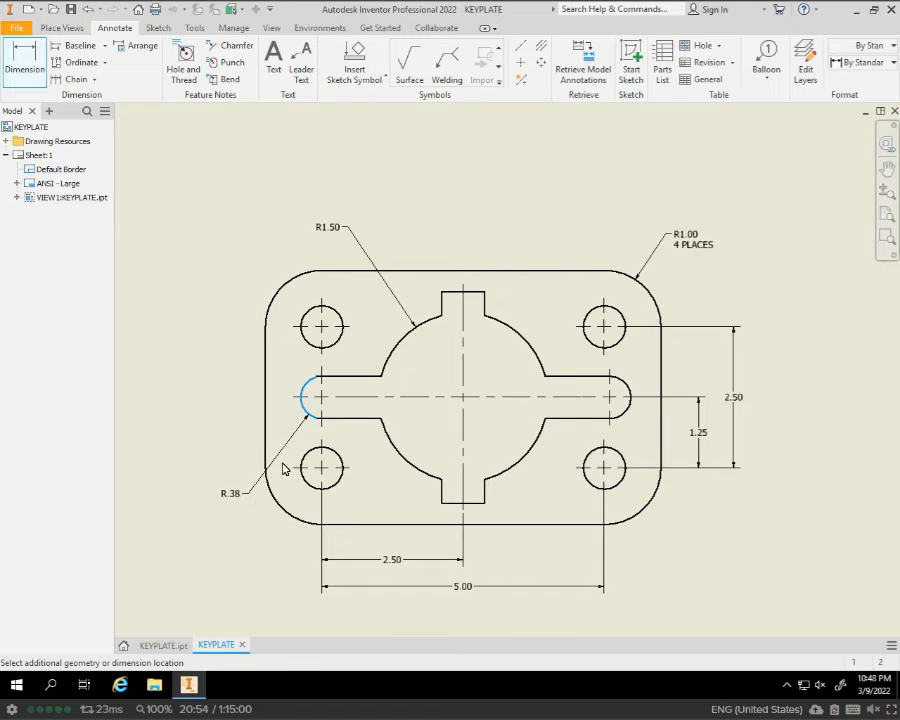
pyautogui.click(284, 469)
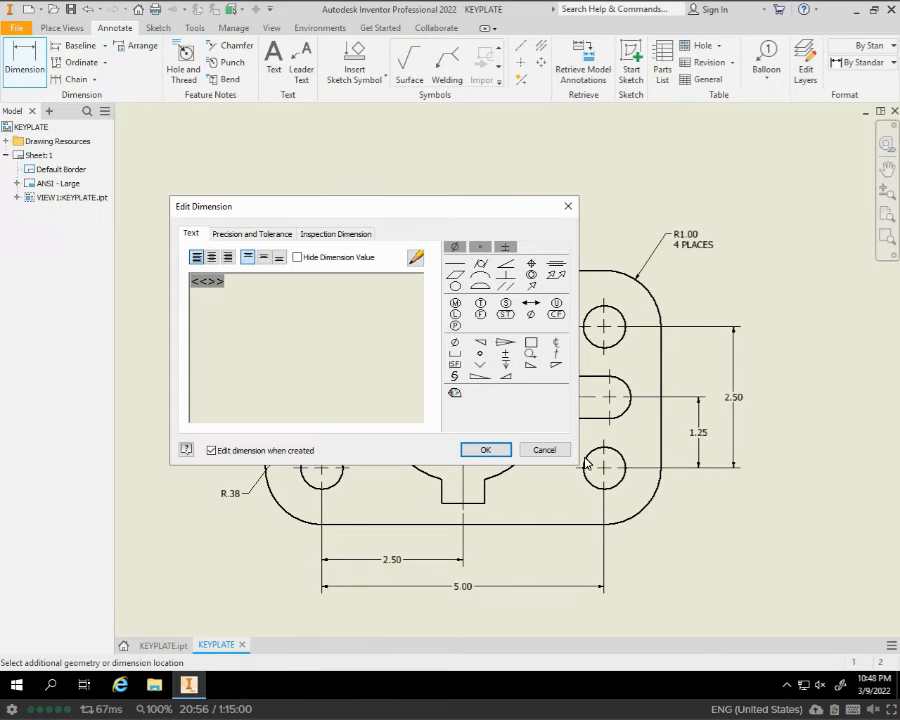
pyautogui.click(490, 451)
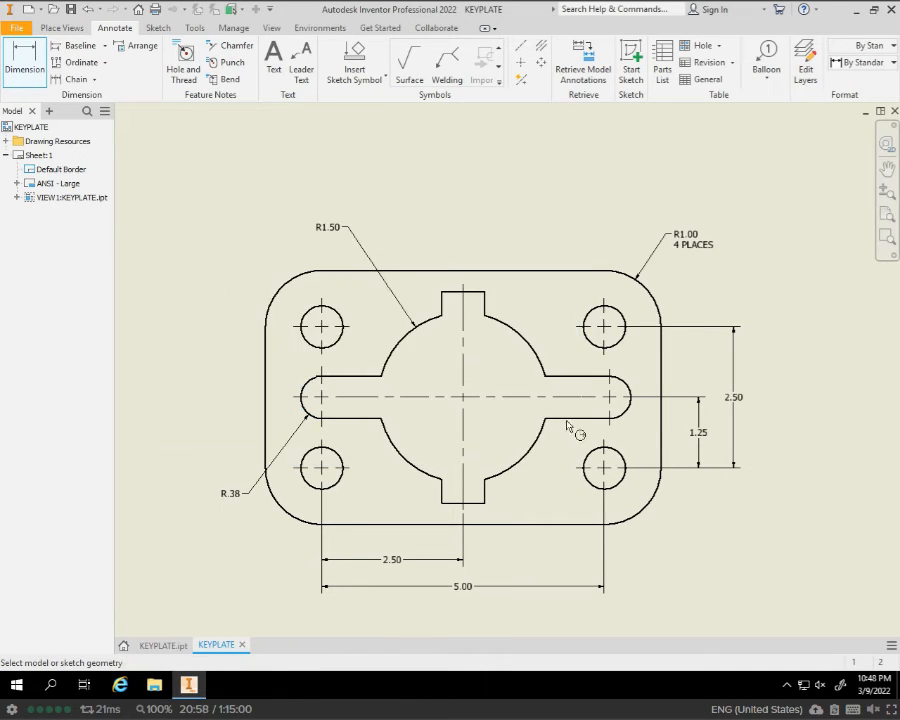
# Dimension the lower-right hole's diameter, placed below and right of the plate, and add the second text line "4 HOLES"
pyautogui.click(626, 485)
pyautogui.click(663, 553)
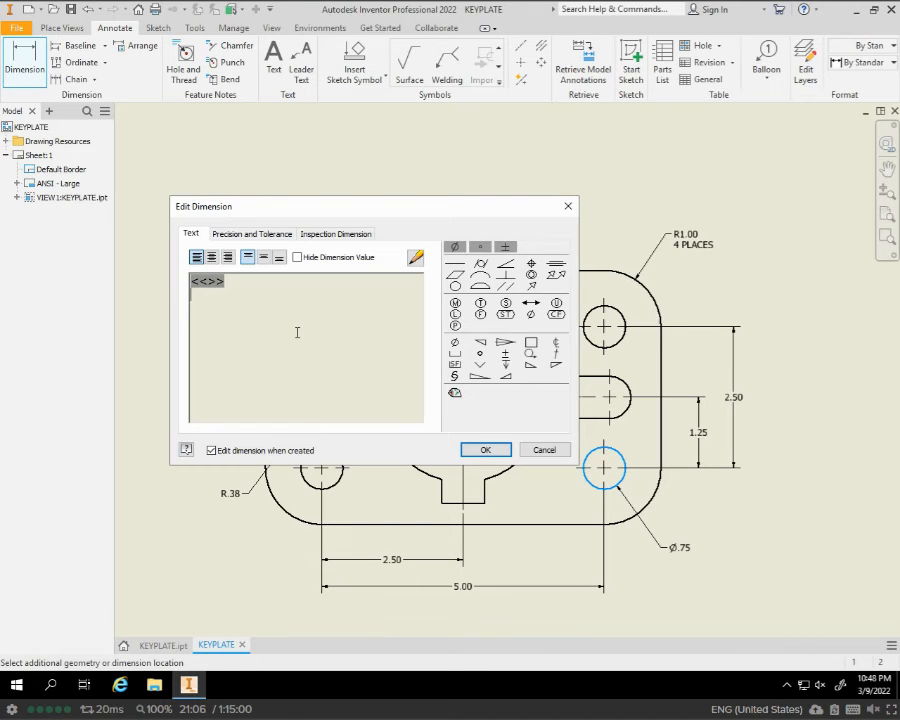
pyautogui.write('4 HOLES')
pyautogui.click(486, 451)
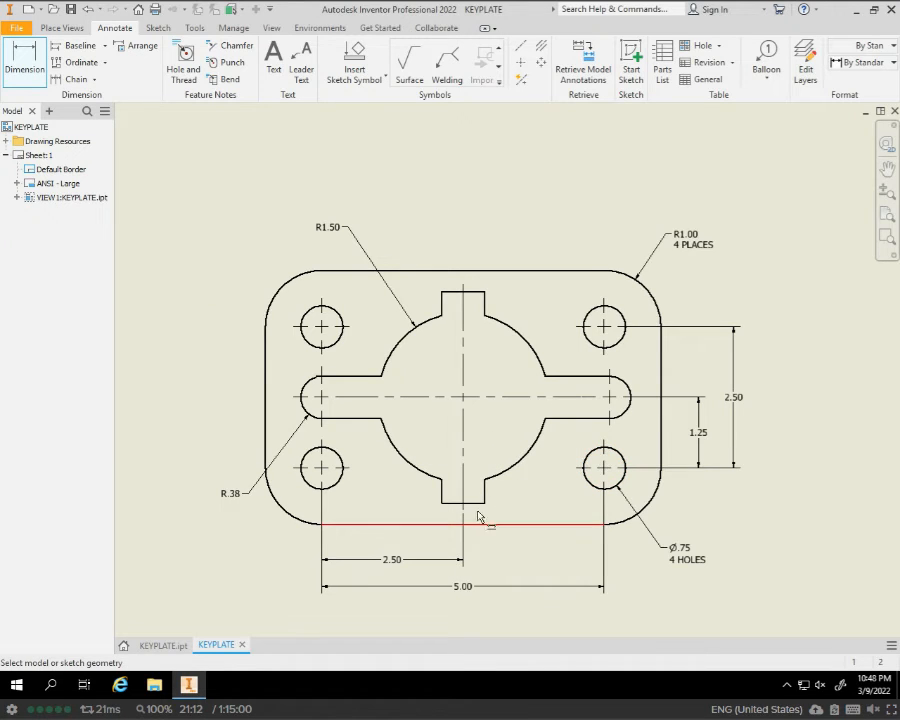
# Dimension the width of the upper keyway's end edge, placed above the plate with the default text
pyautogui.click(475, 292)
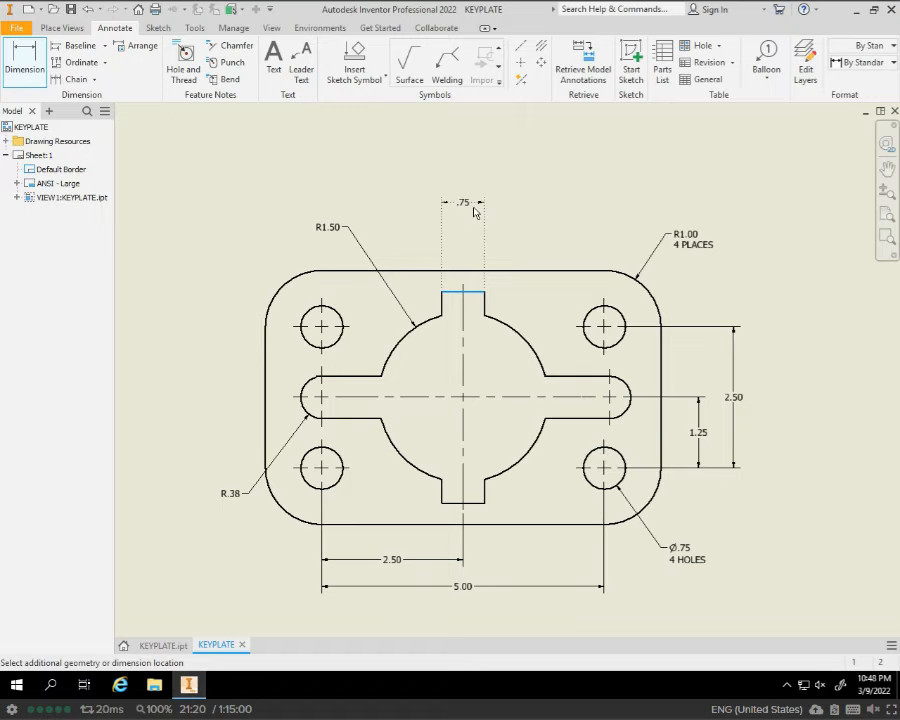
pyautogui.click(474, 257)
pyautogui.press('Return')
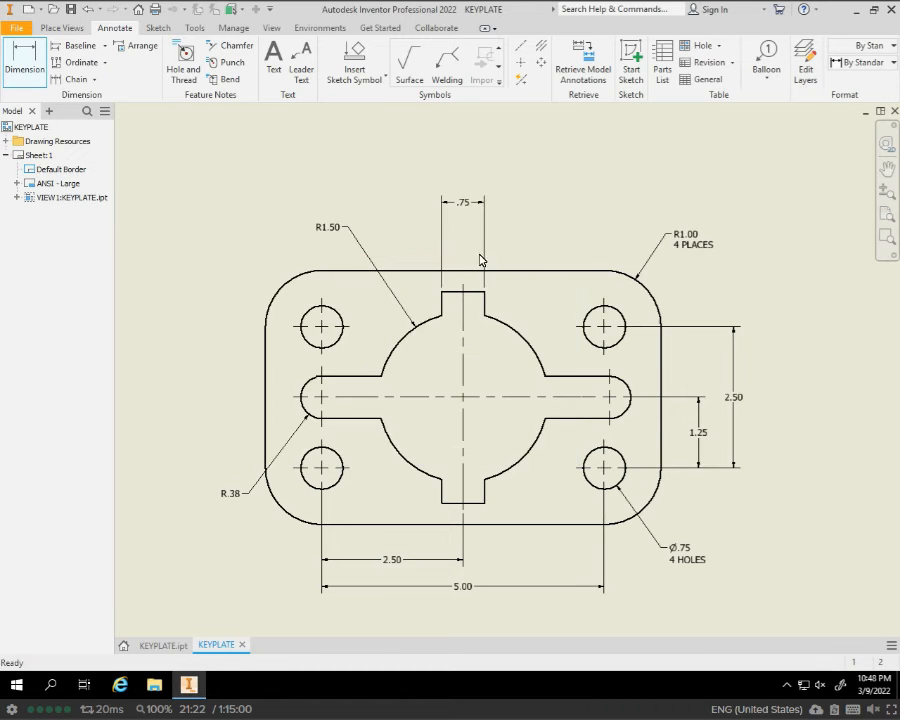
pyautogui.press('Escape')
# Dimension the horizontal distance from the upper keyway's left corner to the vertical centerline, placed beneath the keyway width dimension with the default text
pyautogui.scroll(-4, 478, 272)
pyautogui.scroll(7, 455, 290)
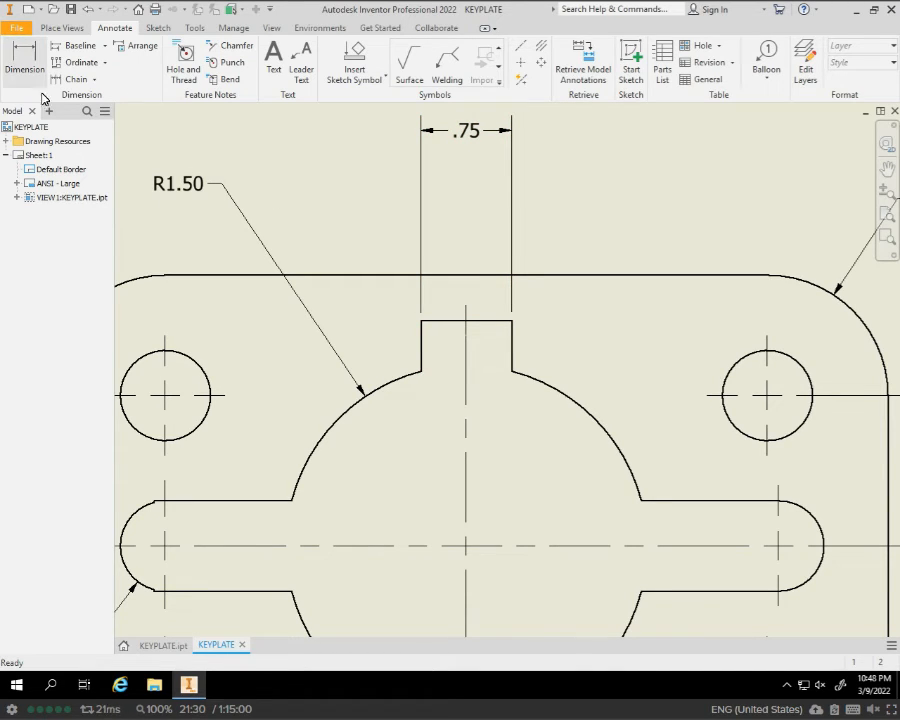
pyautogui.click(24, 57)
pyautogui.click(423, 320)
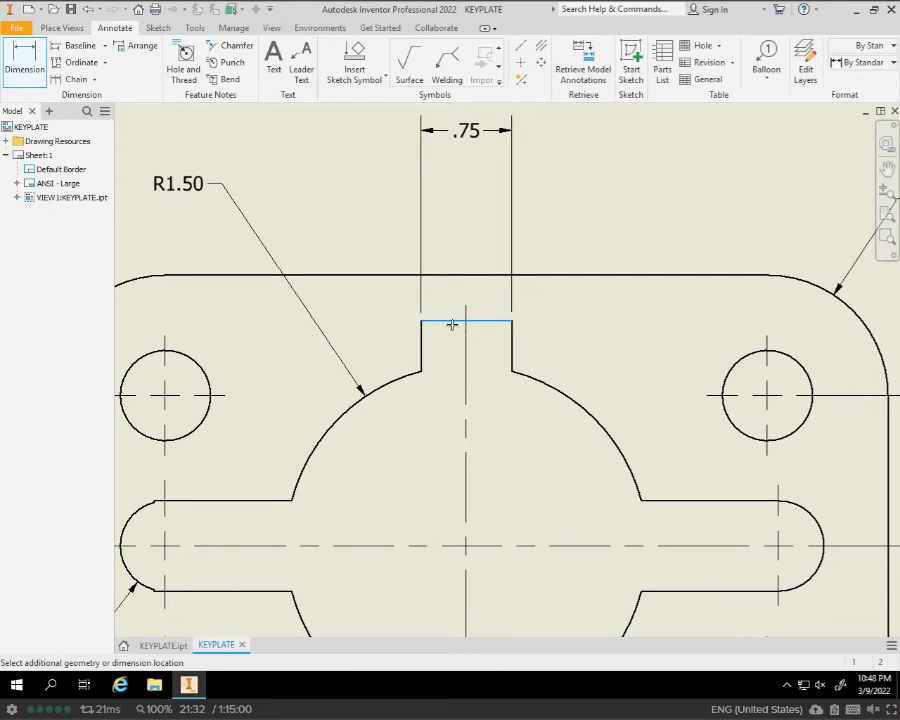
pyautogui.click(466, 306)
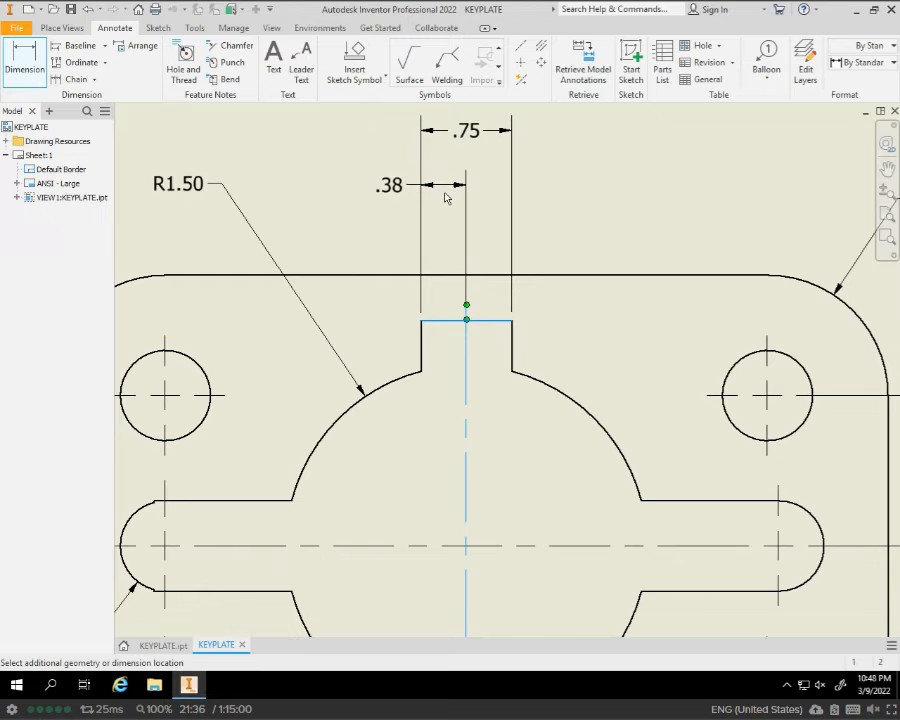
pyautogui.click(458, 196)
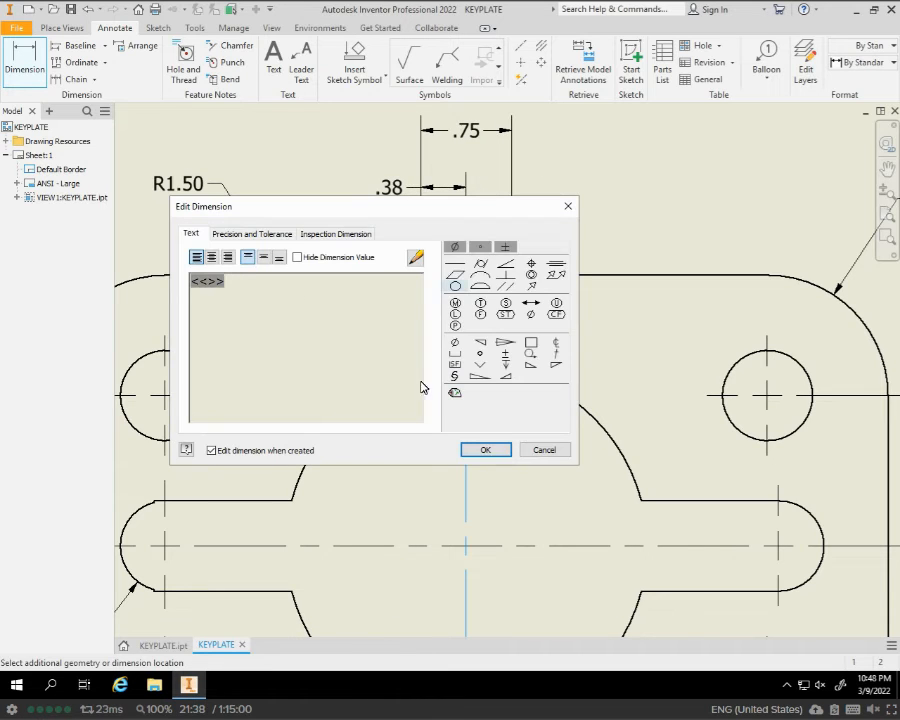
pyautogui.click(466, 449)
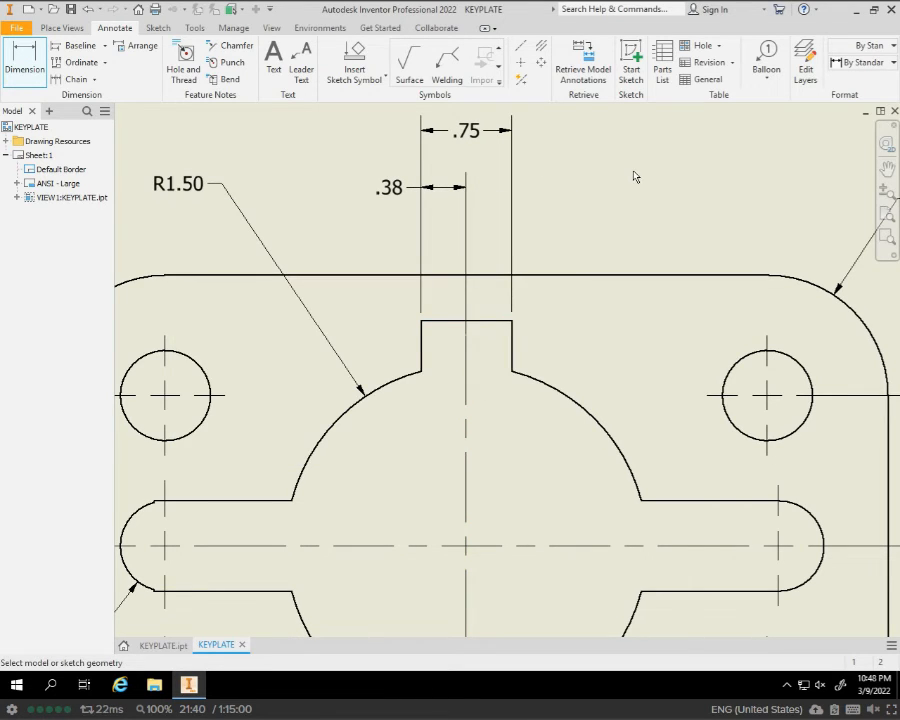
# Dimension the vertical distance from the horizontal centerline to the upper keyway's end edge, placed inside the plate beside the central opening with default text
pyautogui.scroll(-5, 631, 178)
pyautogui.scroll(2, 628, 190)
pyautogui.scroll(3, 624, 194)
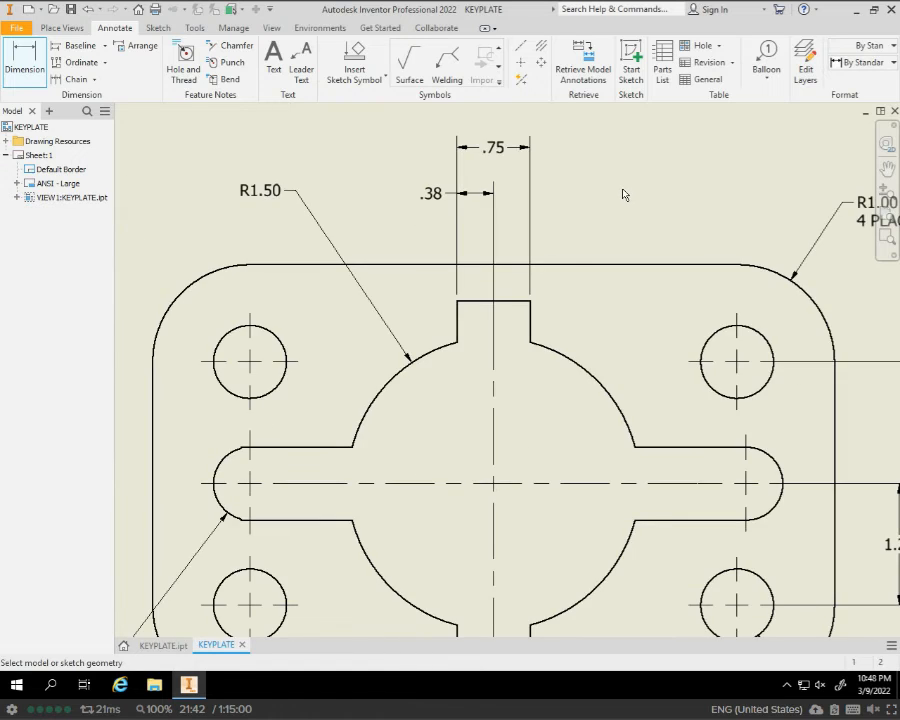
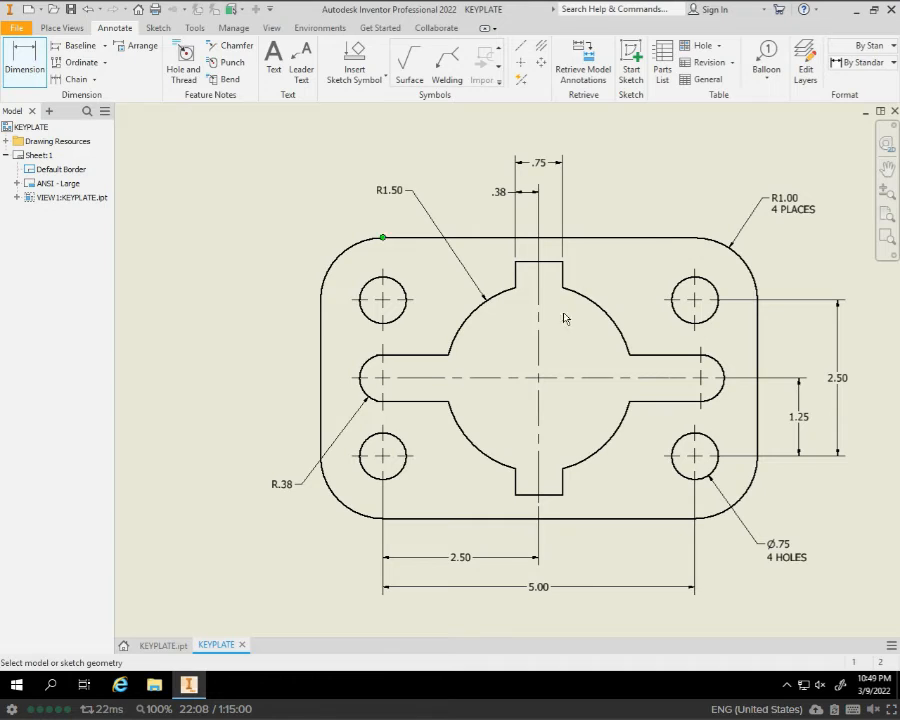
pyautogui.click(538, 380)
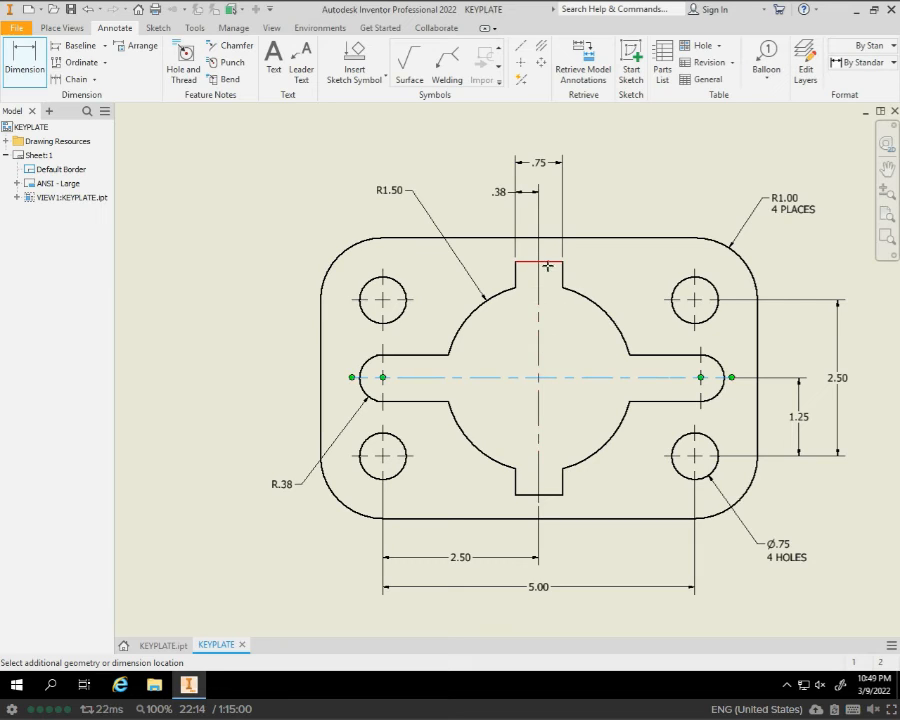
pyautogui.click(545, 262)
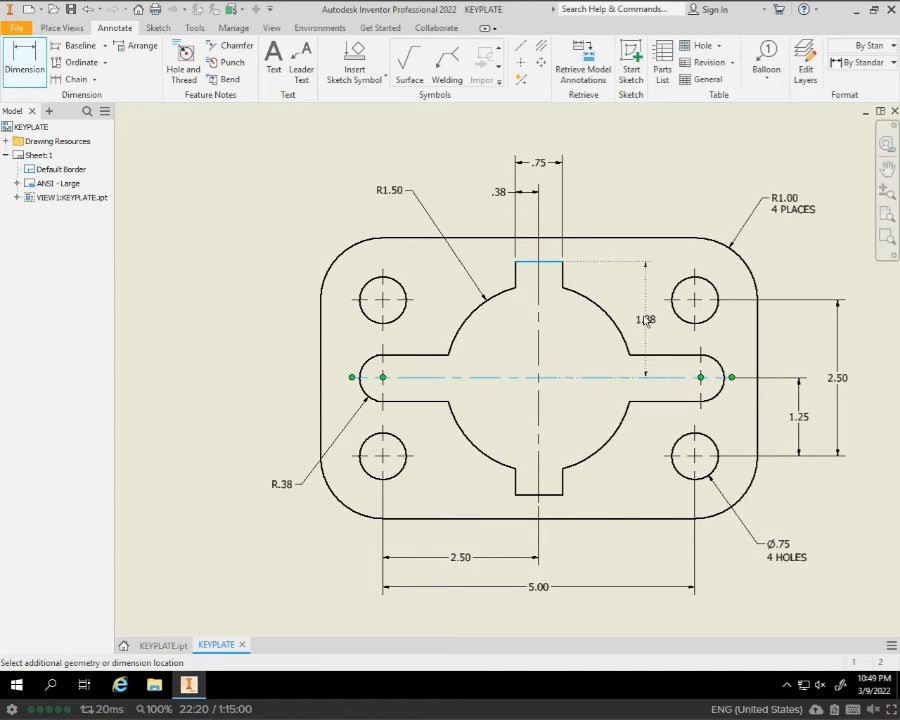
pyautogui.click(640, 325)
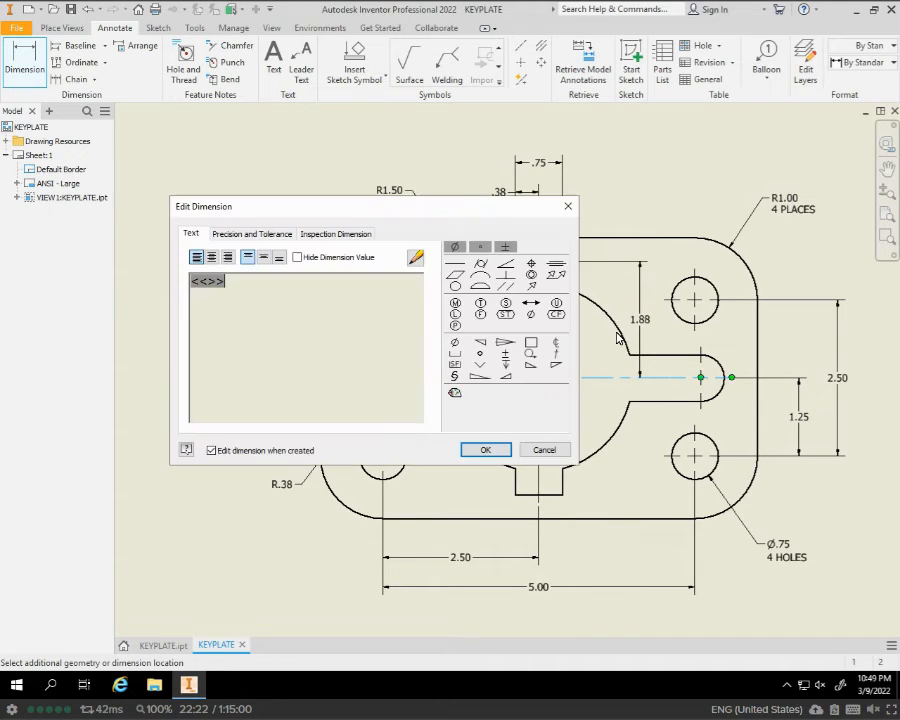
pyautogui.click(484, 451)
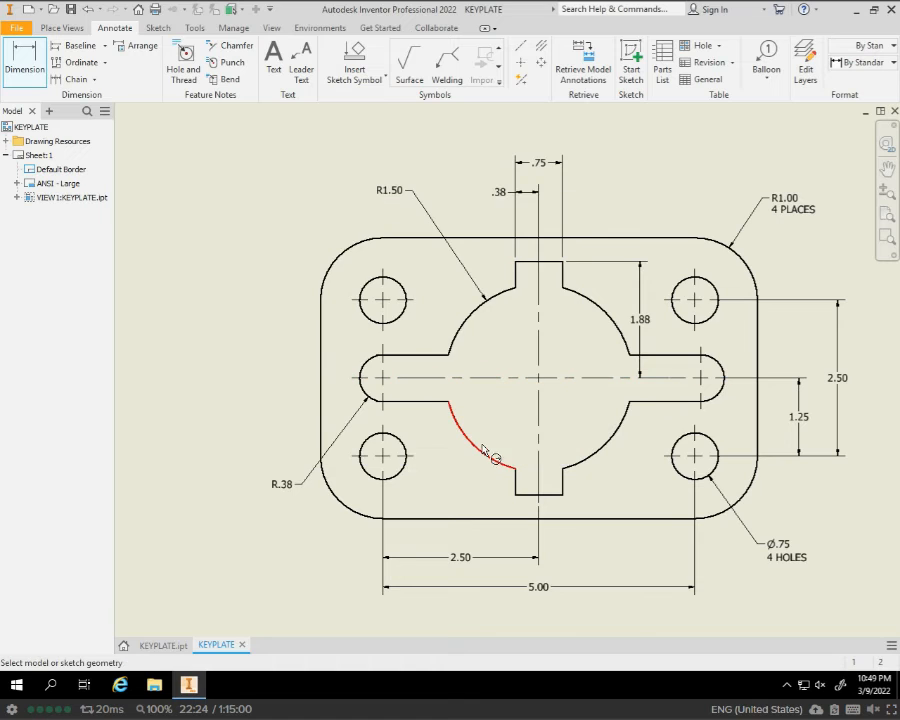
# Project an isometric view from the plate's front view into the sheet's upper-right corner and set its display style to shaded
pyautogui.moveTo(545, 378); pyautogui.dragTo(455, 383, button='middle')
pyautogui.scroll(4, 502, 328)
pyautogui.scroll(-7, 502, 328)
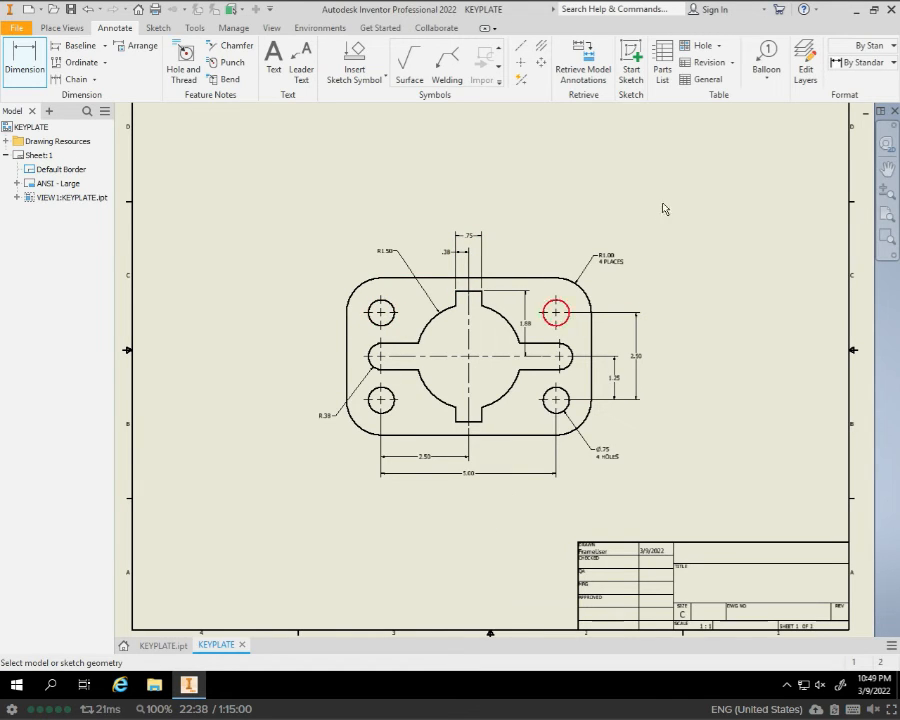
pyautogui.click(60, 30)
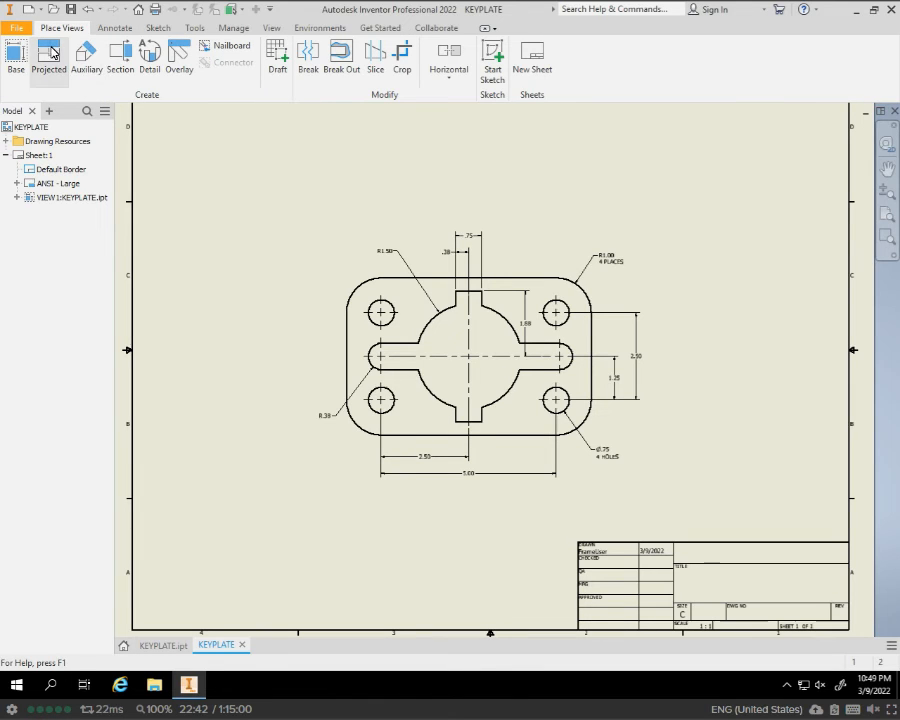
pyautogui.click(50, 55)
pyautogui.click(558, 311)
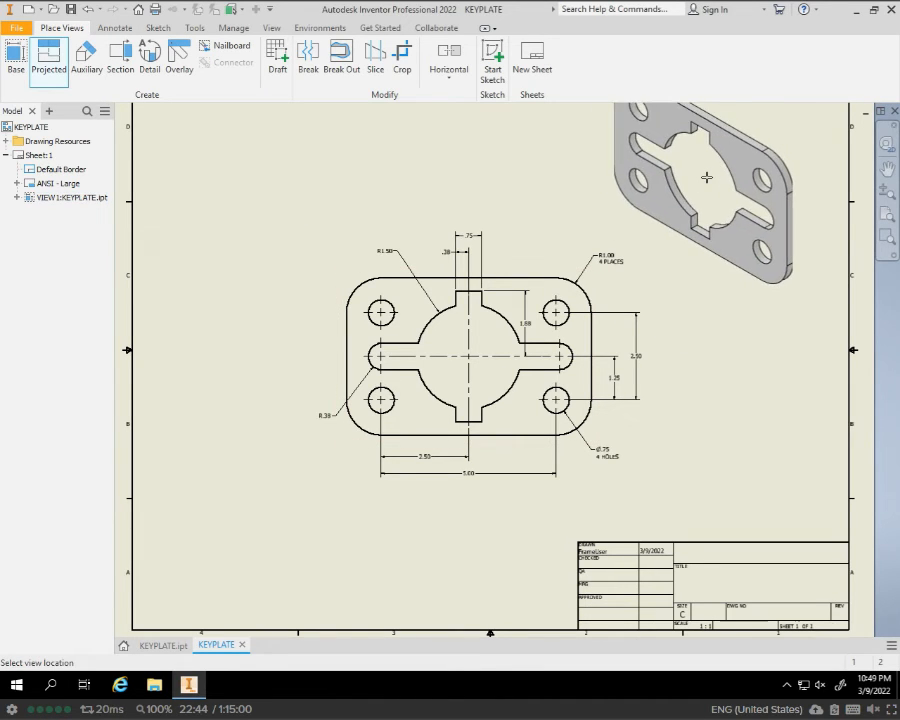
pyautogui.moveTo(697, 200)
pyautogui.mouseDown(button='middle')
pyautogui.moveTo(679, 242)
pyautogui.moveTo(553, 424)
pyautogui.moveTo(560, 436)
pyautogui.mouseUp(button='middle')
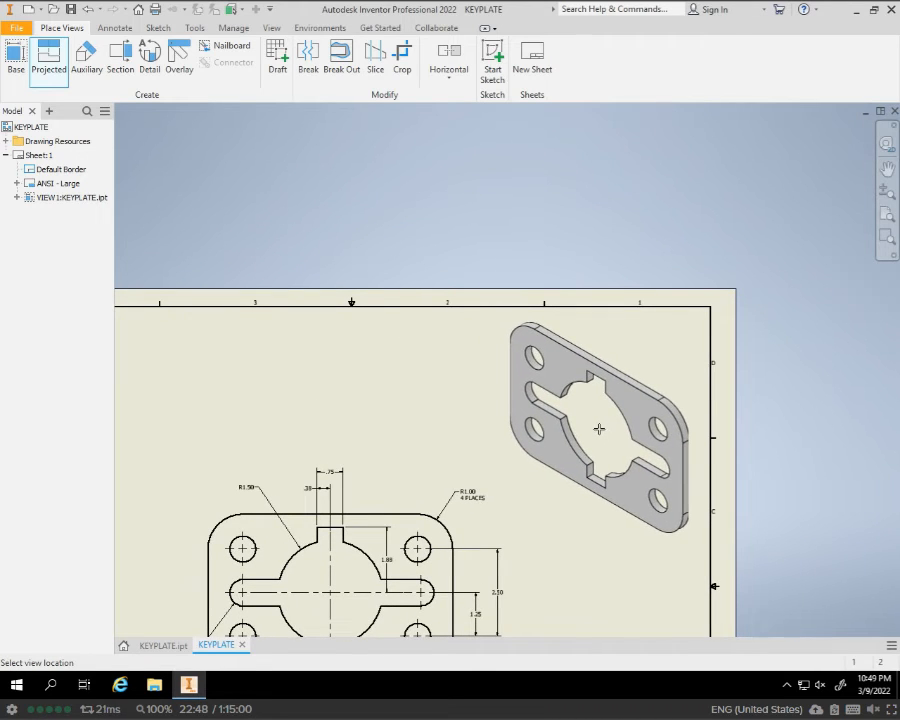
pyautogui.click(591, 429)
pyautogui.rightClick(596, 422)
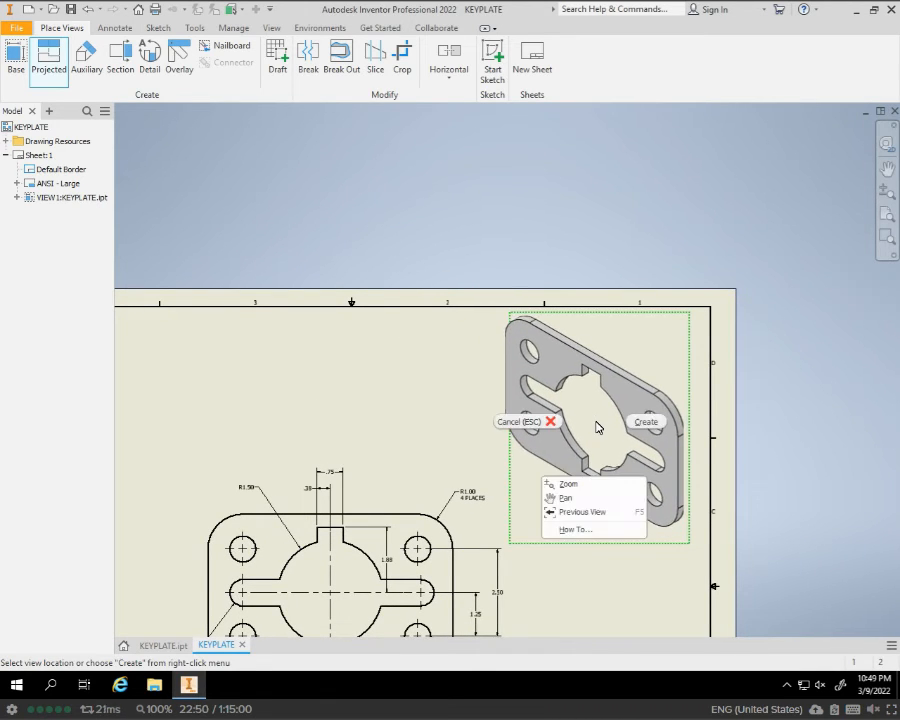
pyautogui.click(645, 422)
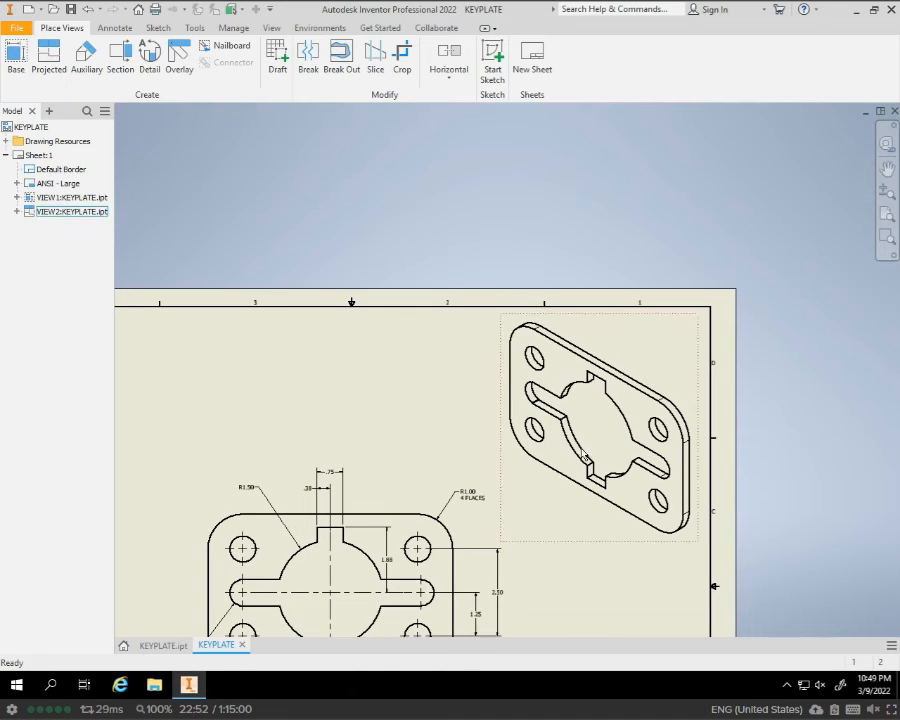
pyautogui.doubleClick(548, 513)
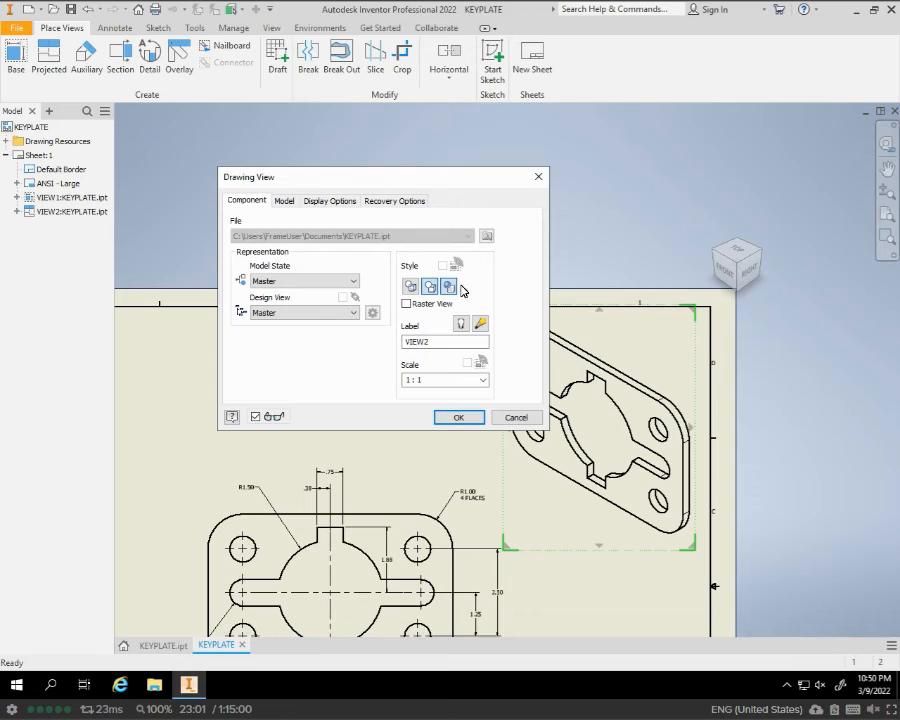
pyautogui.click(459, 417)
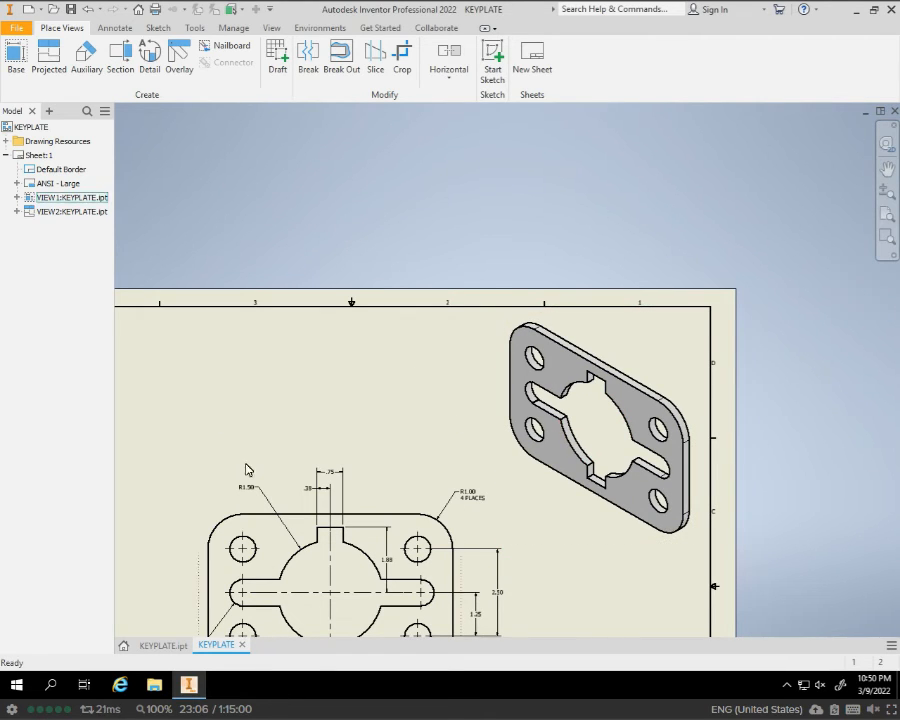
# Set the feature appearance of Extrusion1 in the KEYPLATE part to Clear - Blue, and return to the drawing to refresh the isometric view
pyautogui.click(155, 647)
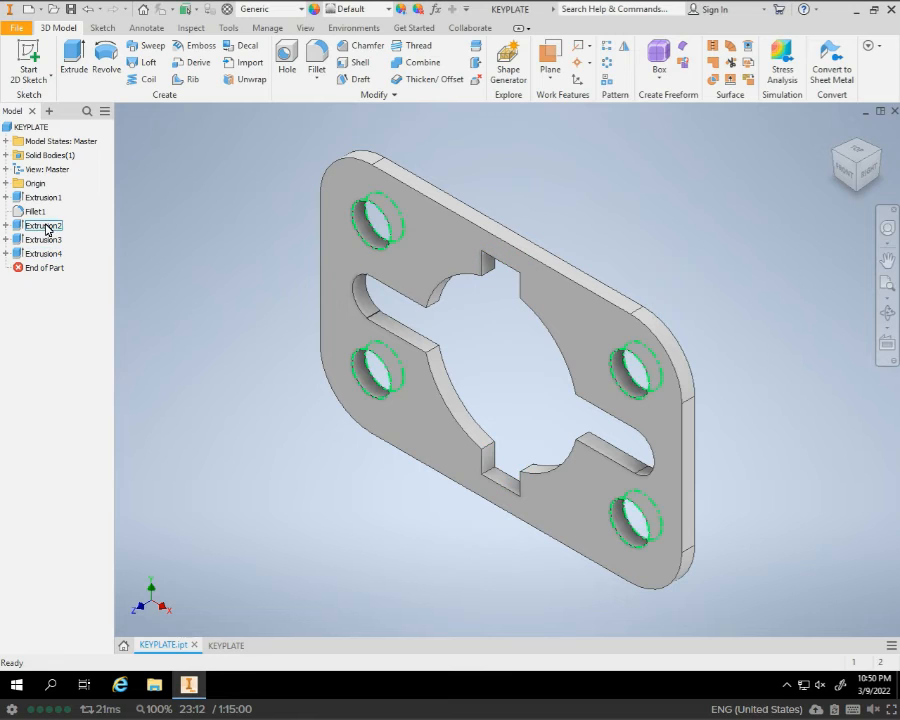
pyautogui.click(46, 228)
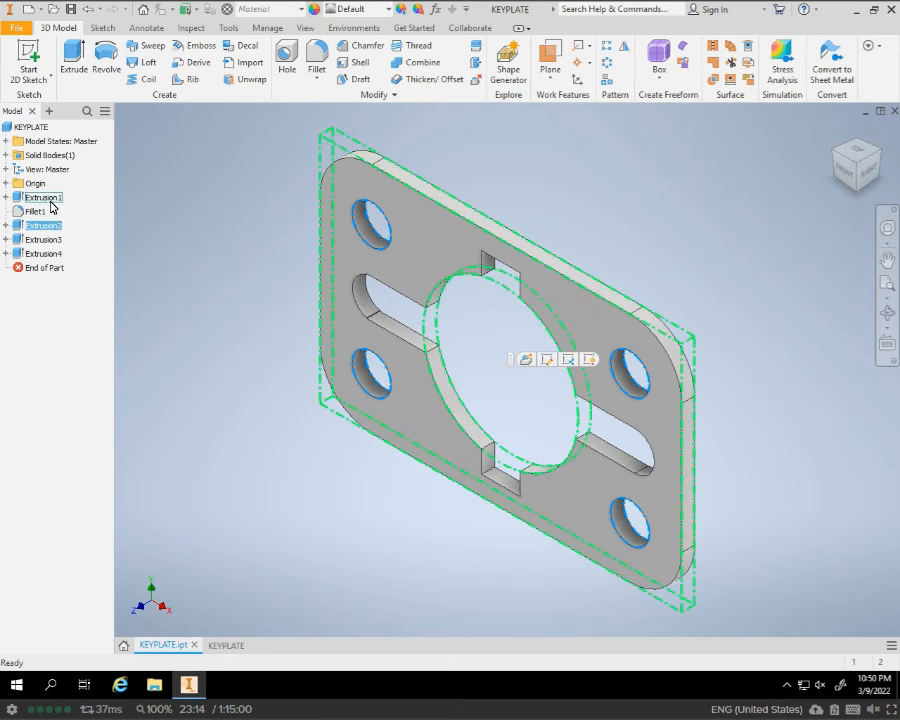
pyautogui.click(52, 199)
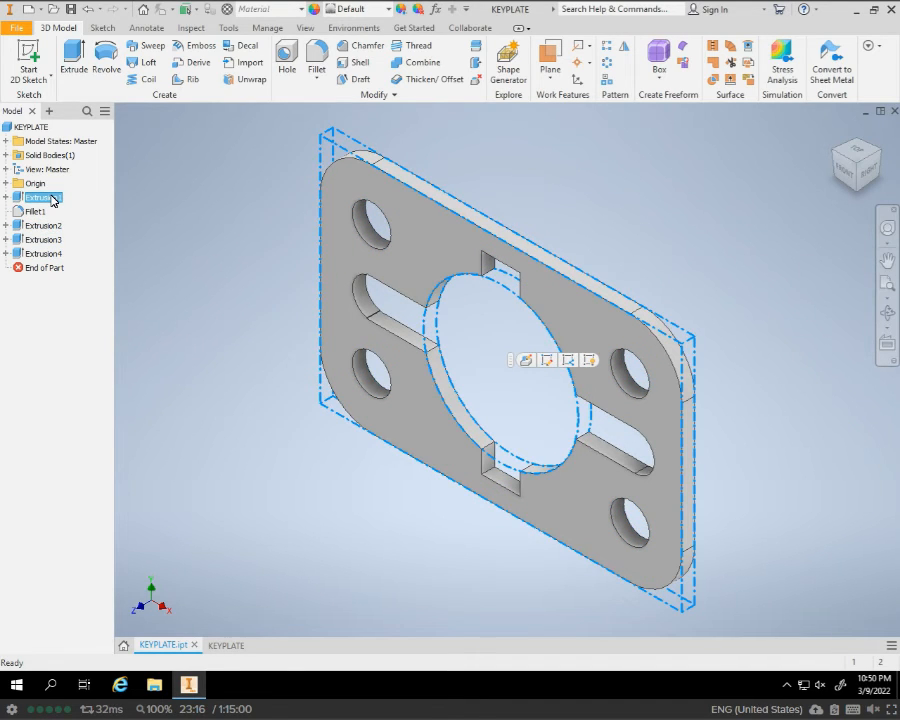
pyautogui.rightClick(53, 200)
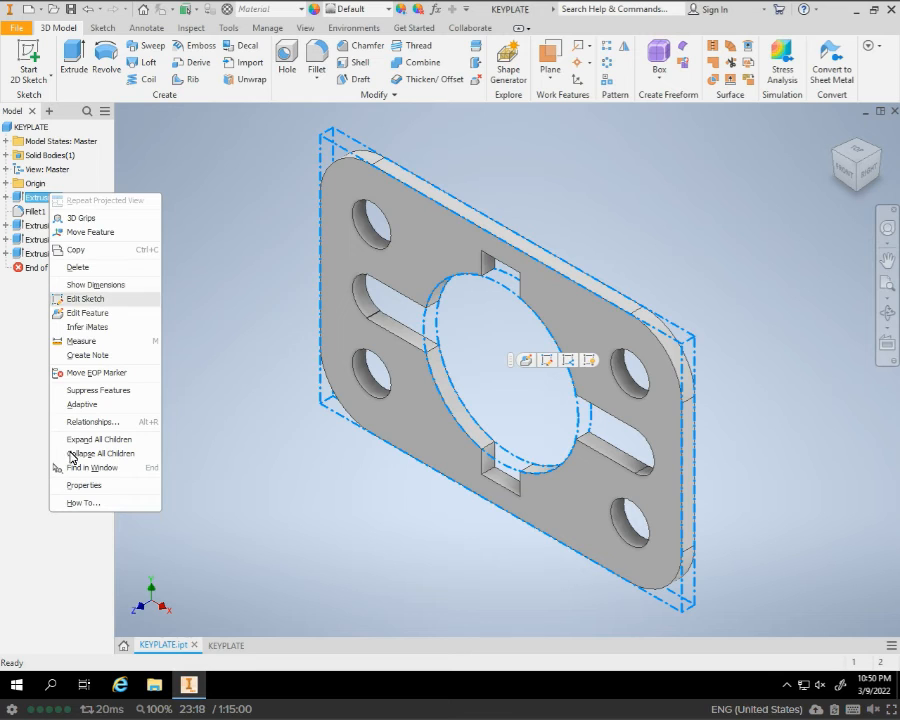
pyautogui.click(90, 485)
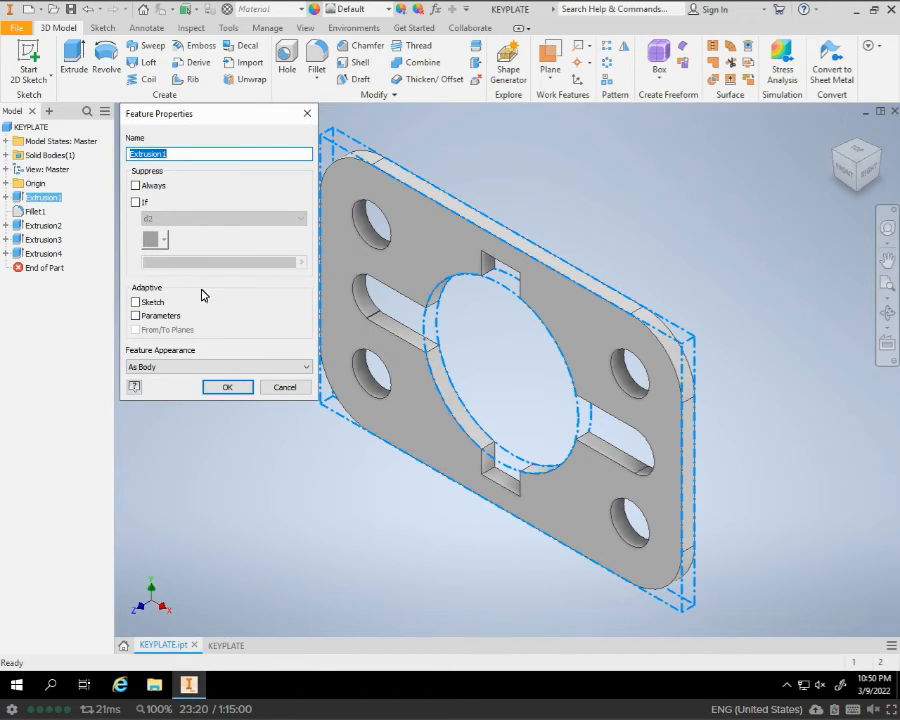
pyautogui.click(188, 368)
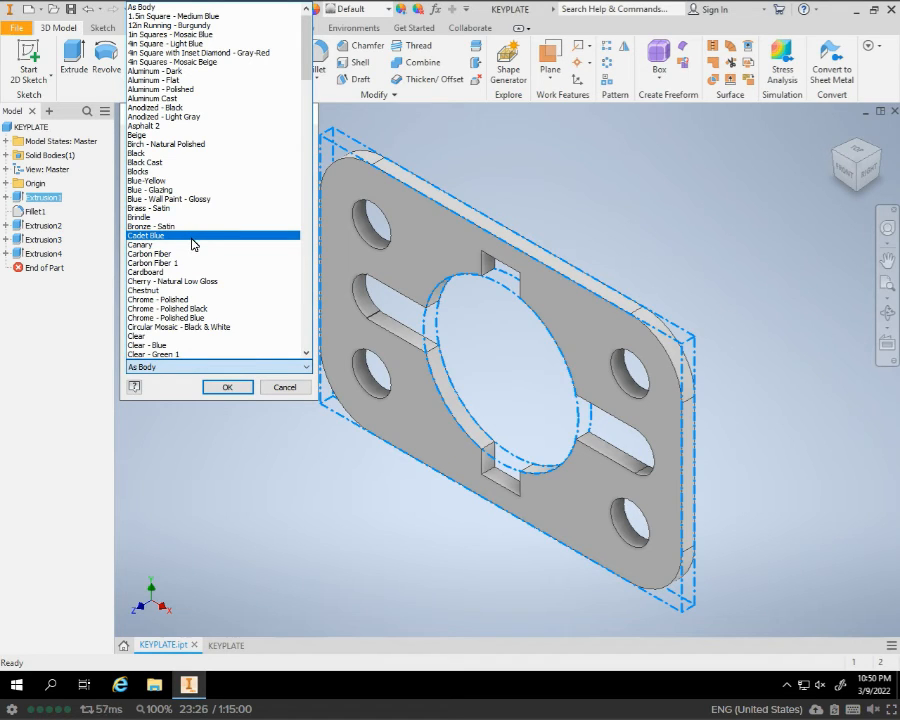
pyautogui.click(186, 345)
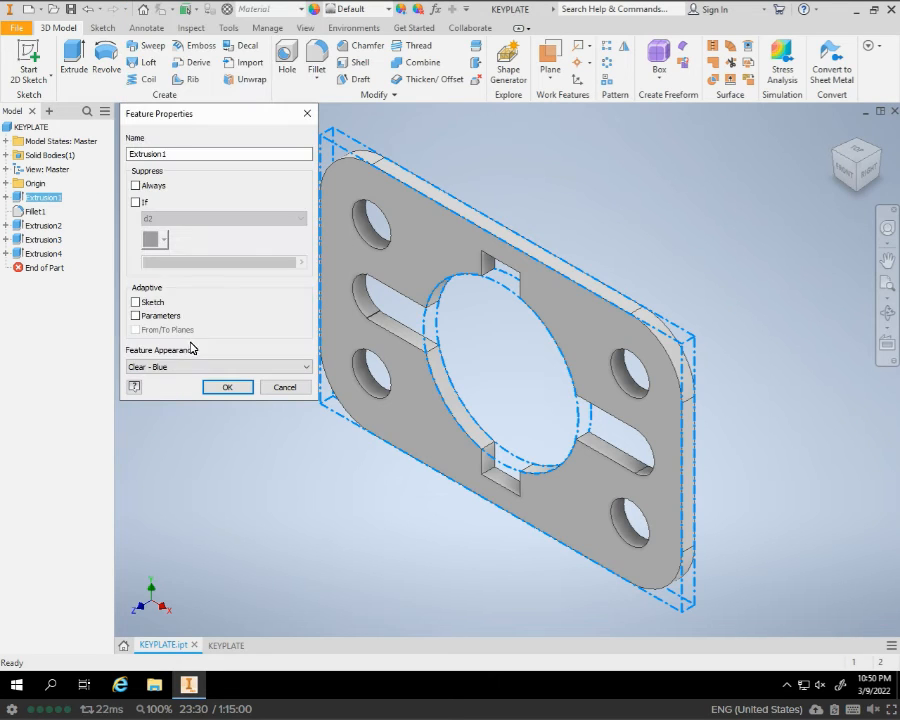
pyautogui.click(223, 388)
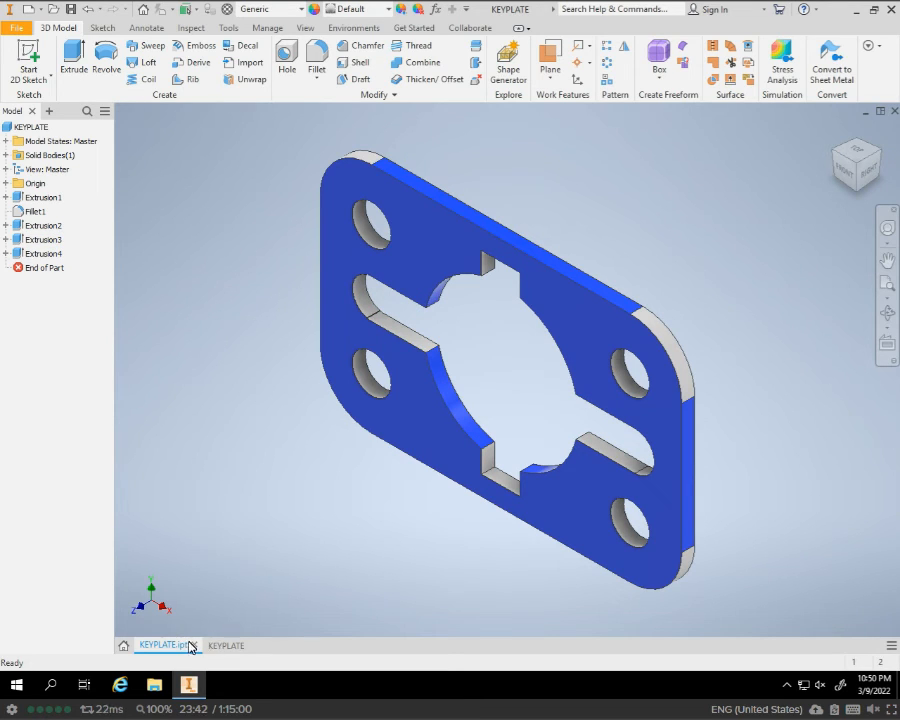
pyautogui.click(229, 645)
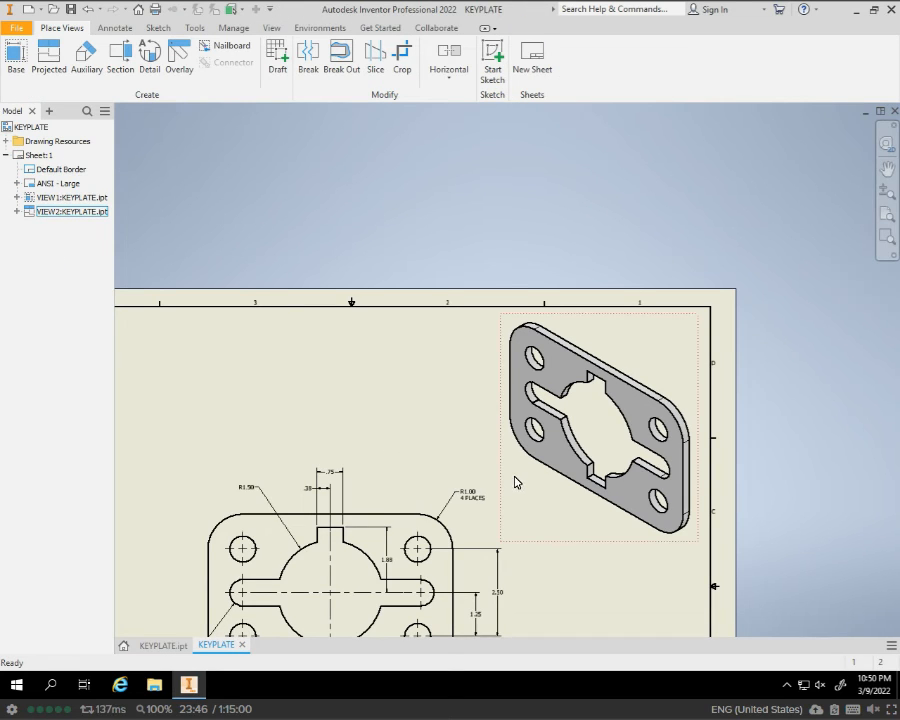
pyautogui.press('Escape')
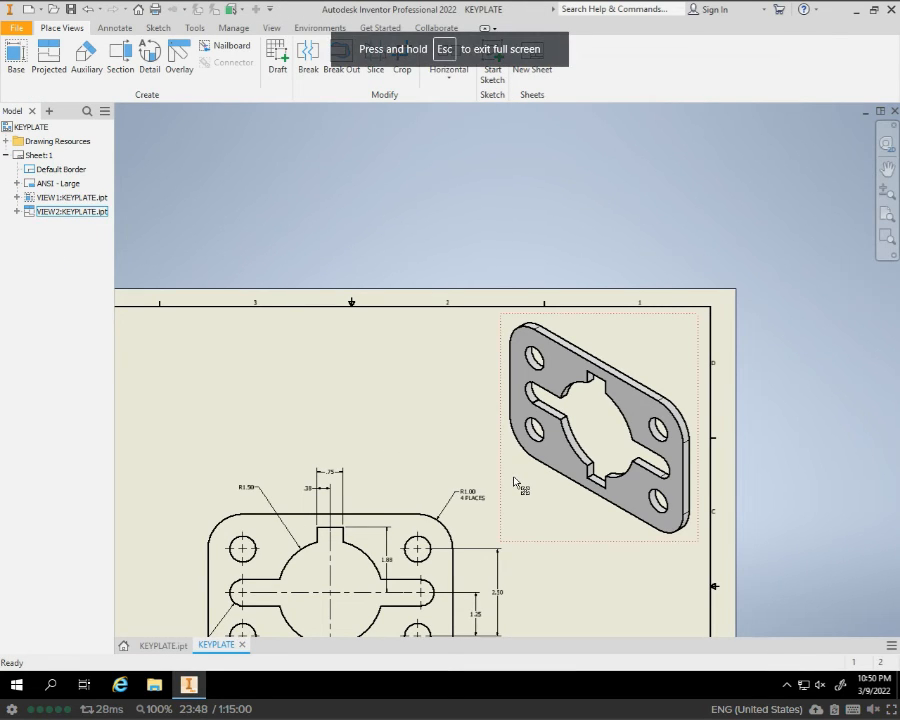
pyautogui.click(515, 483)
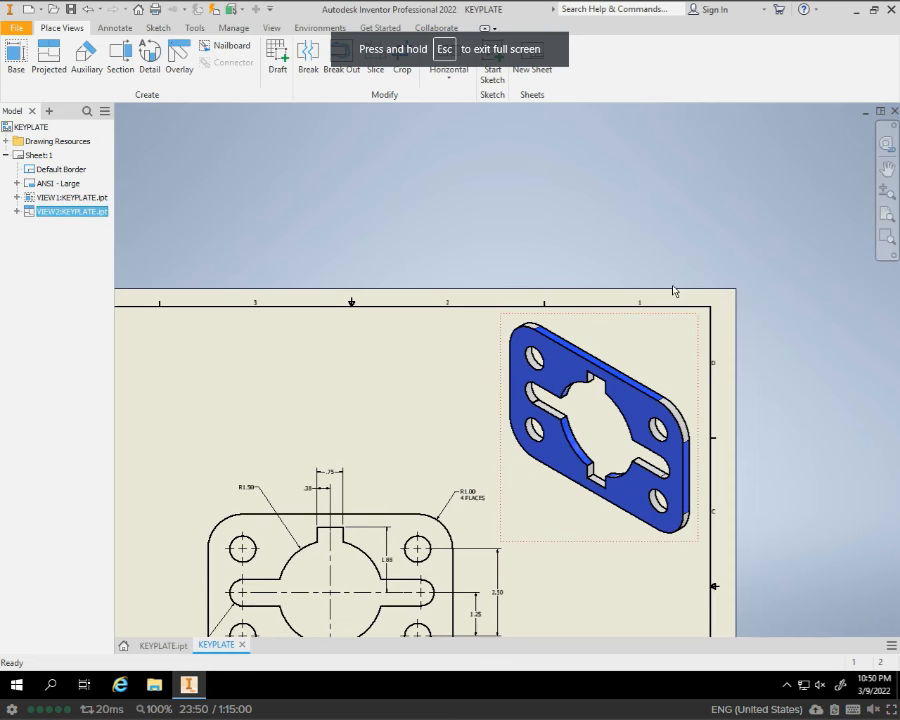
# Examine the sheet's views and the title block's drafter and date cells
pyautogui.moveTo(609, 410); pyautogui.dragTo(669, 267, button='middle')
pyautogui.moveTo(645, 128); pyautogui.dragTo(665, 108, button='middle')
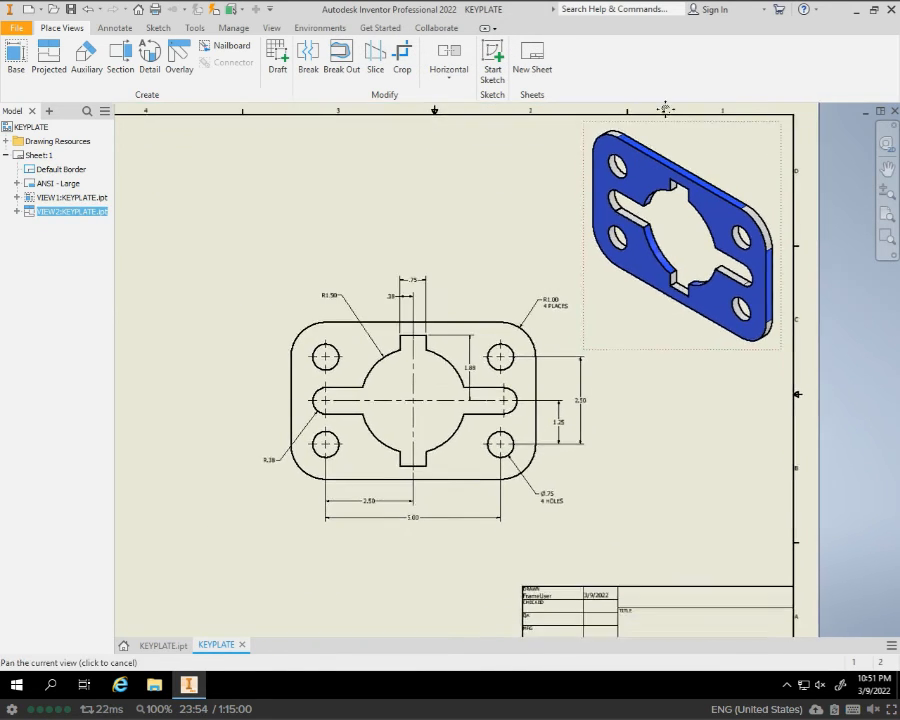
pyautogui.moveTo(529, 438)
pyautogui.mouseDown(button='middle')
pyautogui.moveTo(569, 199)
pyautogui.moveTo(525, 183)
pyautogui.mouseUp(button='middle')
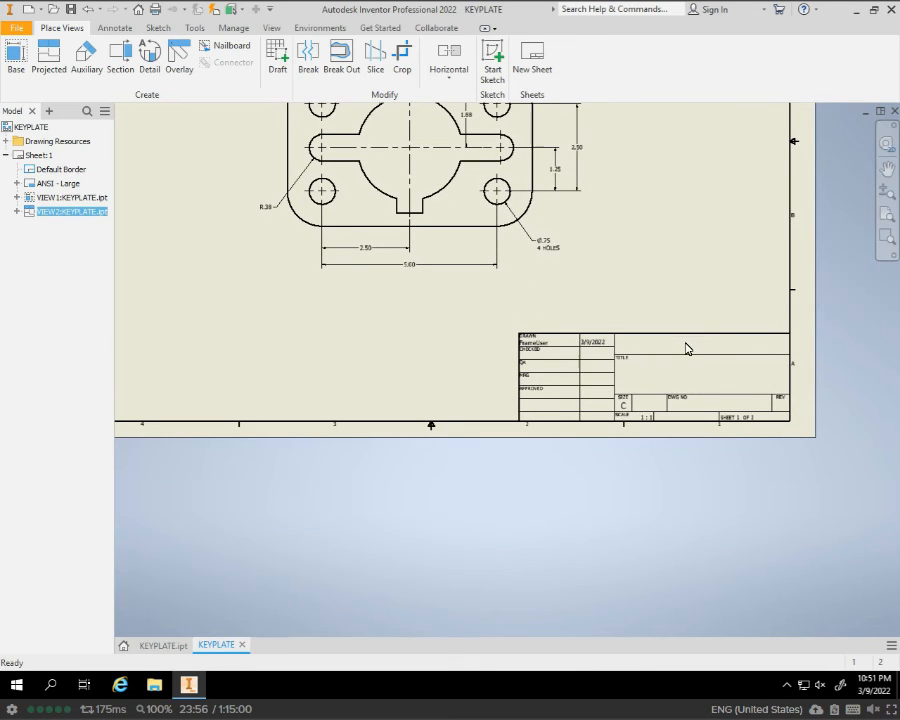
pyautogui.moveTo(686, 348)
pyautogui.mouseDown(button='middle')
pyautogui.moveTo(679, 337)
pyautogui.moveTo(494, 350)
pyautogui.mouseUp(button='middle')
pyautogui.scroll(2, 428, 362)
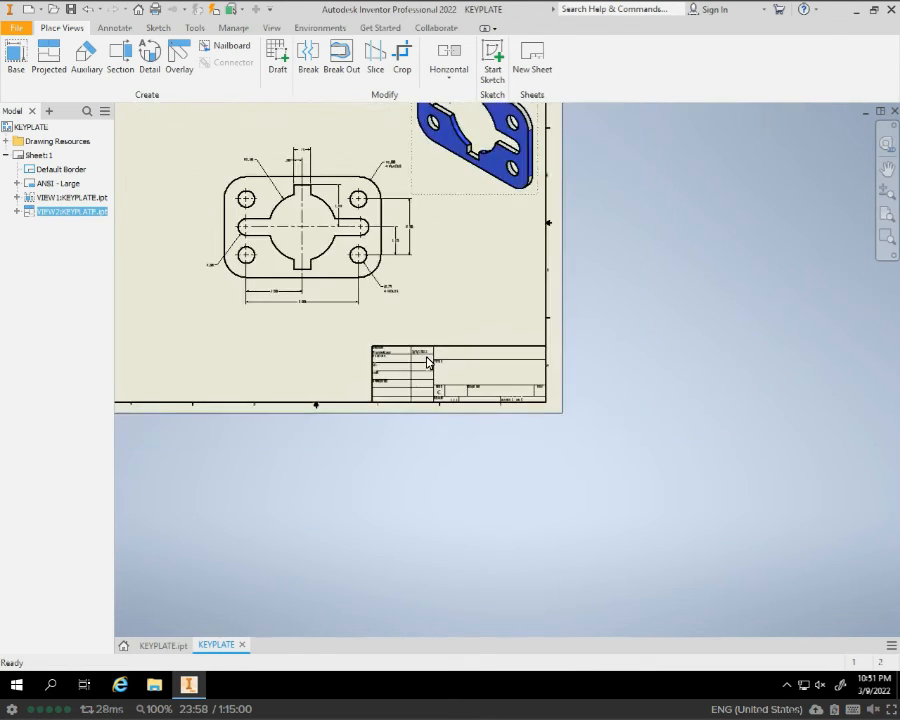
pyautogui.scroll(-5, 428, 362)
pyautogui.moveTo(427, 362); pyautogui.dragTo(508, 364, button='middle')
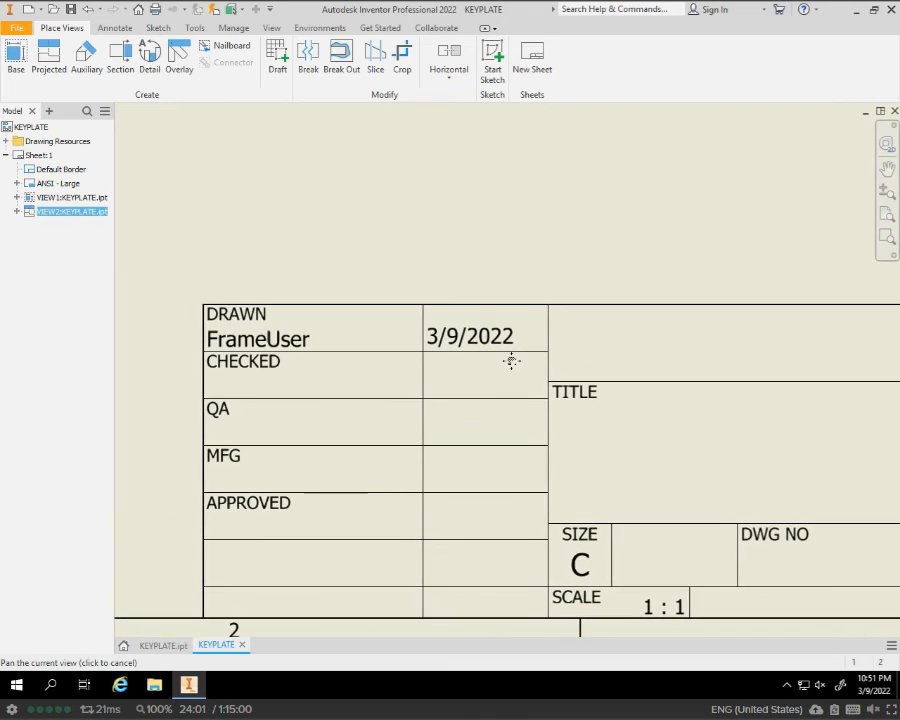
pyautogui.click(17, 27)
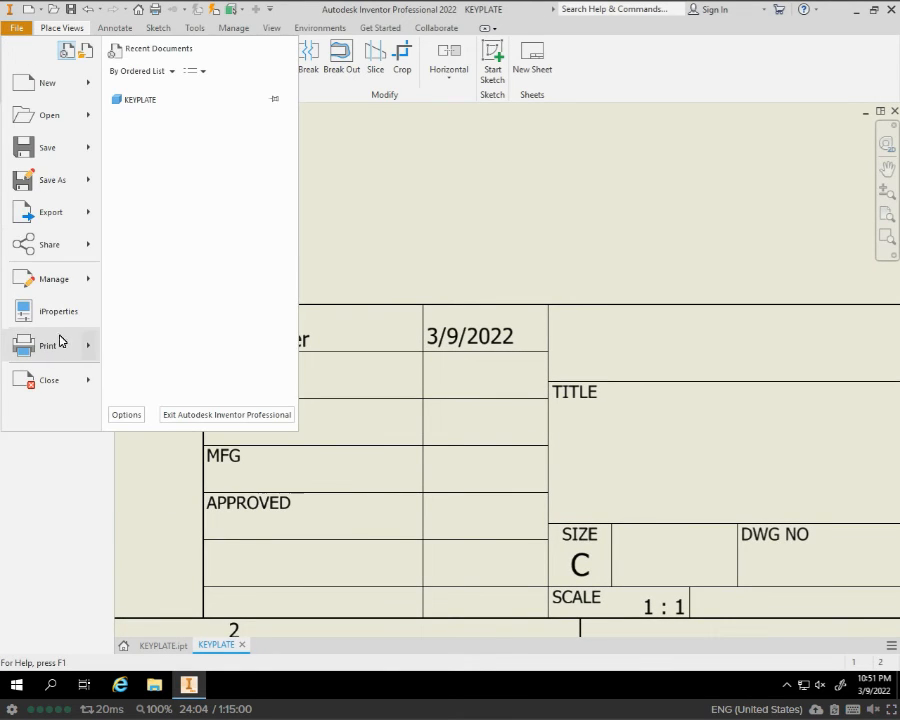
pyautogui.click(60, 312)
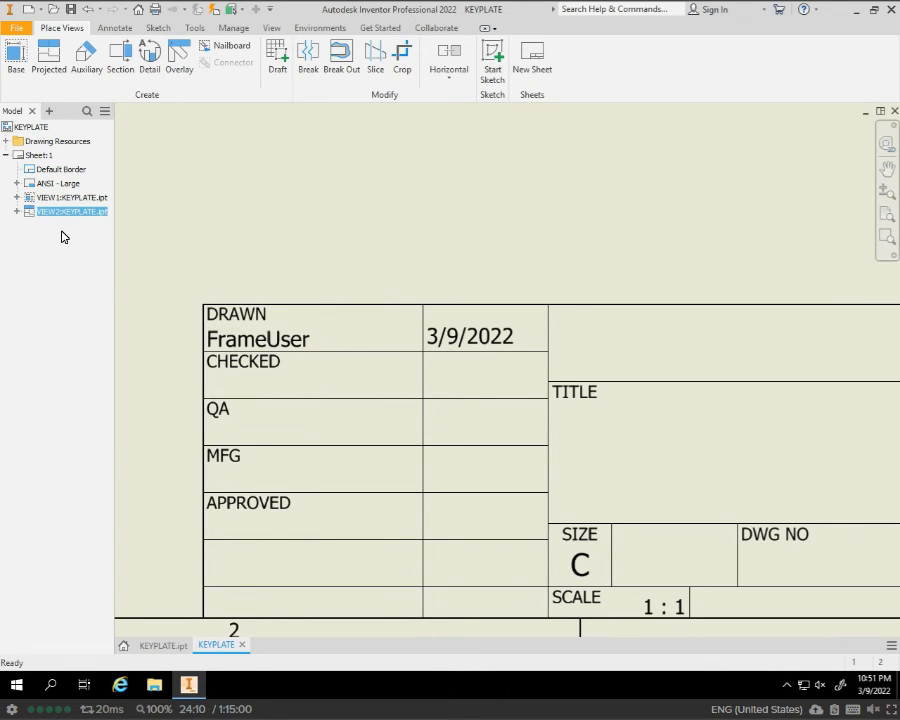
pyautogui.click(14, 29)
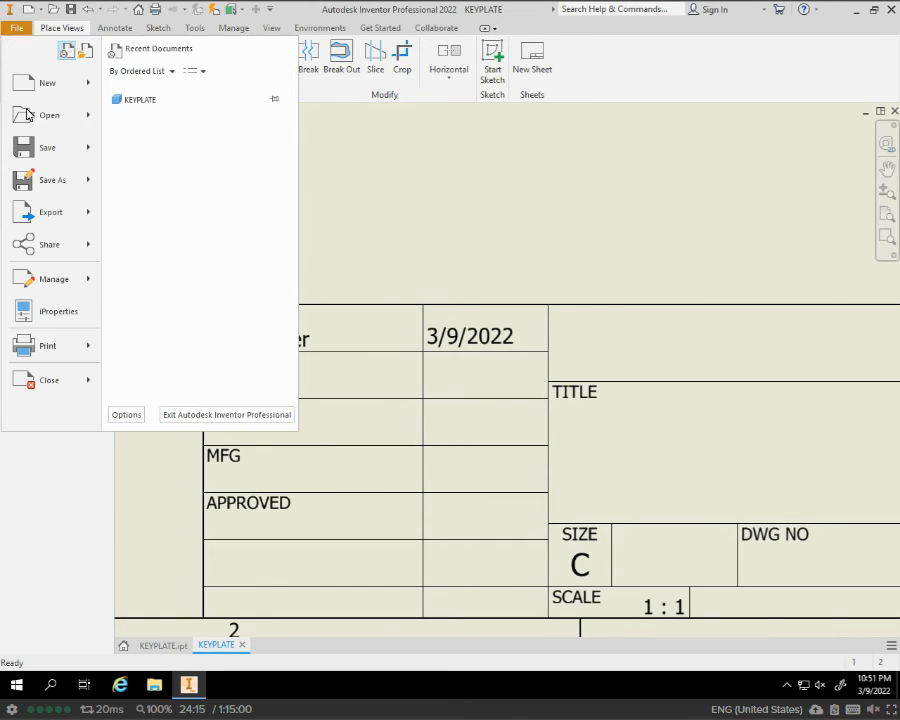
pyautogui.click(59, 313)
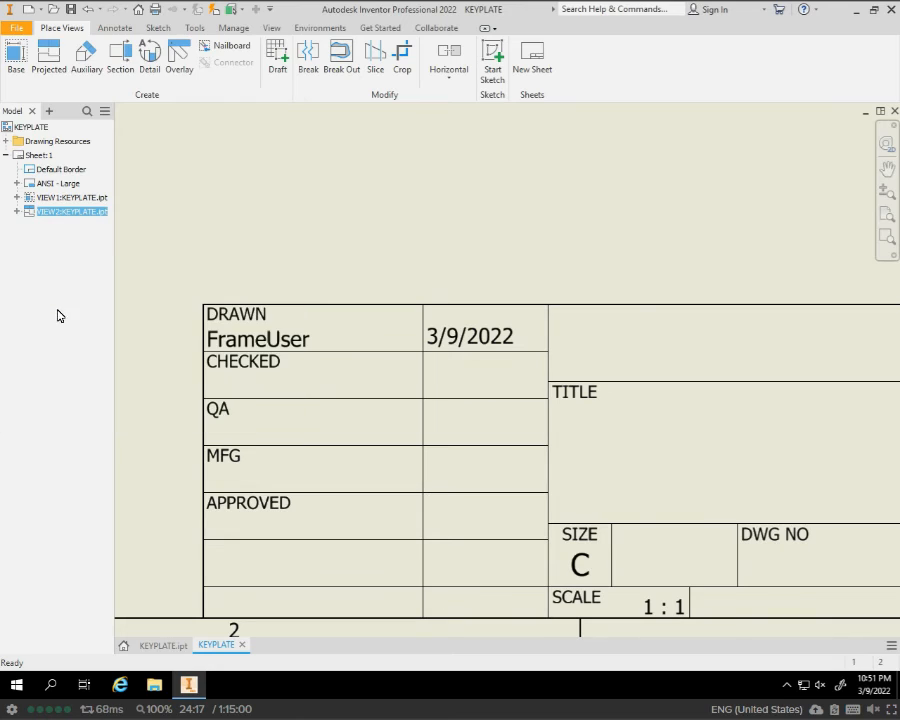
pyautogui.click(305, 228)
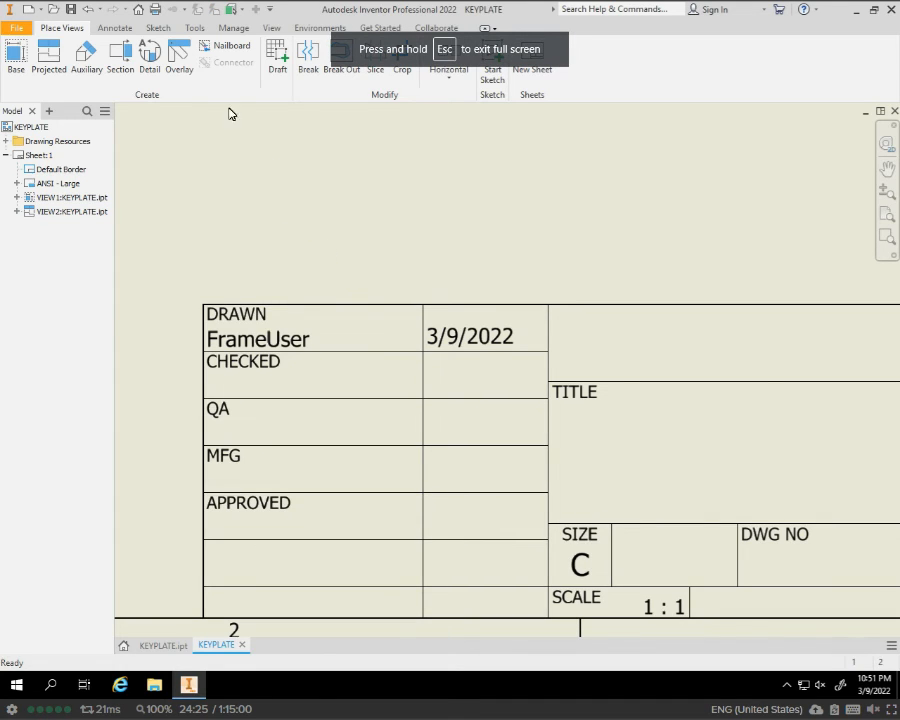
# Replace the author in the drawing's iProperties summary with the drafter's name and apply it to the title block
pyautogui.click(15, 28)
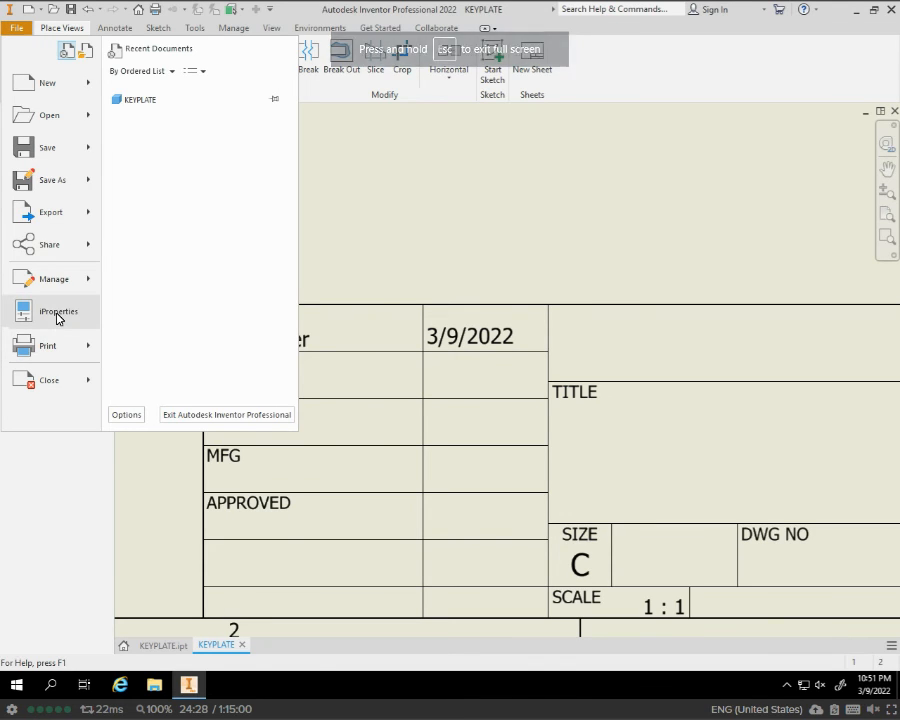
pyautogui.click(58, 312)
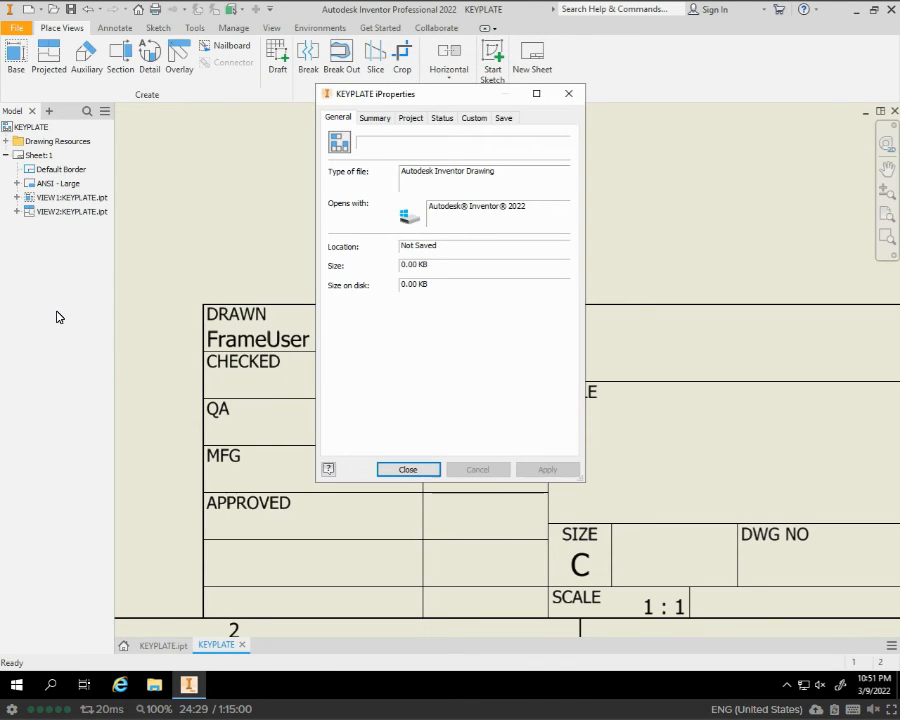
pyautogui.click(375, 117)
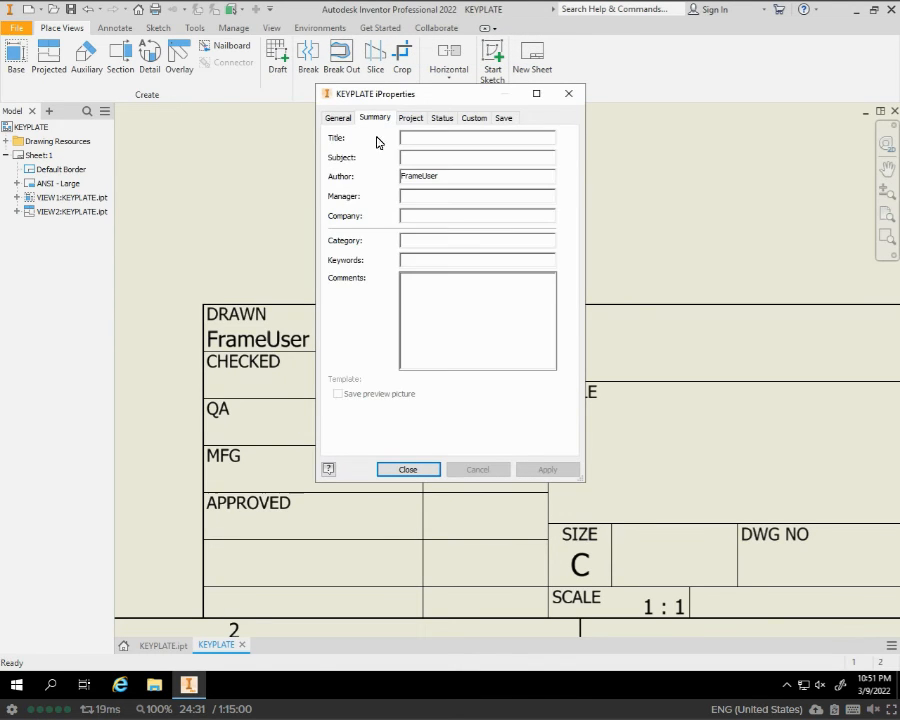
pyautogui.doubleClick(435, 176)
pyautogui.write('MR')
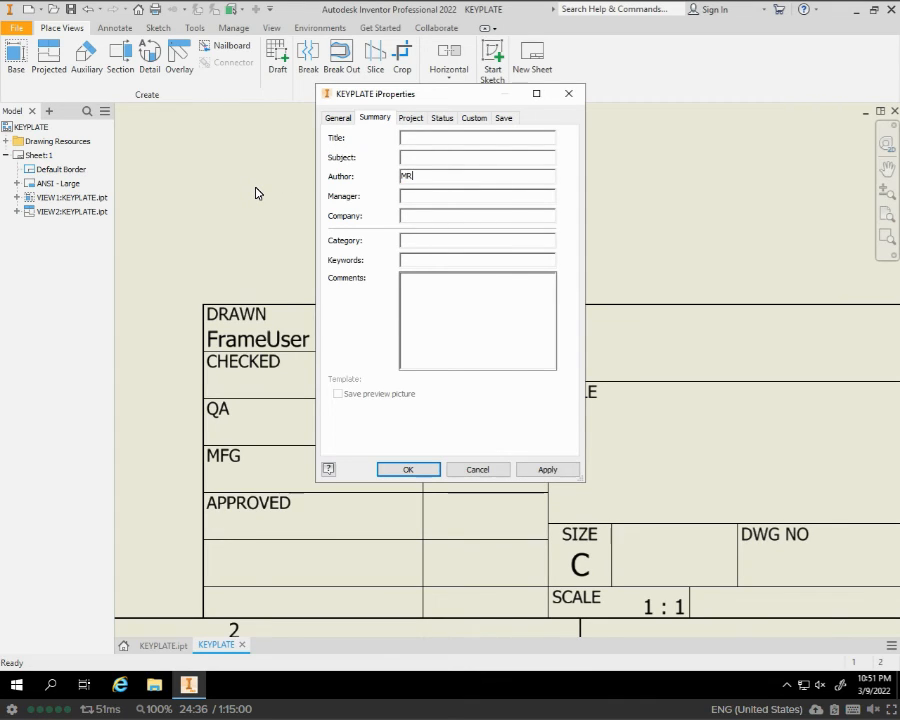
pyautogui.write('. JACKSON')
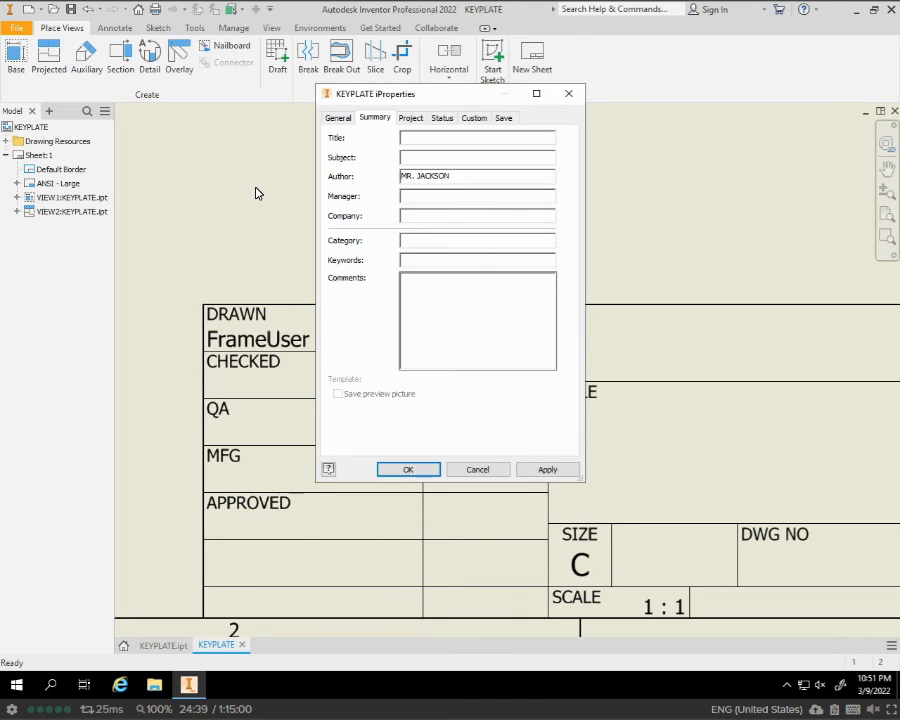
pyautogui.click(398, 470)
# Add the text INTRO TO DRAFTING AND DESIGN in the blank cell above the title cell, centered horizontally and vertically
pyautogui.moveTo(604, 320)
pyautogui.mouseDown(button='middle')
pyautogui.moveTo(358, 295)
pyautogui.moveTo(286, 301)
pyautogui.mouseUp(button='middle')
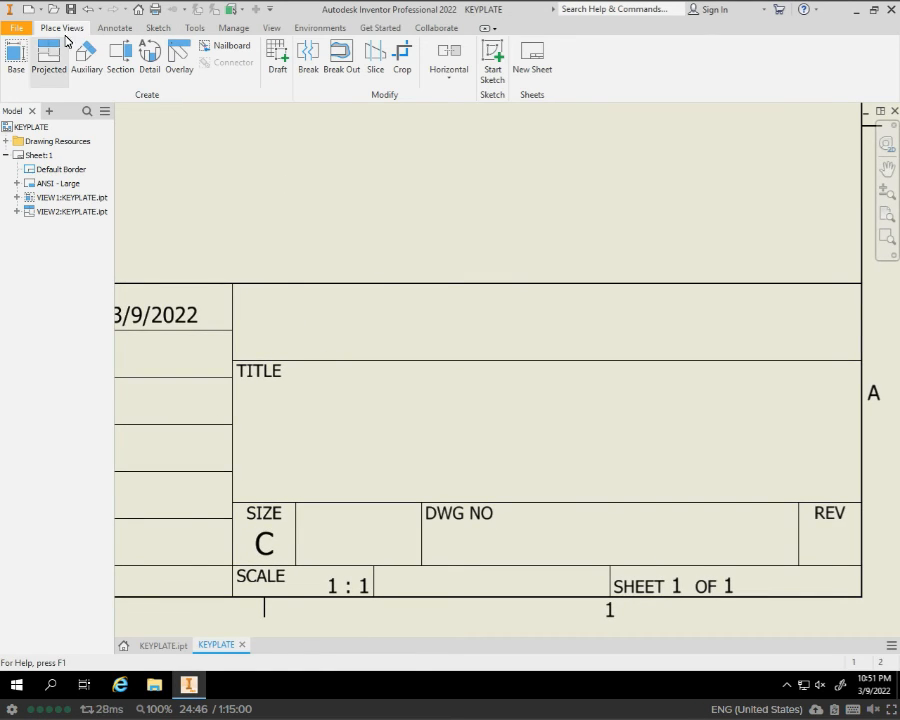
pyautogui.click(128, 28)
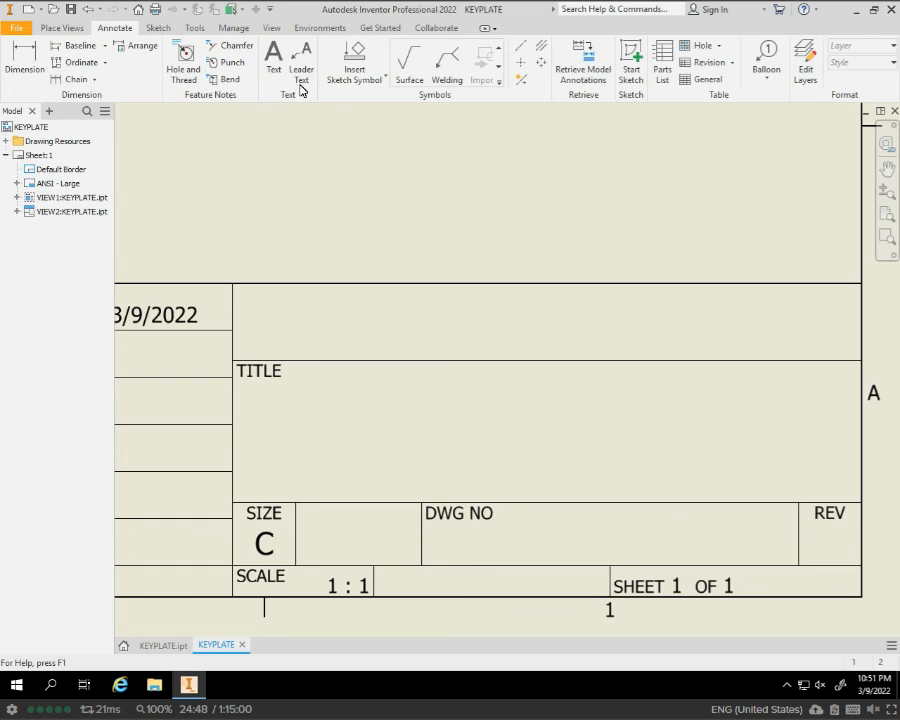
pyautogui.click(273, 60)
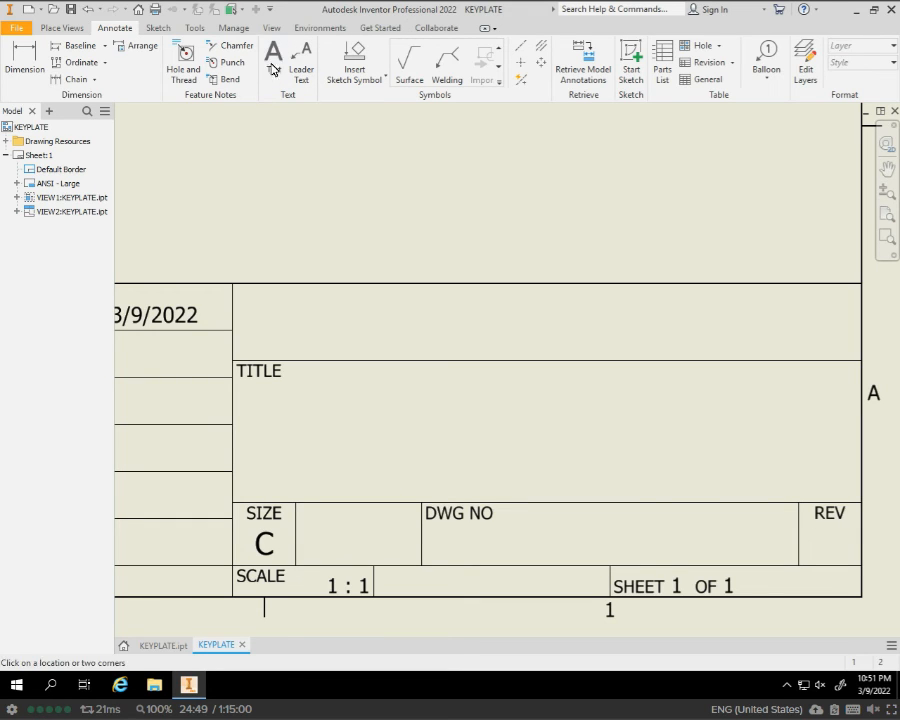
pyautogui.click(232, 284)
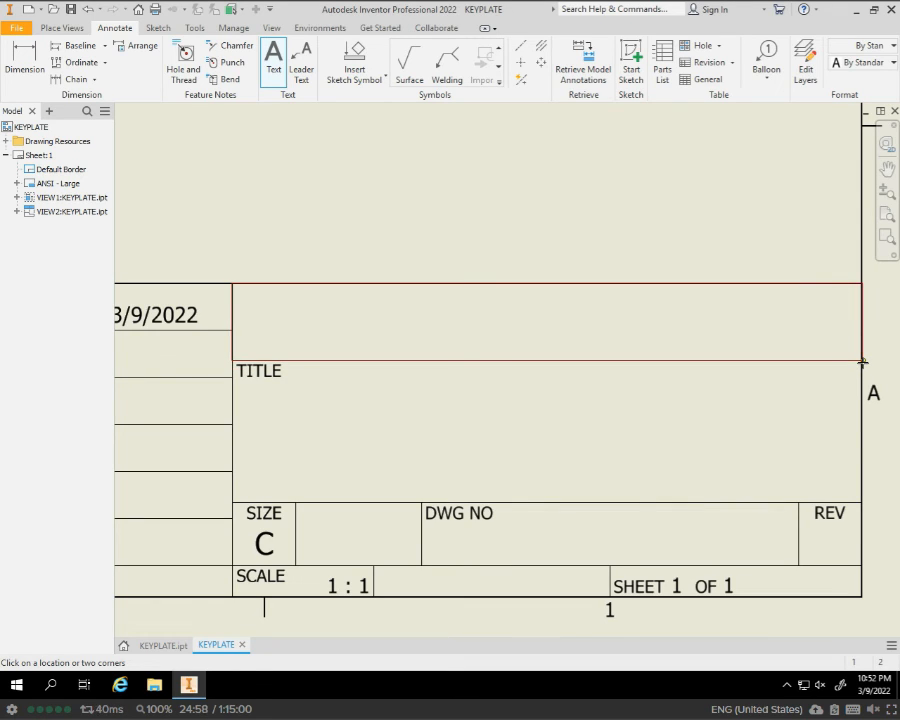
pyautogui.click(862, 362)
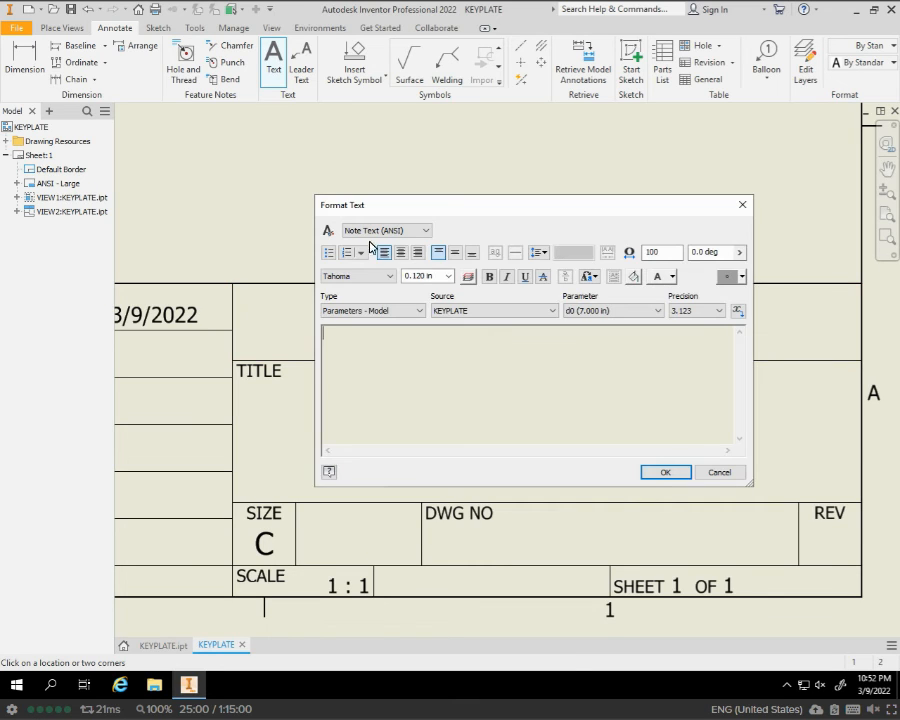
pyautogui.click(401, 256)
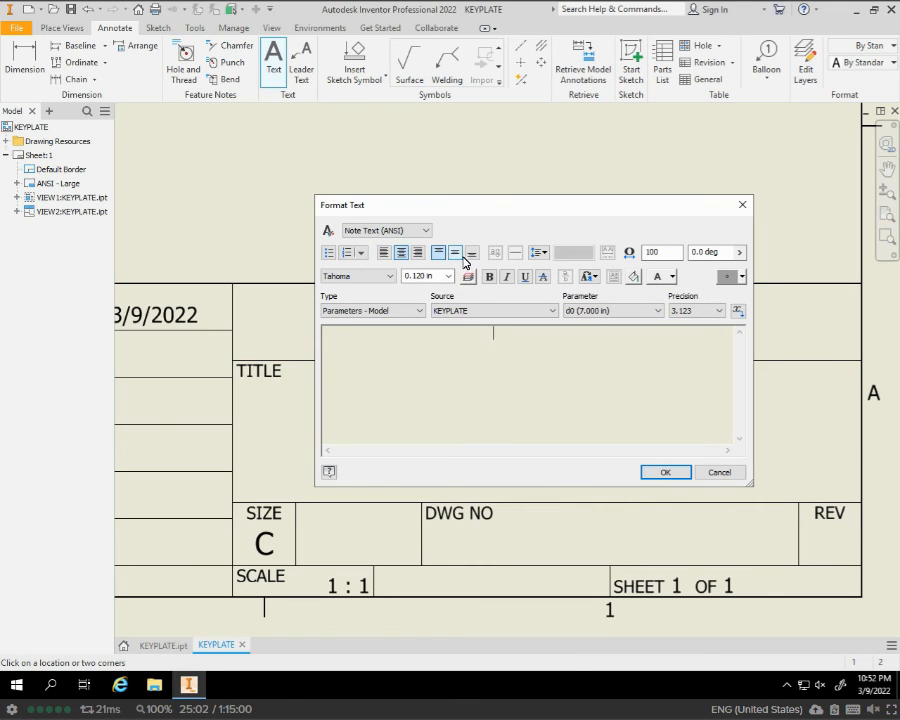
pyautogui.click(455, 254)
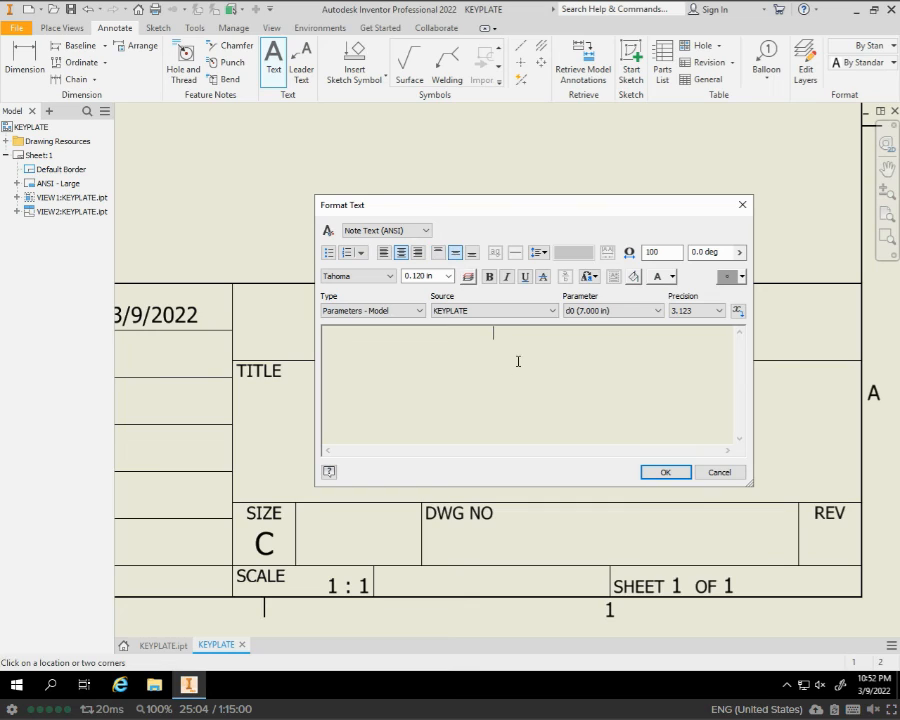
pyautogui.write('INTRO D')
pyautogui.press('BackSpace')
pyautogui.write('TO DRAFTING')
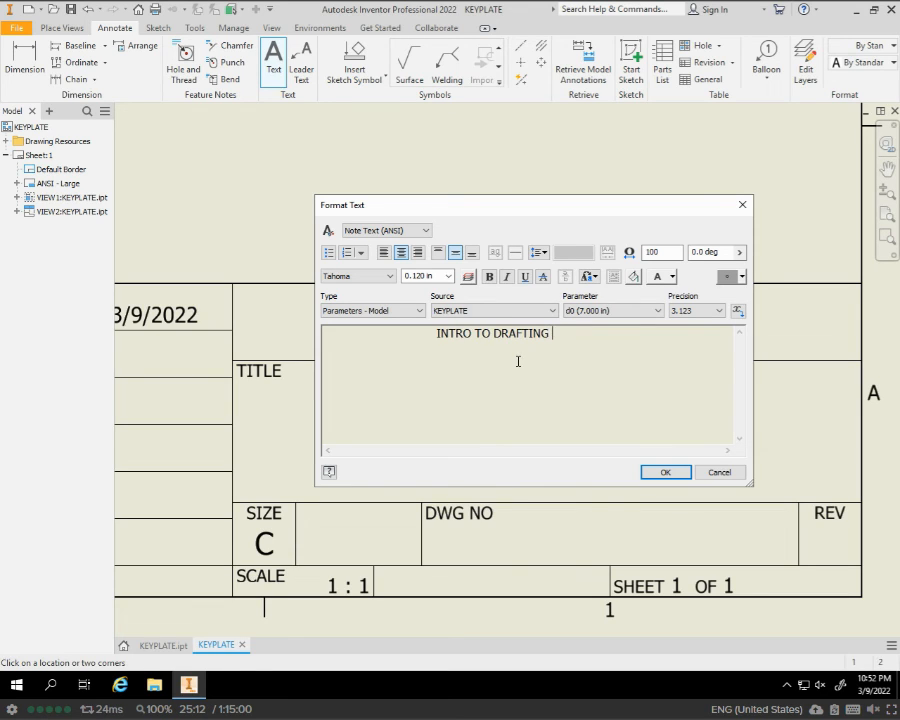
pyautogui.write(' AND DESIGN')
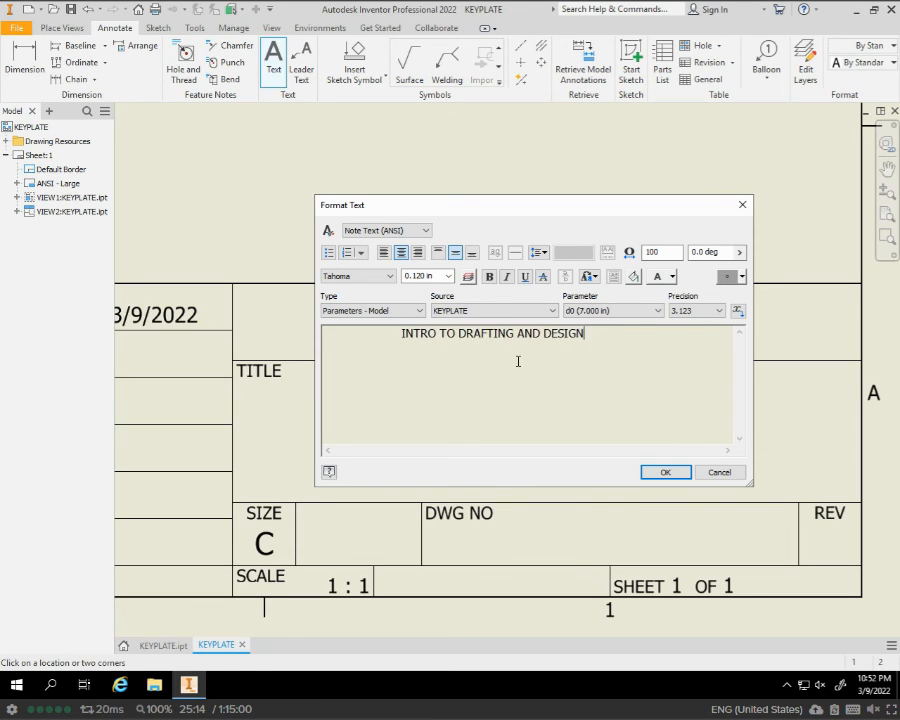
pyautogui.click(667, 472)
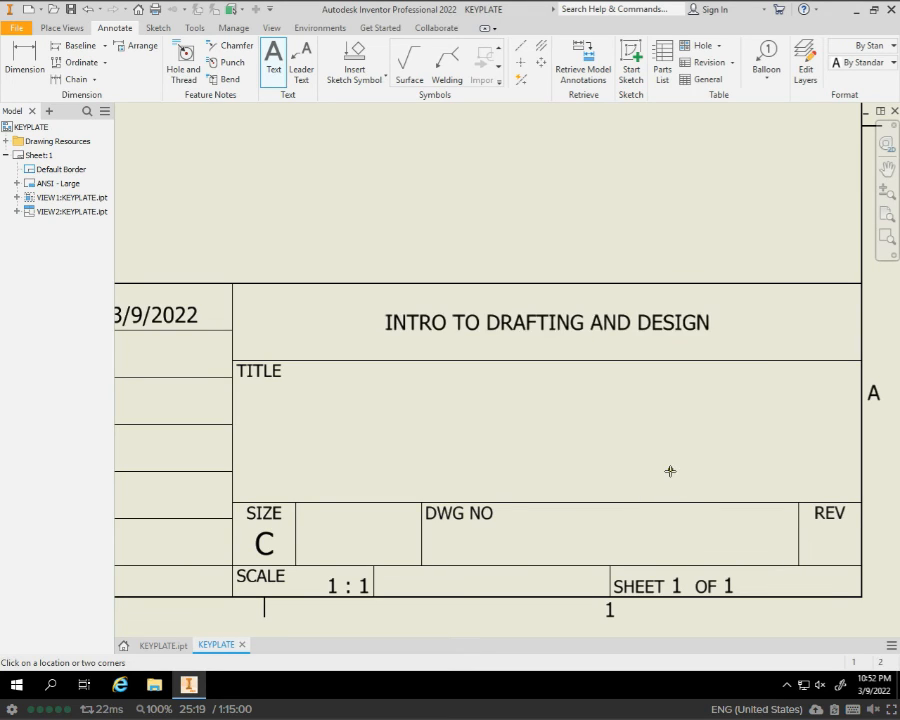
# Add the text KEYPLATE across the title block's TITLE cell, 0.240 in high and centered horizontally and vertically
pyautogui.click(233, 371)
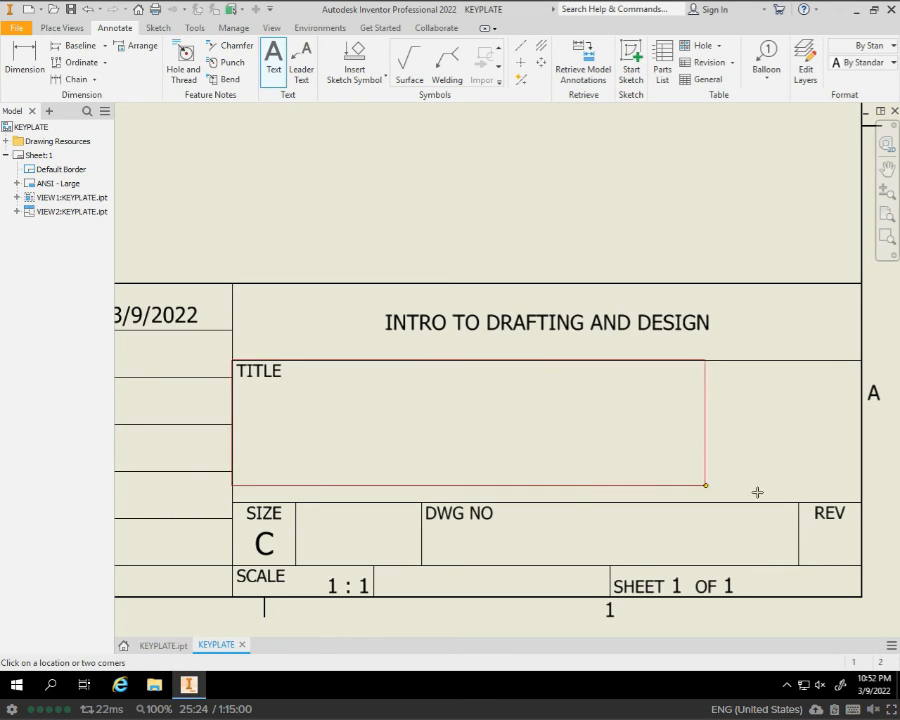
pyautogui.click(851, 503)
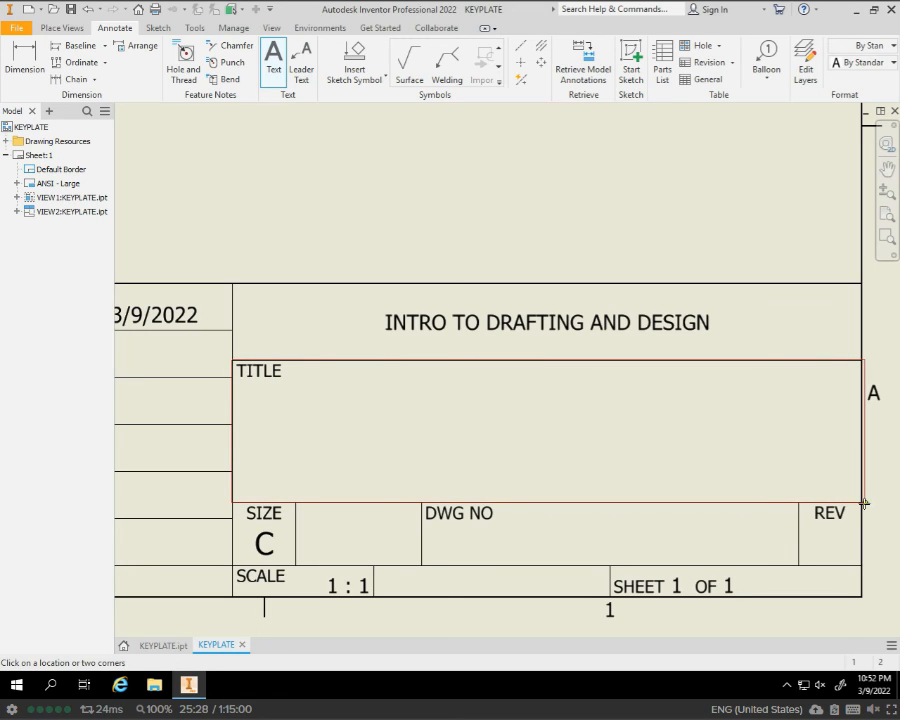
pyautogui.click(864, 503)
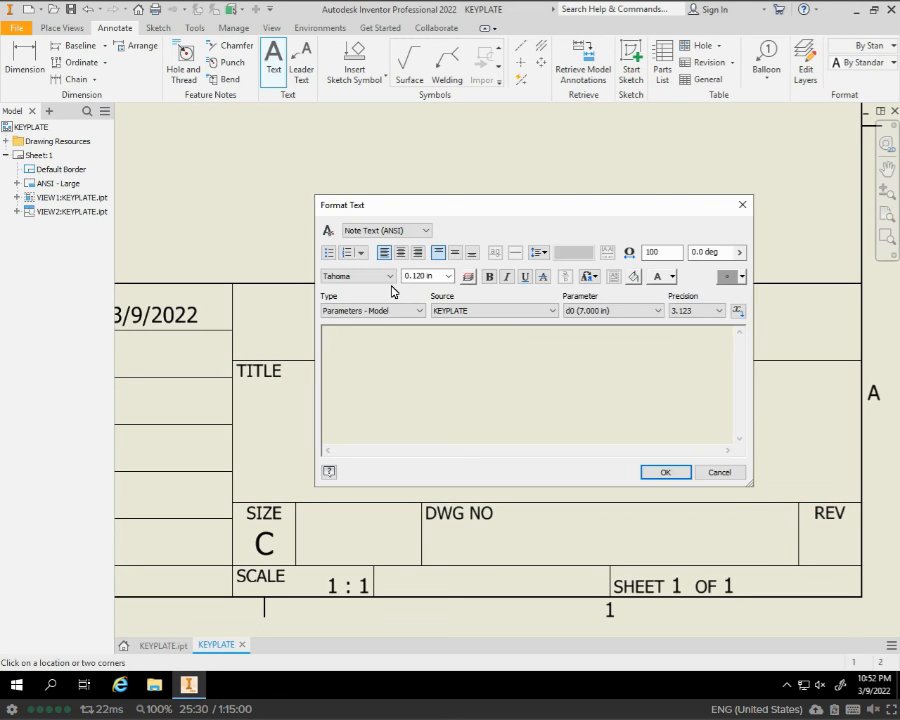
pyautogui.click(400, 253)
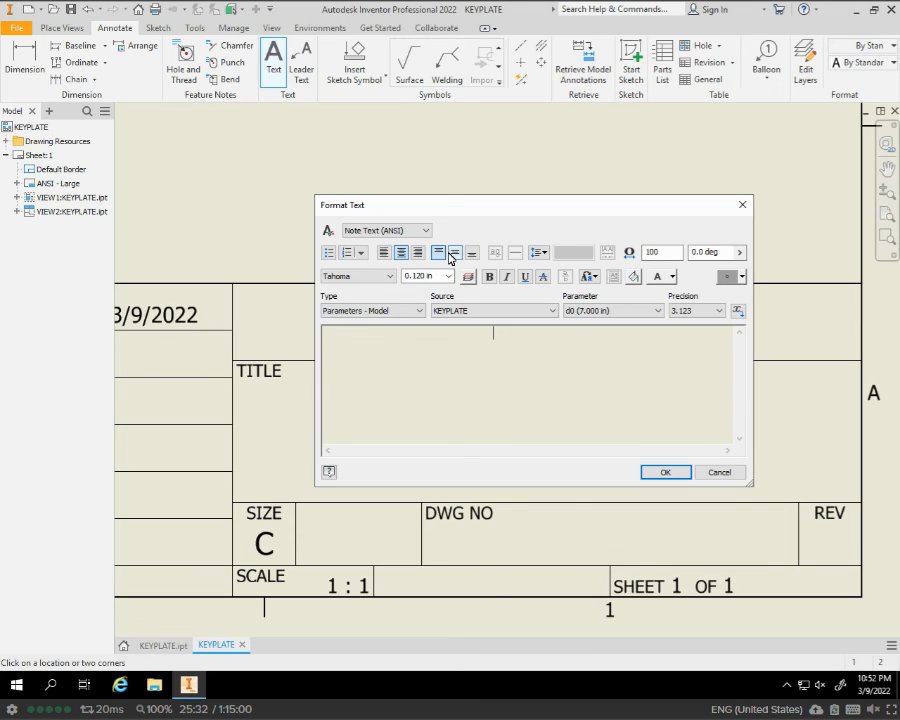
pyautogui.click(455, 254)
pyautogui.click(449, 277)
pyautogui.click(428, 315)
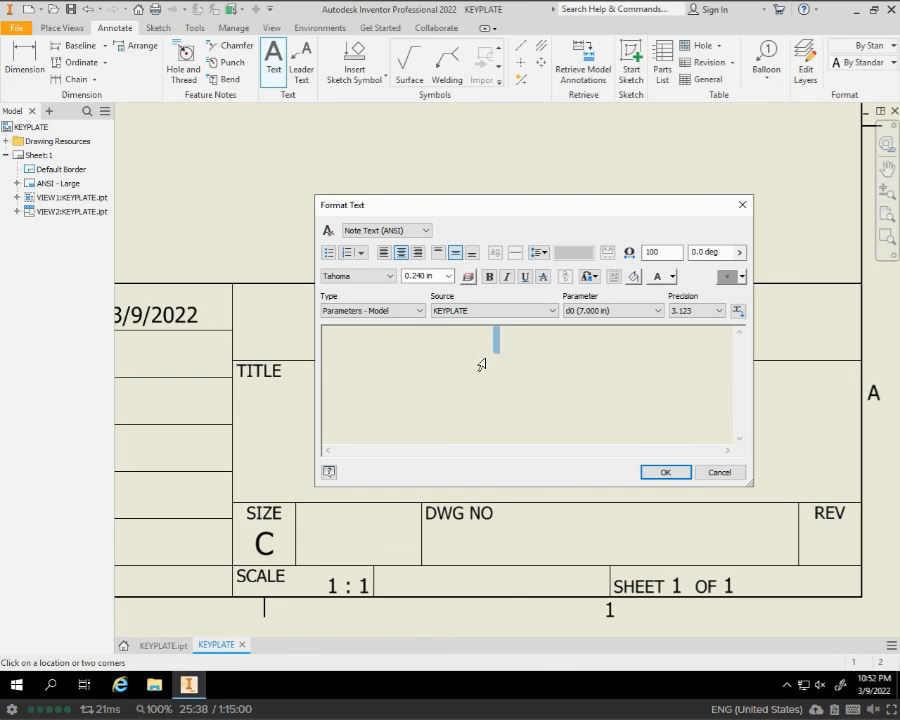
pyautogui.write('KEYPLATE')
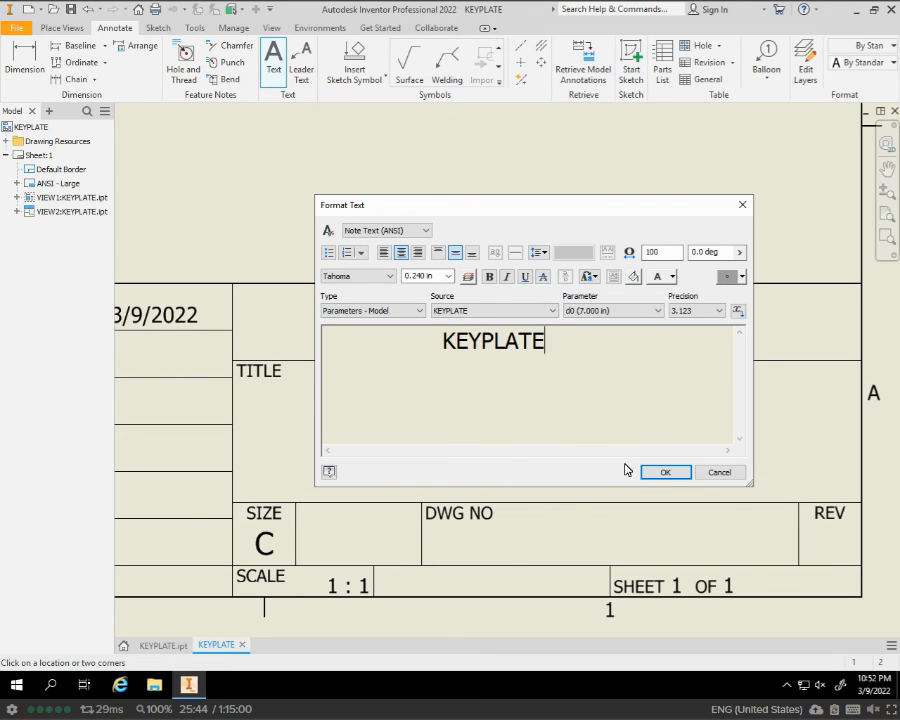
pyautogui.click(666, 472)
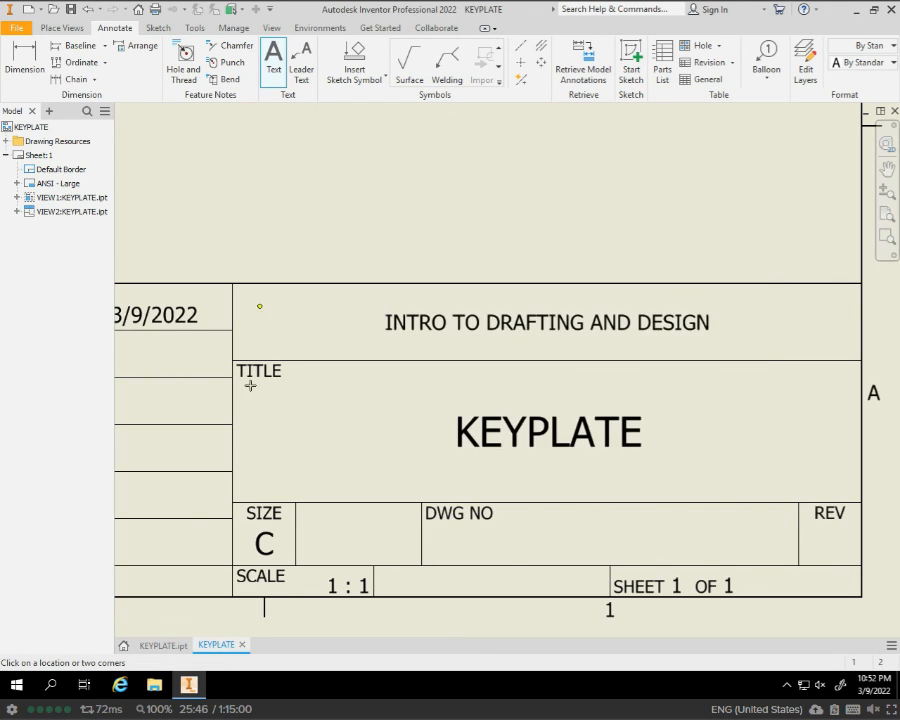
# Review the title block's drafter, date, title, size and scale entries and its appearance on the sheet
pyautogui.moveTo(370, 446); pyautogui.dragTo(550, 438, button='middle')
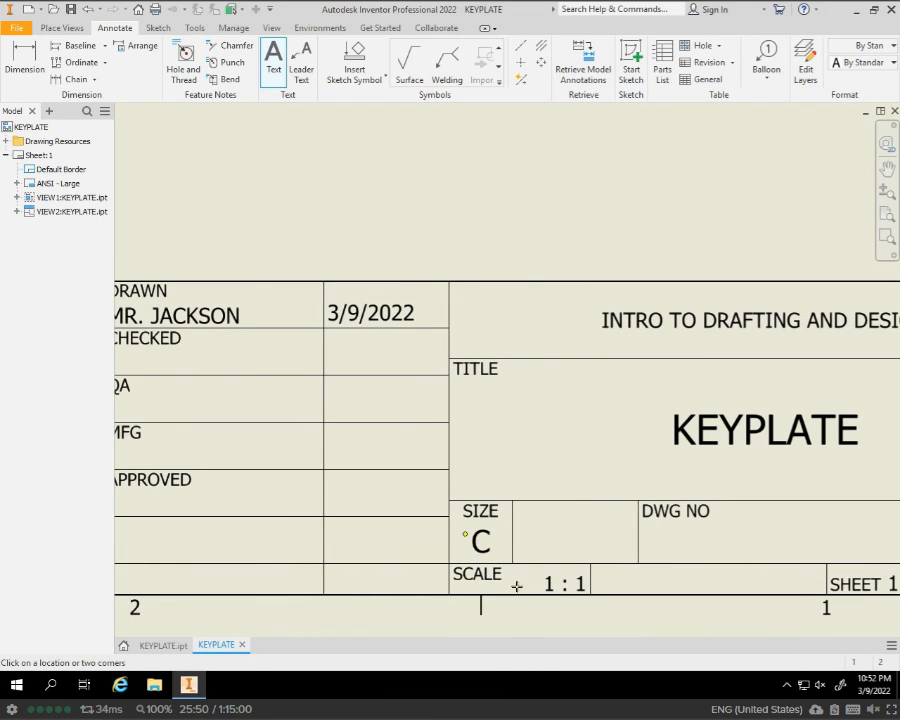
pyautogui.moveTo(522, 489)
pyautogui.mouseDown(button='middle')
pyautogui.moveTo(485, 389)
pyautogui.moveTo(336, 432)
pyautogui.mouseUp(button='middle')
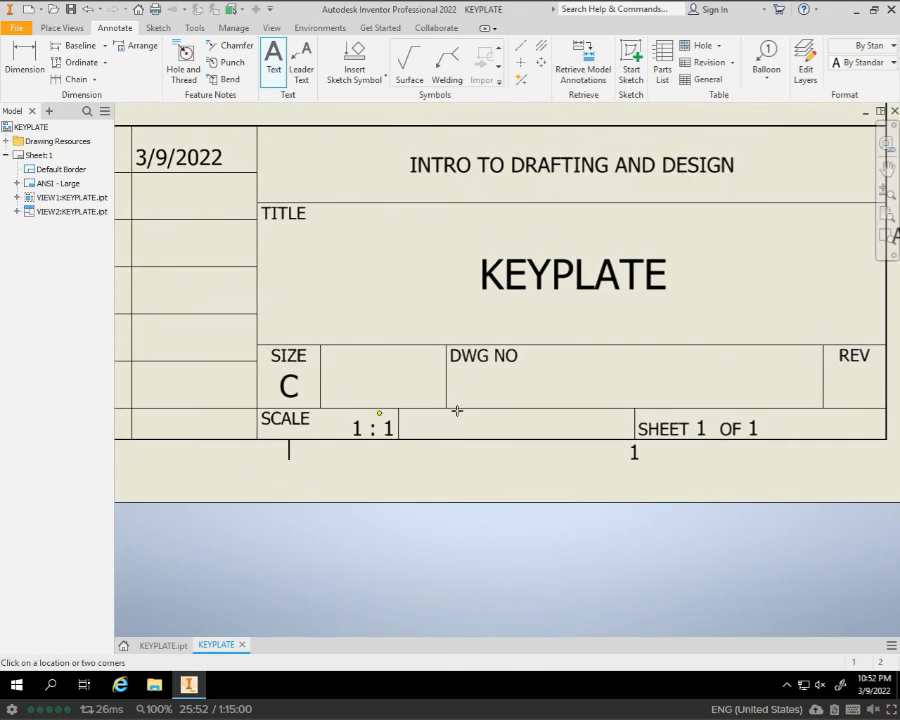
pyautogui.scroll(-5, 531, 348)
pyautogui.scroll(5, 488, 261)
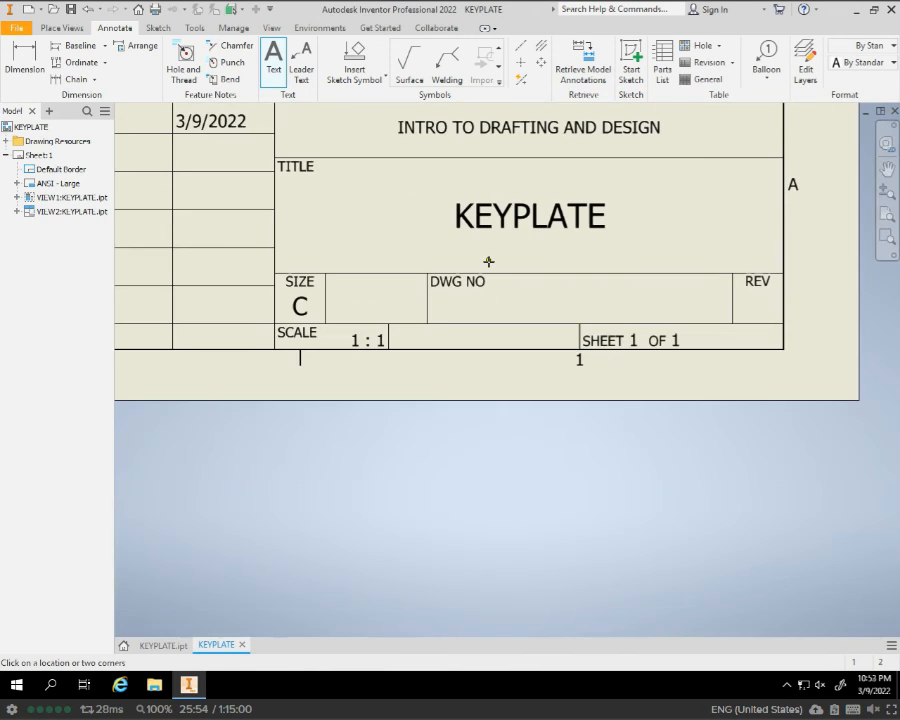
pyautogui.scroll(3, 489, 256)
pyautogui.scroll(3, 489, 247)
pyautogui.moveTo(516, 370); pyautogui.dragTo(522, 390, button='middle')
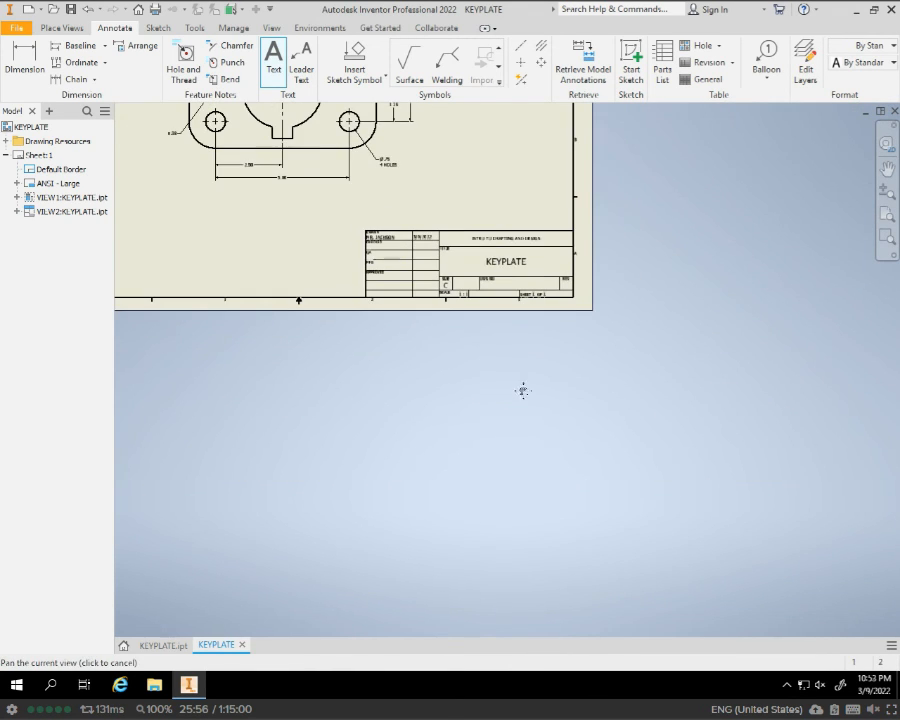
# End the text command and export the drawing as a PDF named KEYPLATE to the Documents folder
pyautogui.moveTo(452, 238)
pyautogui.mouseDown(button='middle')
pyautogui.moveTo(580, 281)
pyautogui.moveTo(624, 322)
pyautogui.mouseUp(button='middle')
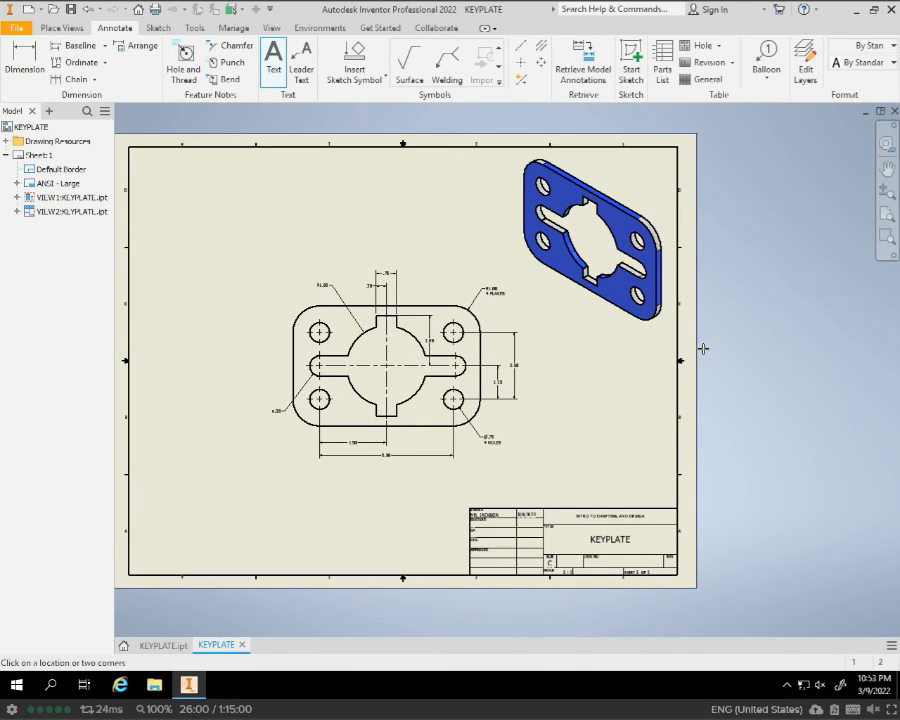
pyautogui.press('Escape')
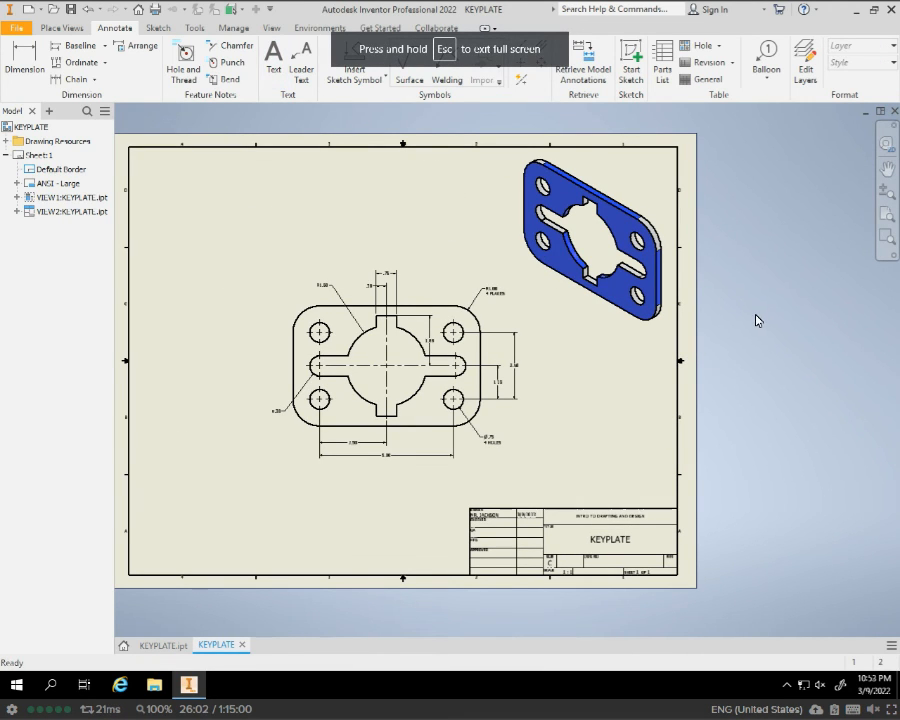
pyautogui.click(15, 29)
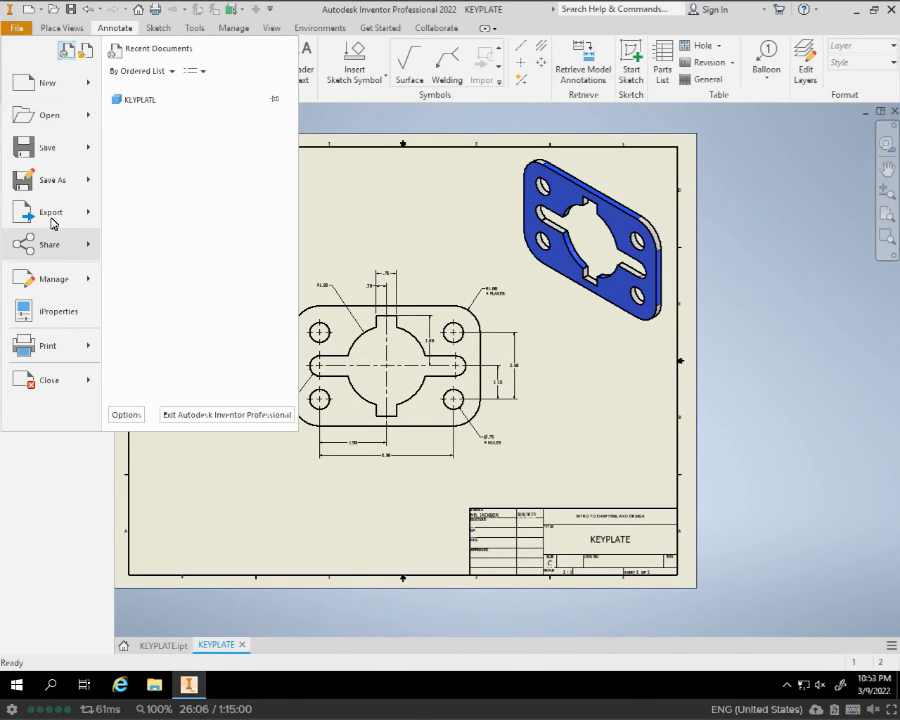
pyautogui.moveTo(53, 222)
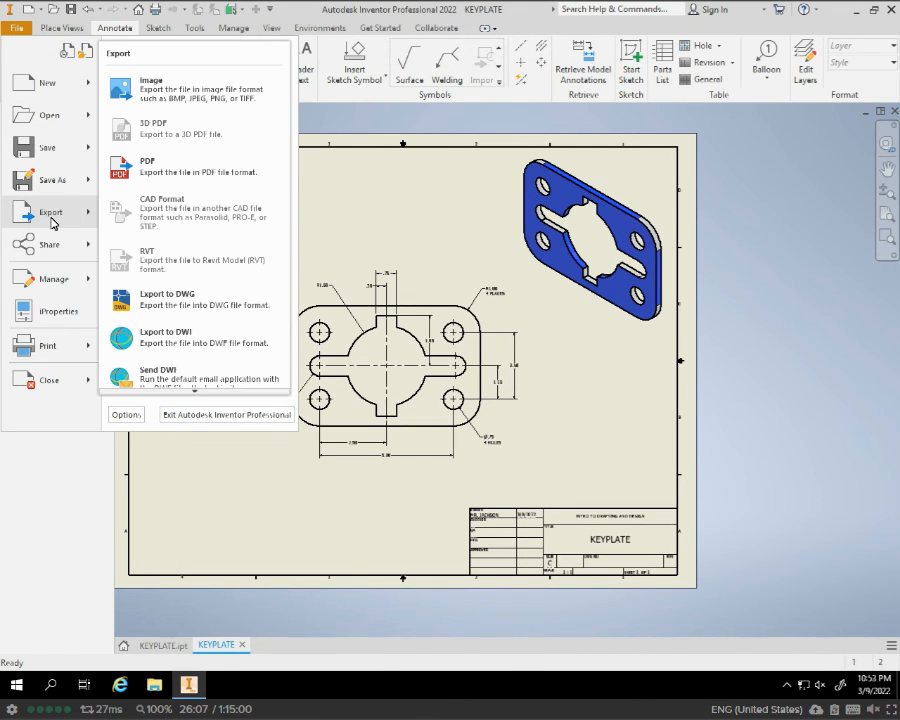
pyautogui.click(166, 184)
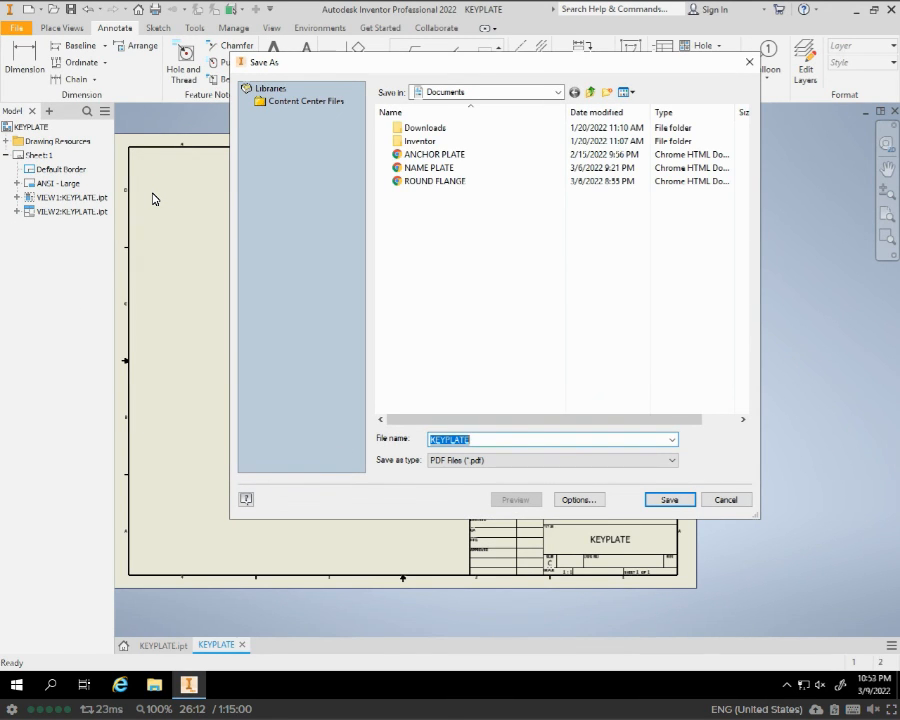
pyautogui.click(669, 500)
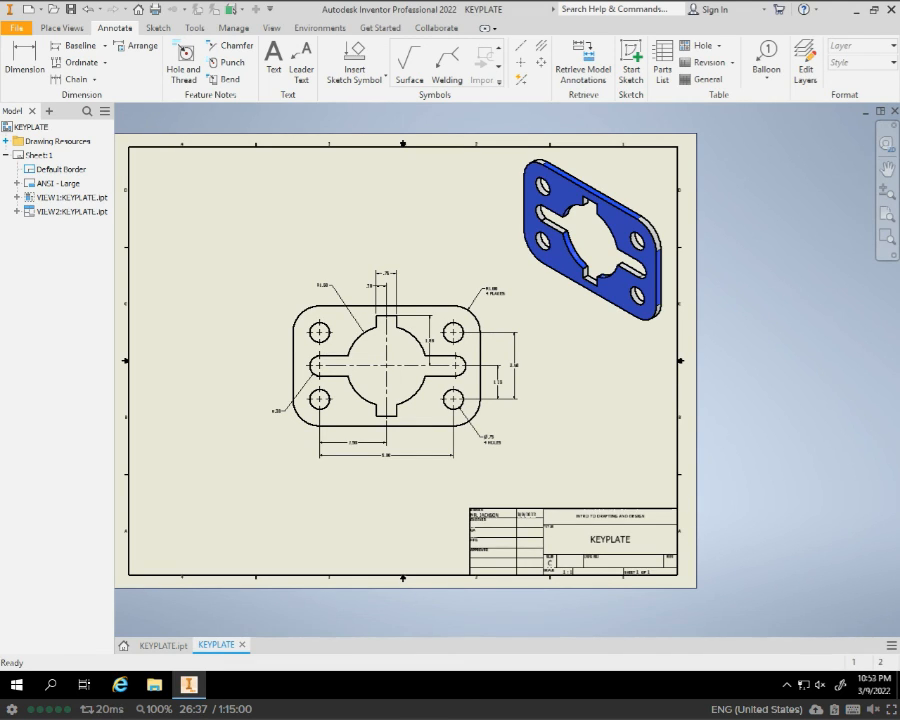
# Download the exported KEYPLATE PDF from the remote Documents folder with Frame, without exporting the drawing again
pyautogui.click(20, 29)
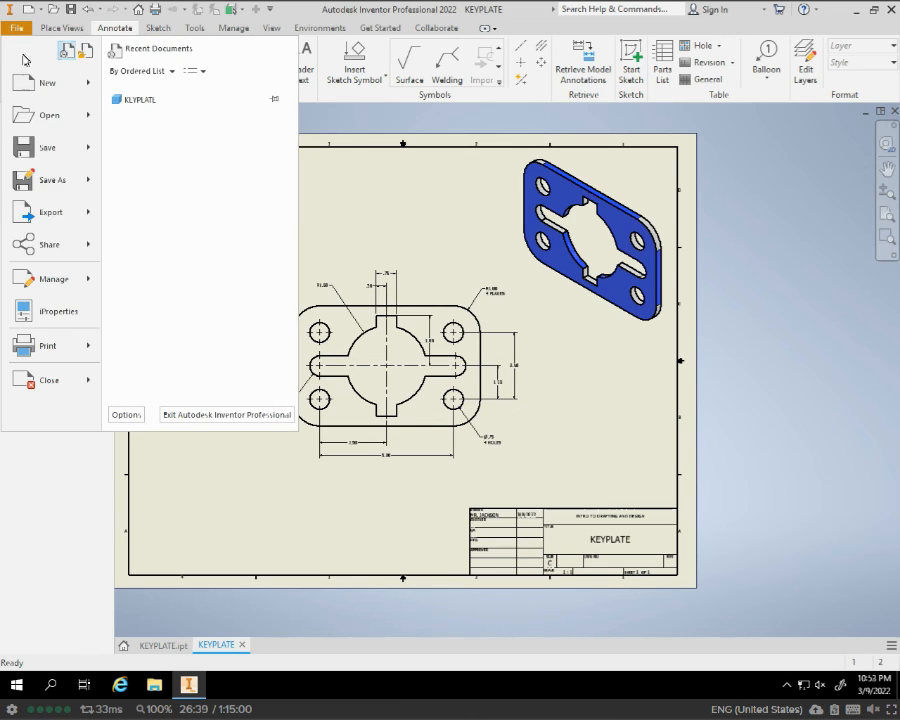
pyautogui.moveTo(66, 210)
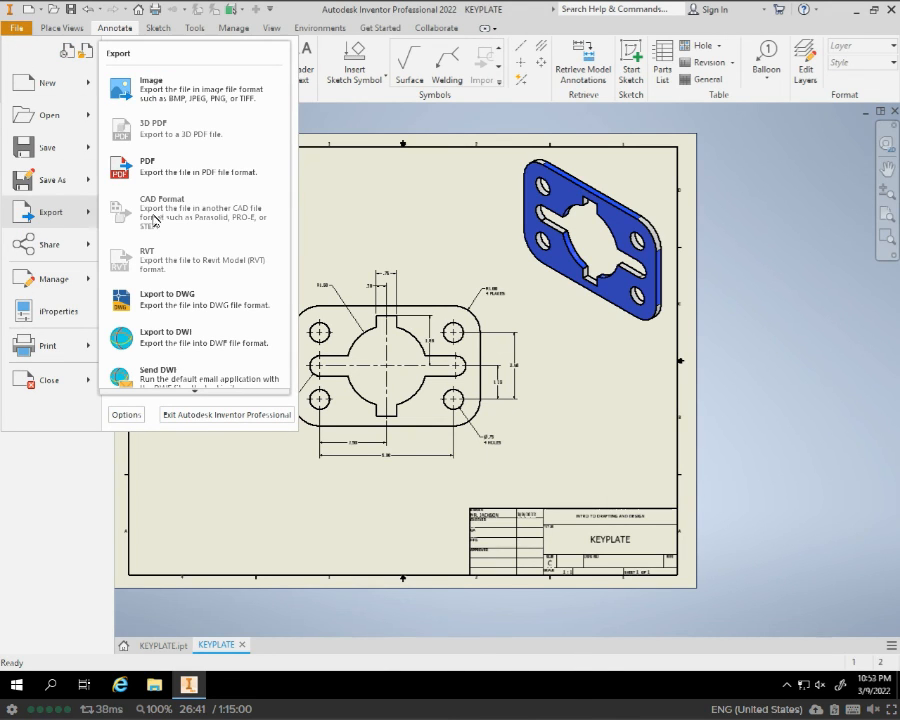
pyautogui.click(171, 172)
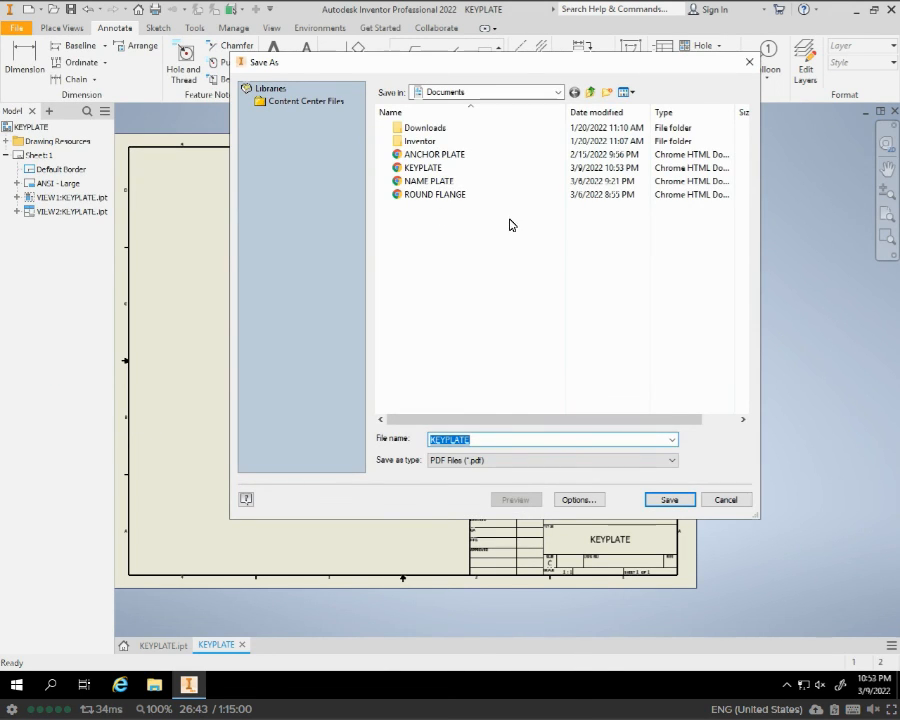
pyautogui.click(432, 170)
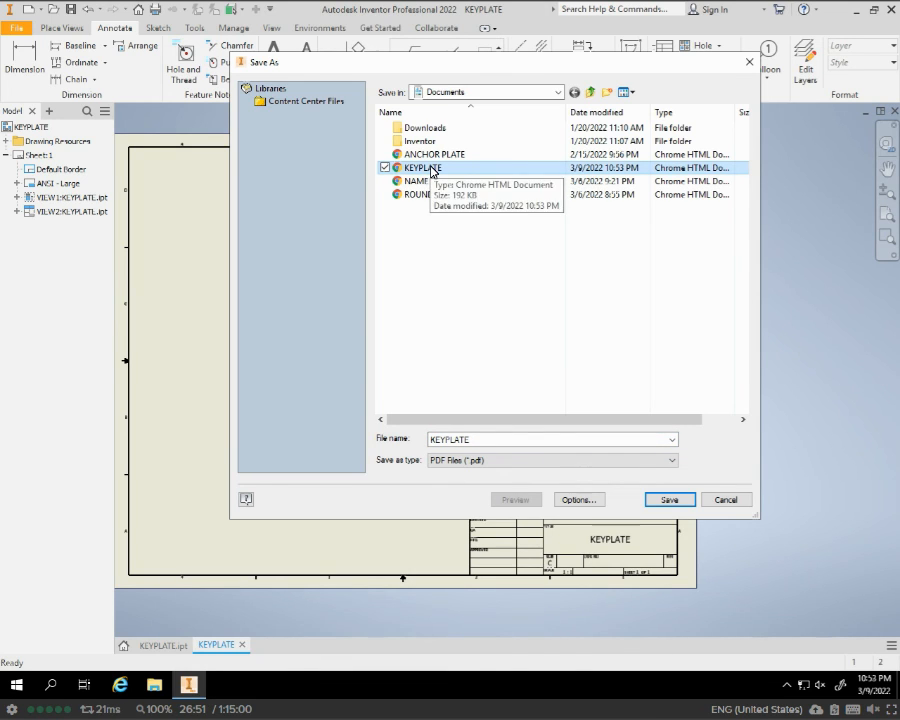
pyautogui.rightClick(432, 170)
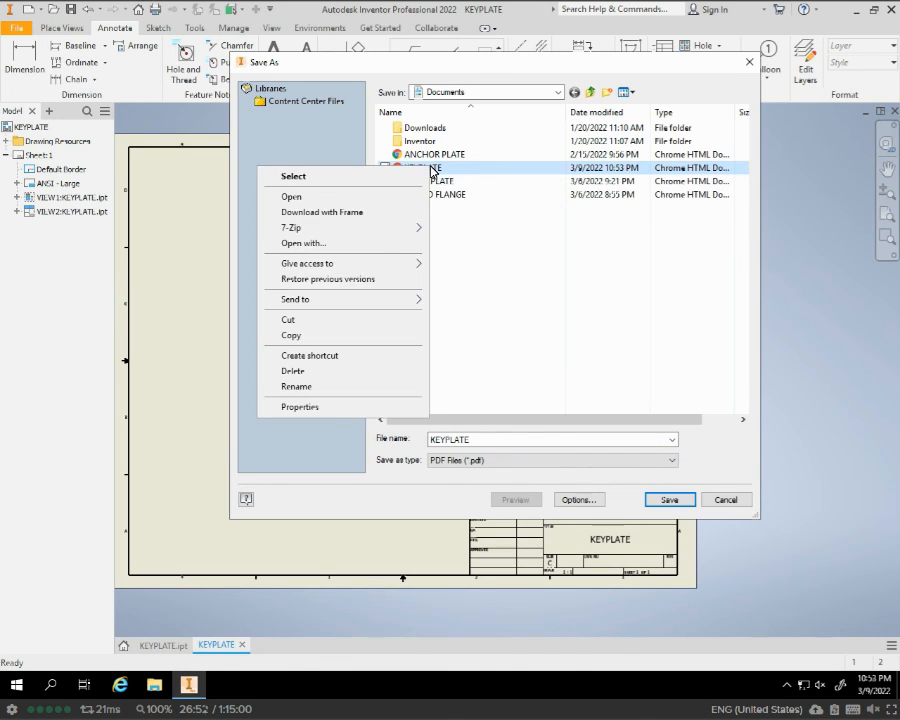
pyautogui.click(350, 213)
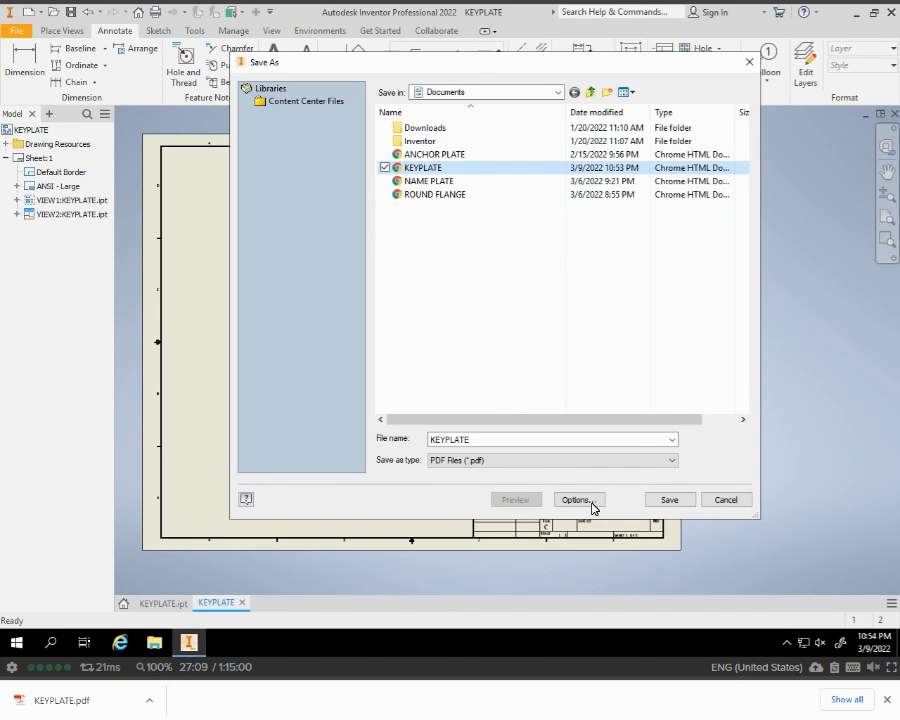
pyautogui.click(732, 504)
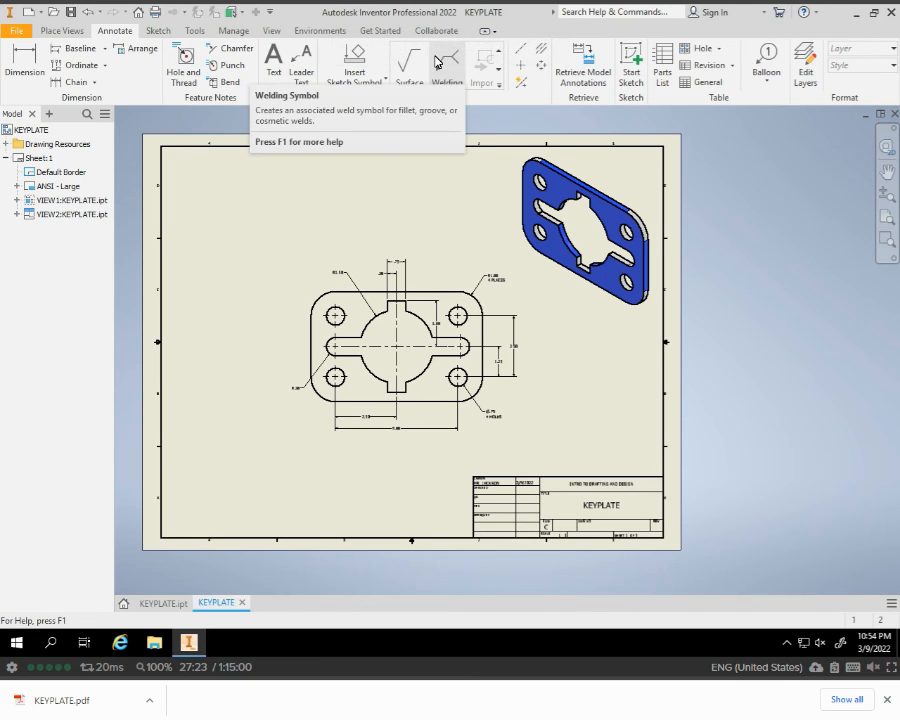
# Leave the remote session's full-screen mode and examine the dimensions on the key plate's front view
pyautogui.press('Escape')
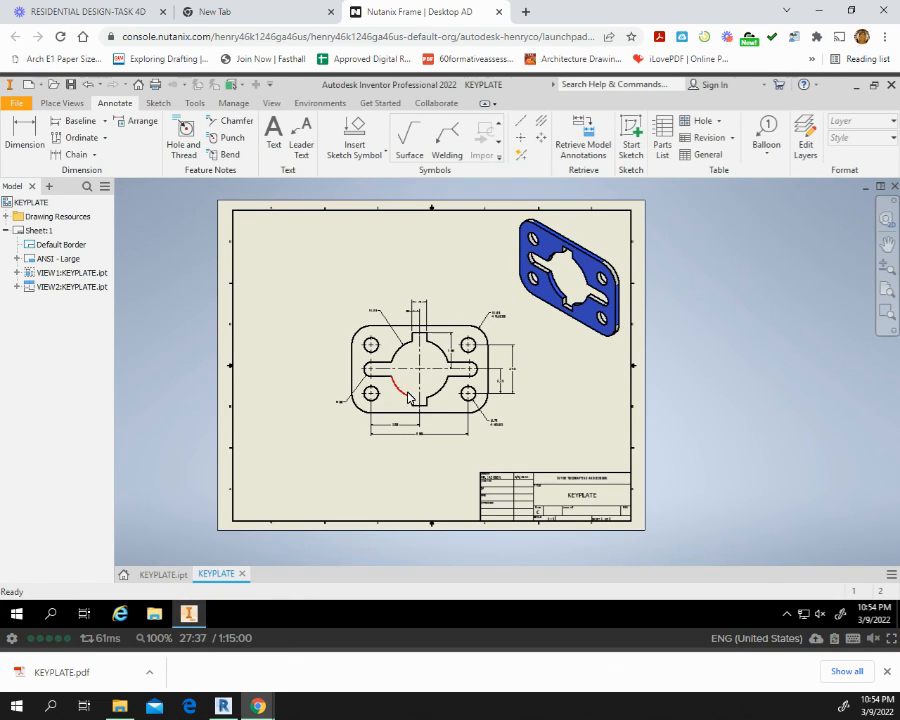
pyautogui.scroll(3, 431, 390)
pyautogui.scroll(-7, 428, 394)
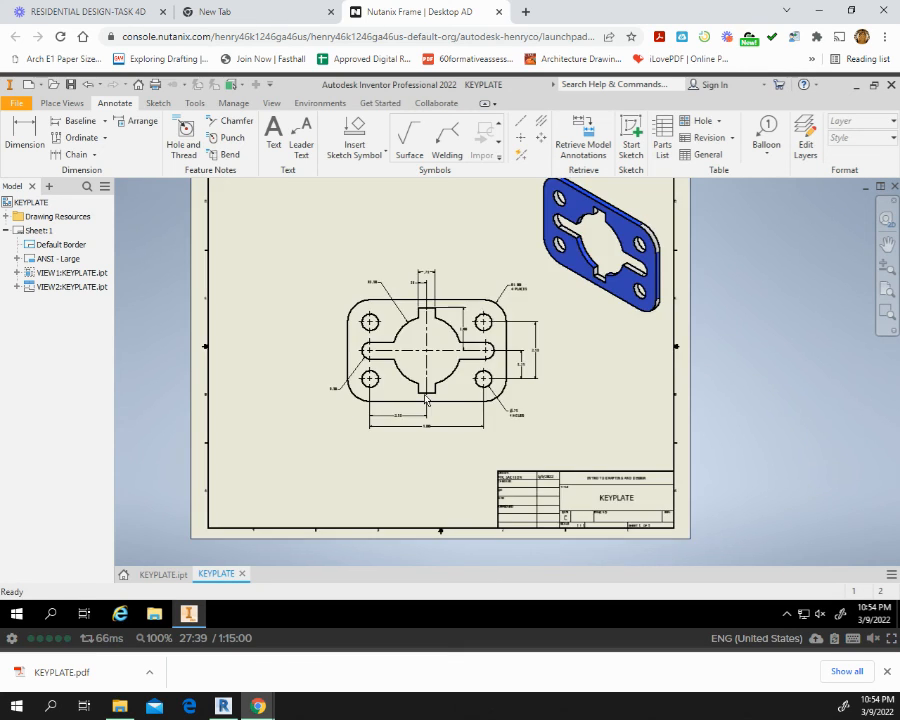
pyautogui.moveTo(446, 334); pyautogui.dragTo(428, 437, button='middle')
pyautogui.scroll(-3, 428, 437)
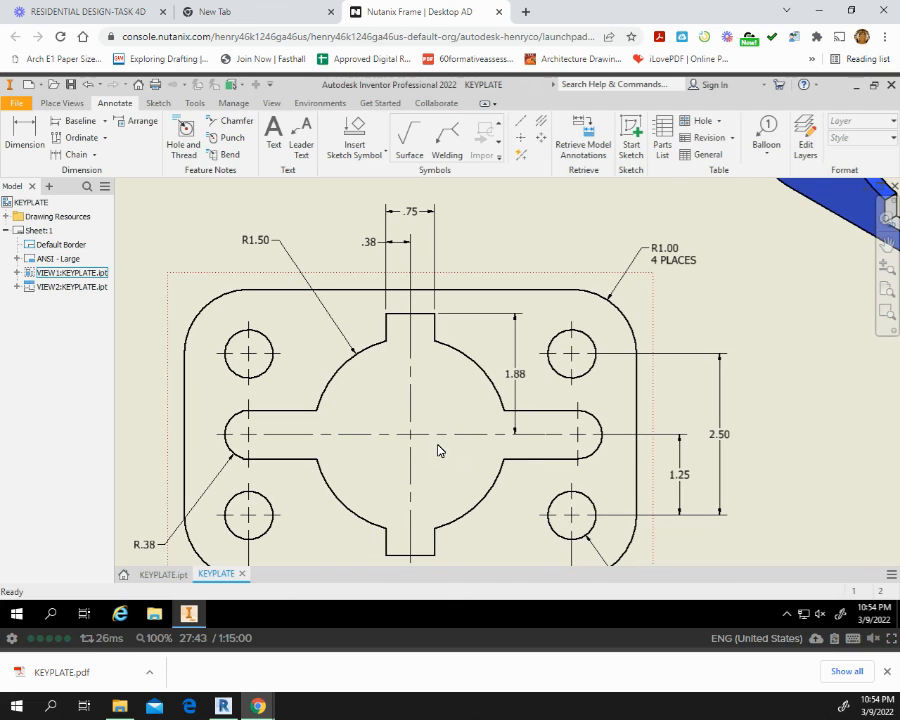
pyautogui.moveTo(448, 392)
pyautogui.mouseDown(button='middle')
pyautogui.moveTo(460, 372)
pyautogui.moveTo(488, 364)
pyautogui.mouseUp(button='middle')
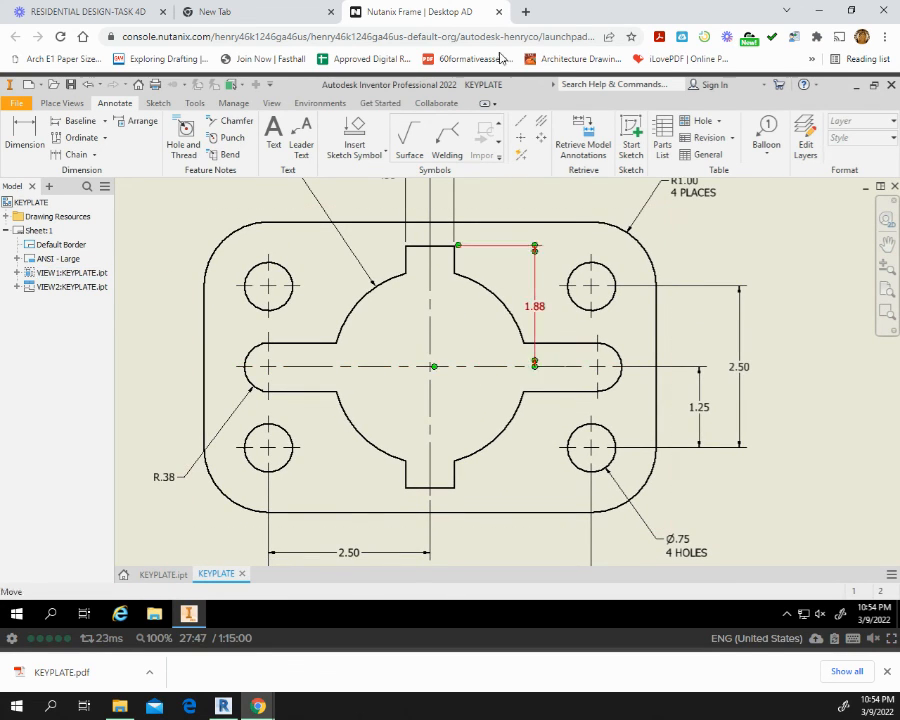